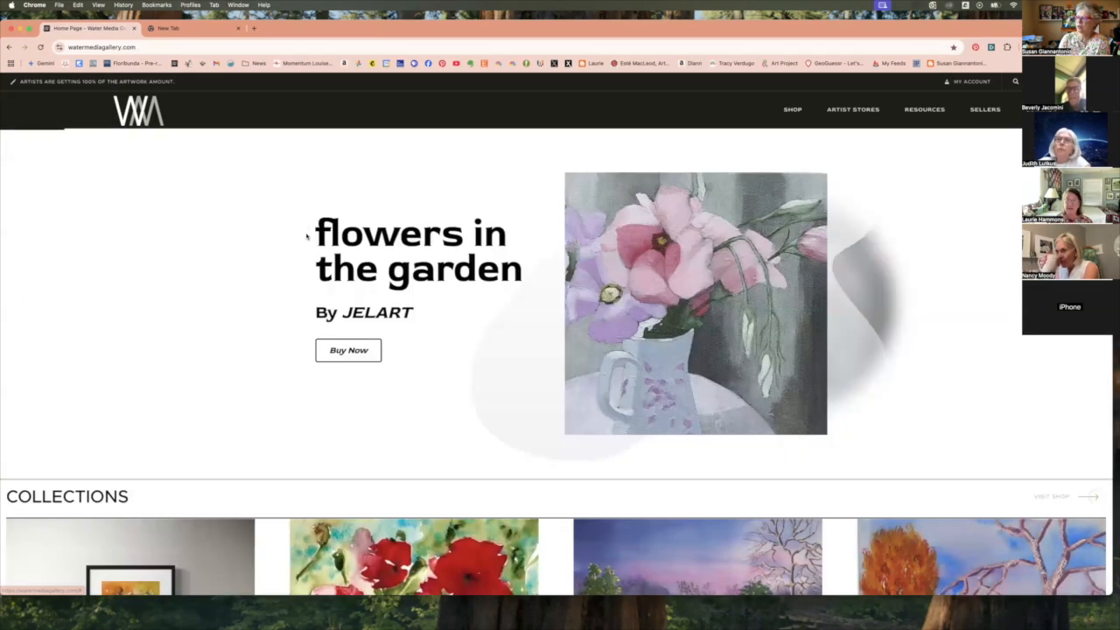
Browse the artwork collections on the home page down to the end and load more pieces.
scroll(219, 225, "down", 2)
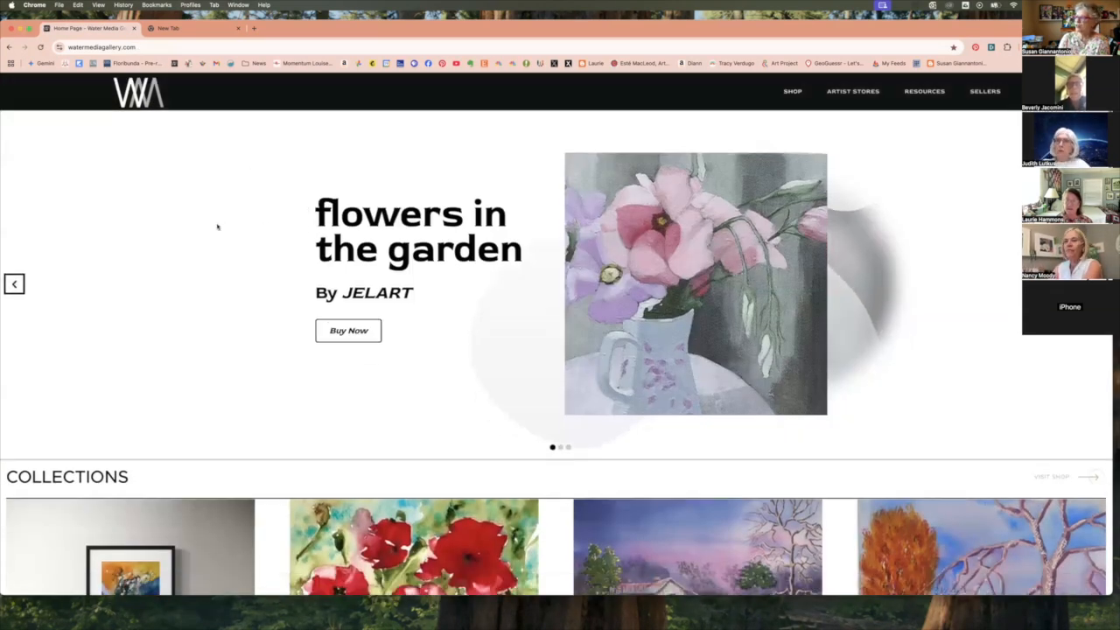
scroll(218, 227, "down", 5)
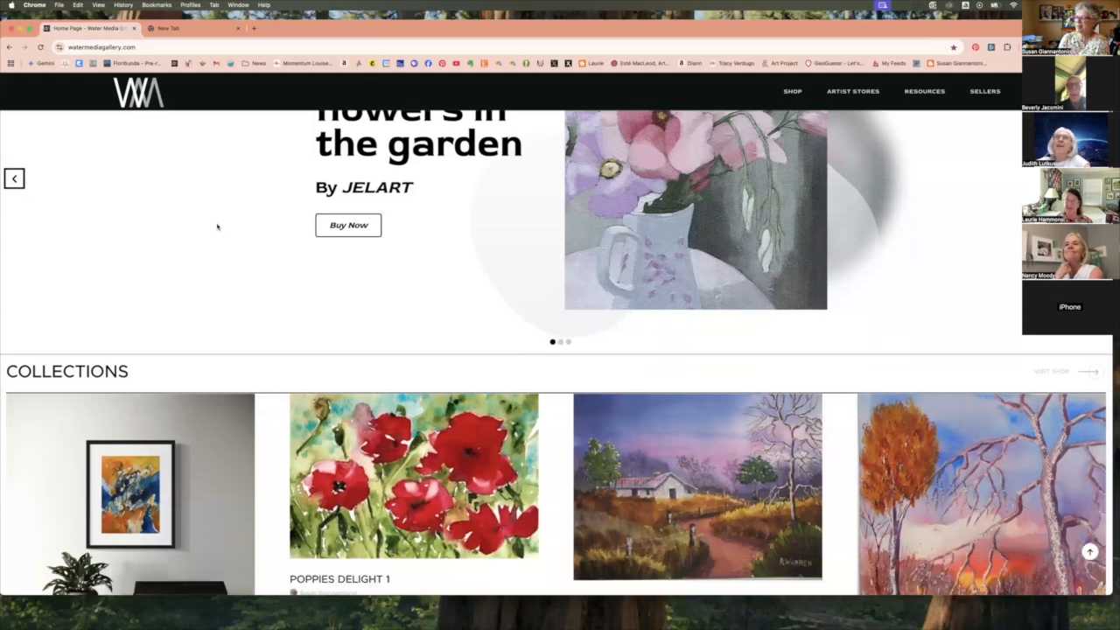
scroll(217, 226, "down", 4)
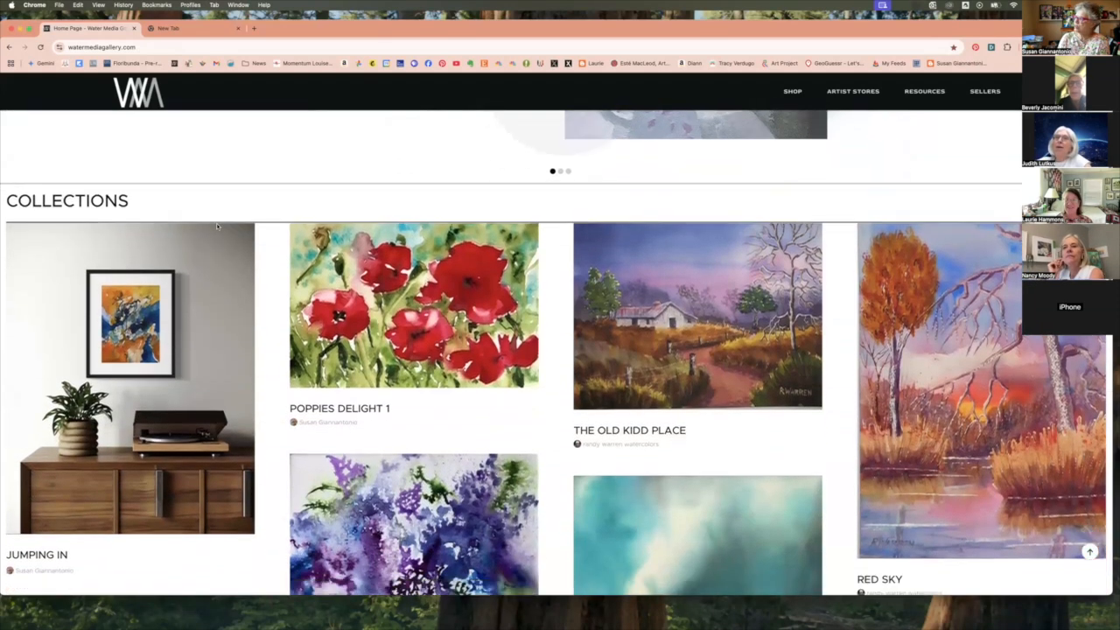
scroll(217, 227, "down", 3)
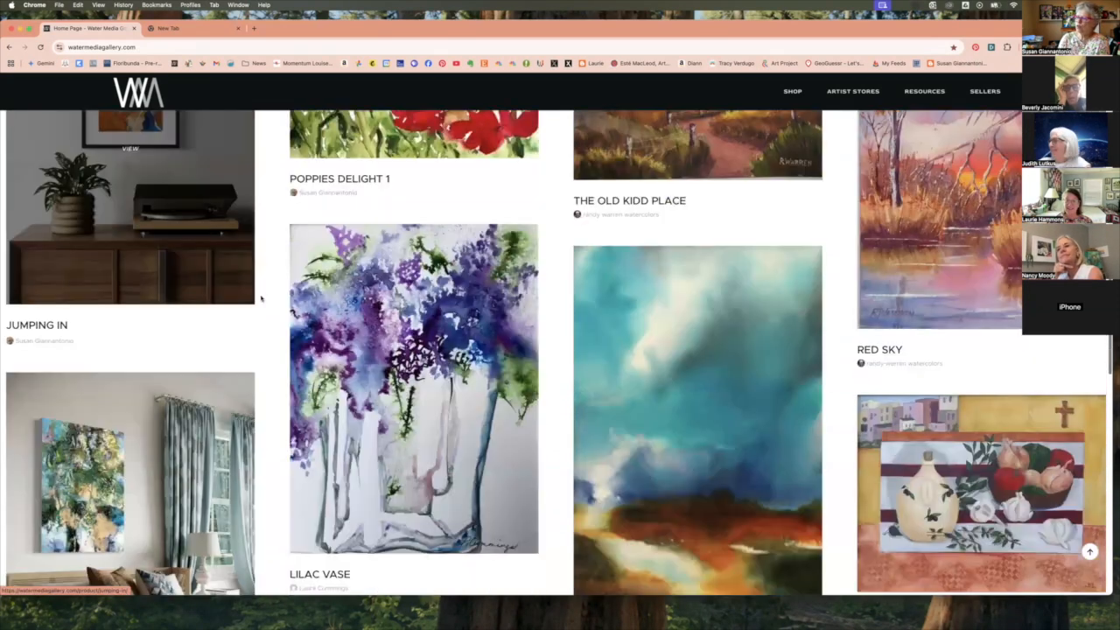
scroll(257, 322, "down", 6)
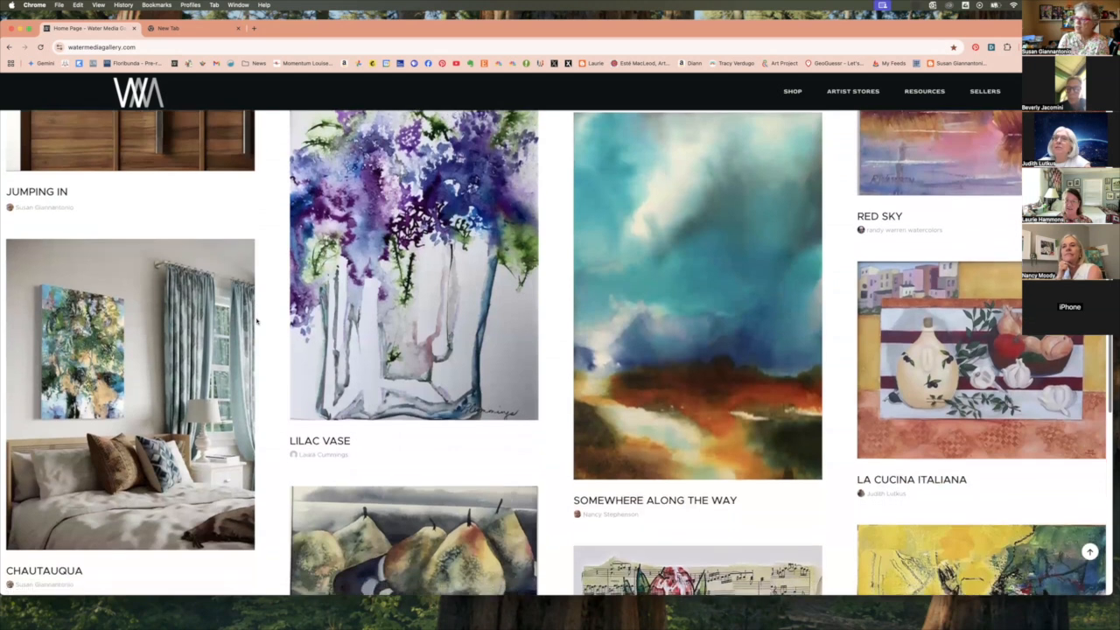
scroll(257, 322, "down", 5)
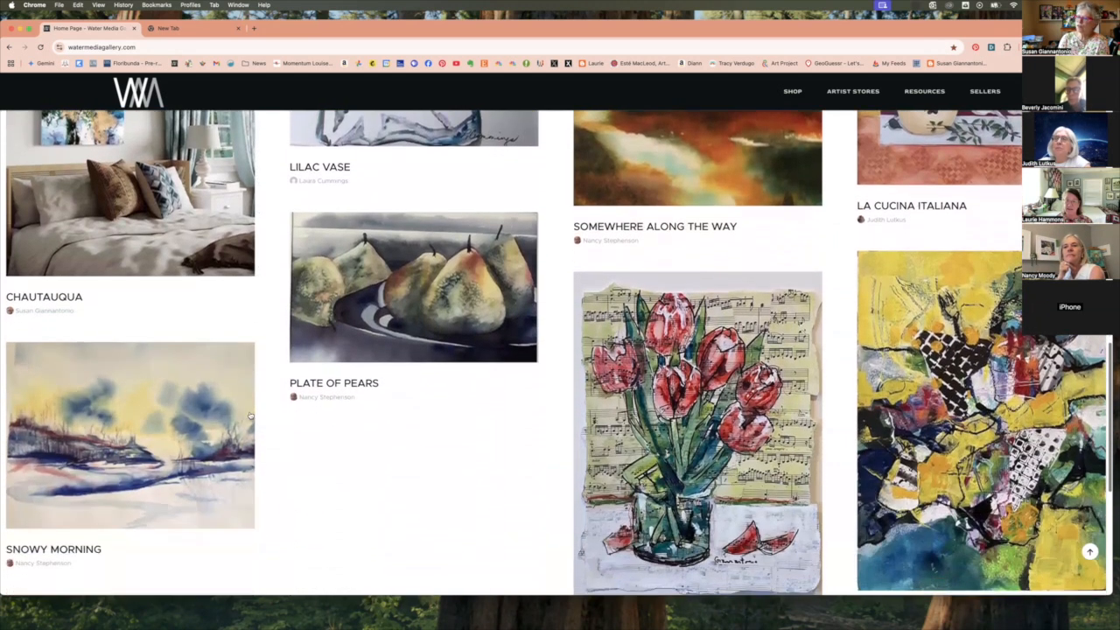
scroll(405, 462, "down", 7)
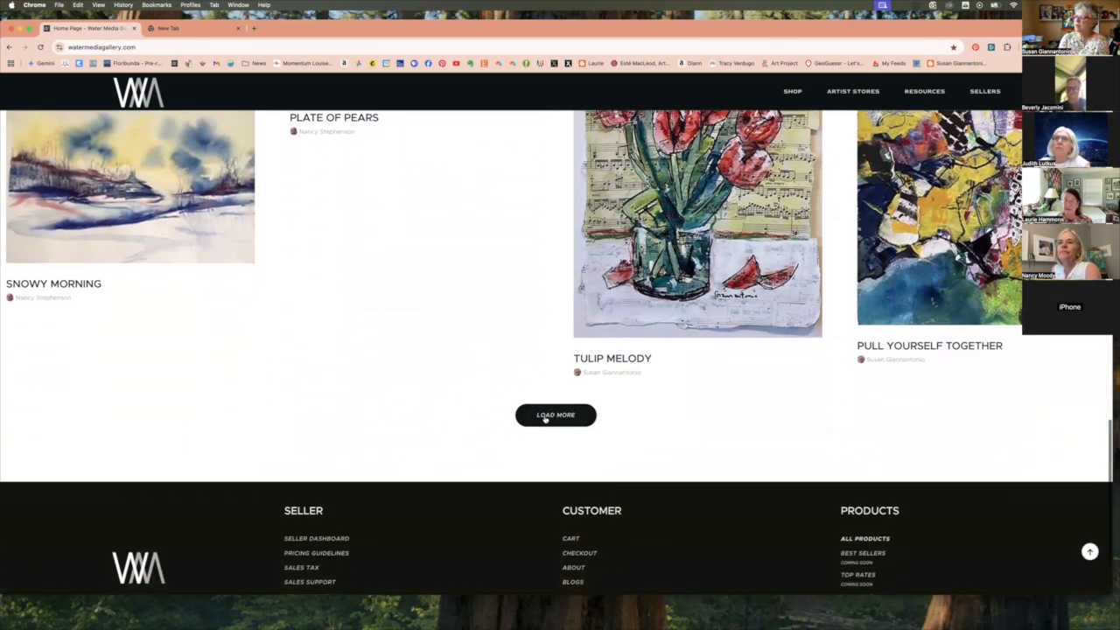
left_click(545, 417)
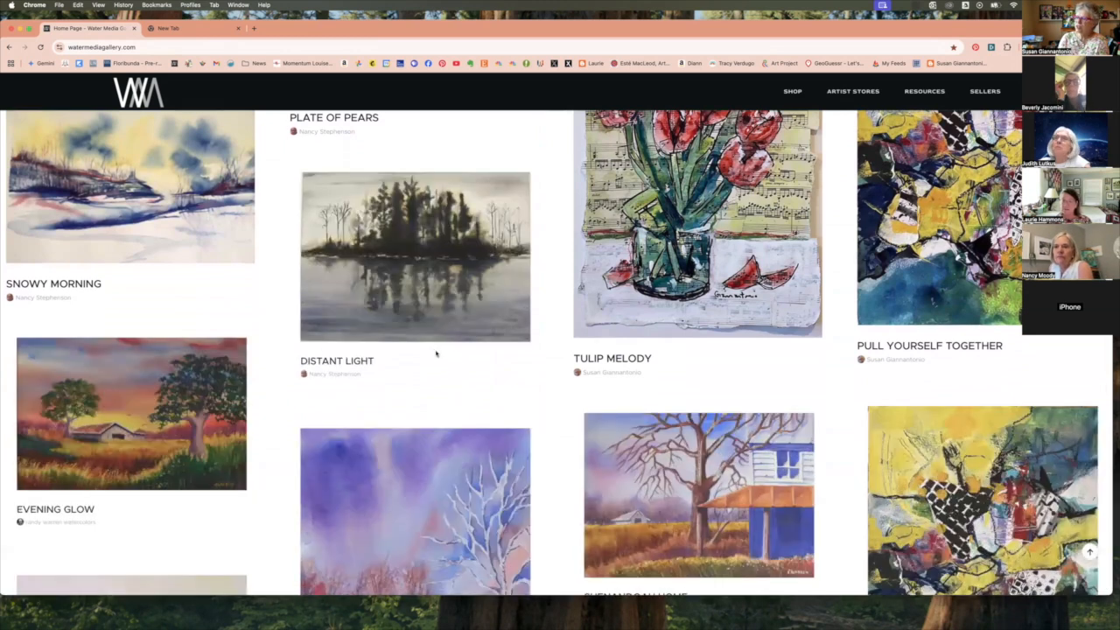
Look back over the featured artwork and the first rows of the collections on the home page.
scroll(436, 359, "up", 4)
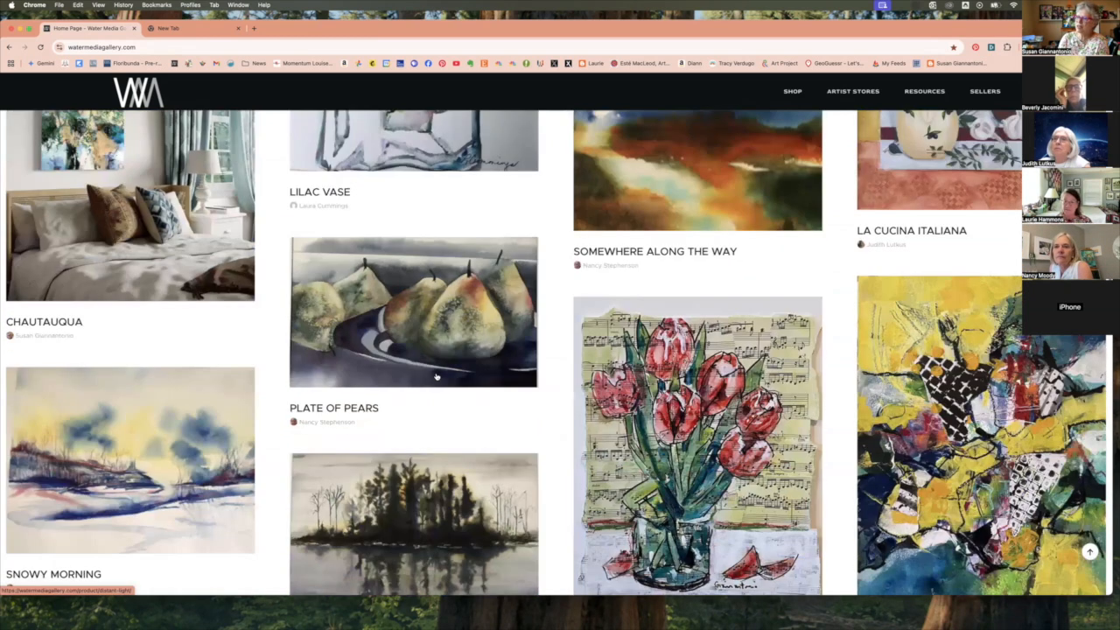
scroll(435, 376, "up", 15)
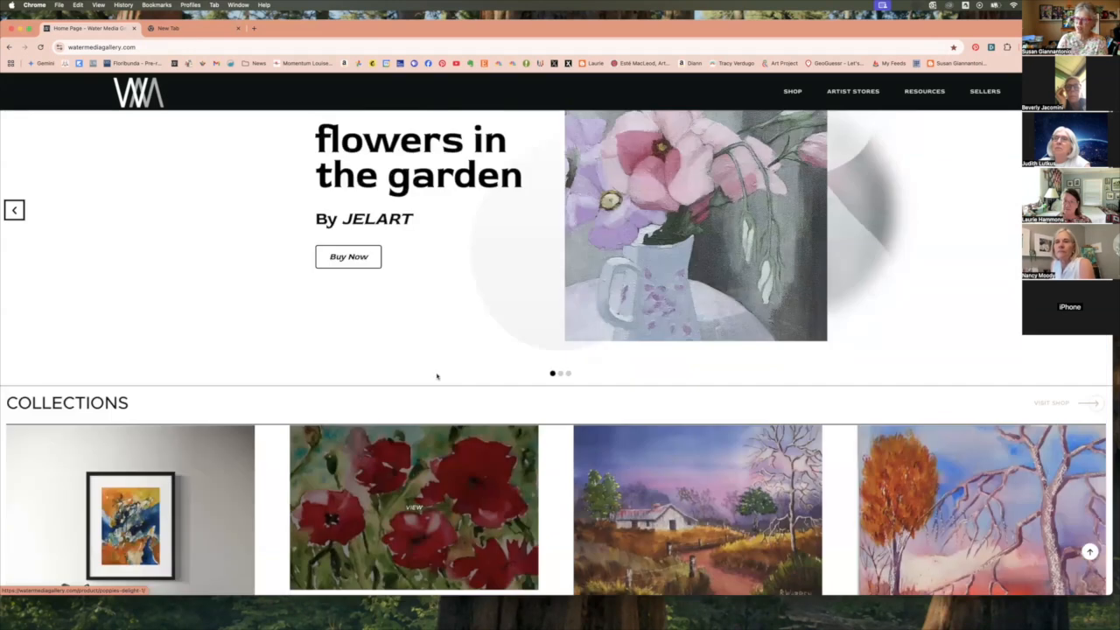
scroll(442, 382, "down", 1)
scroll(472, 437, "down", 3)
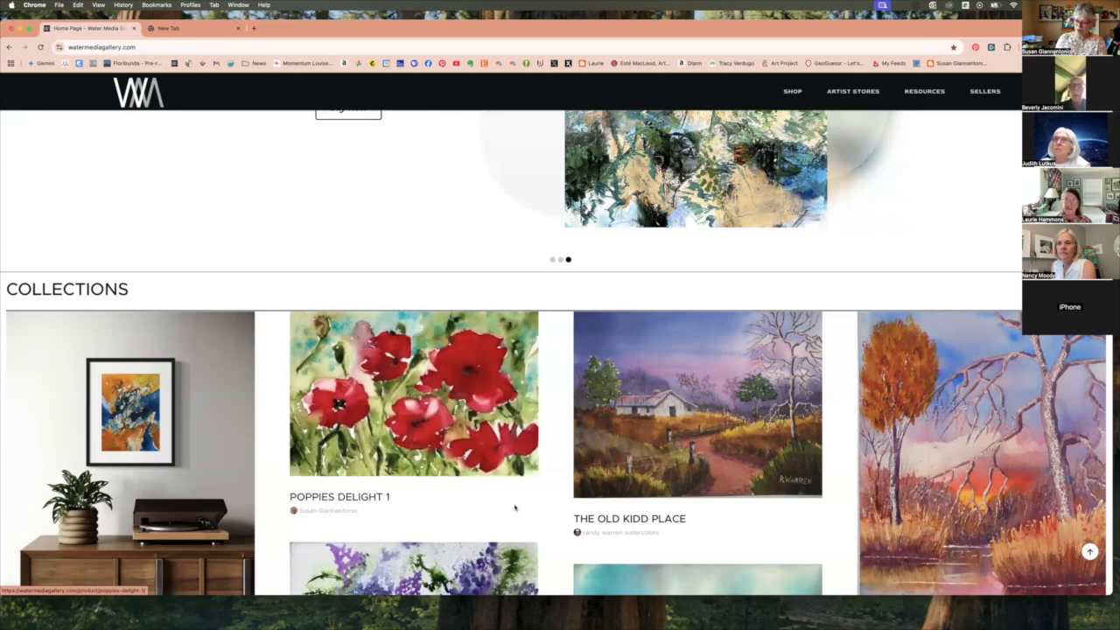
scroll(515, 508, "down", 3)
scroll(515, 508, "down", 10)
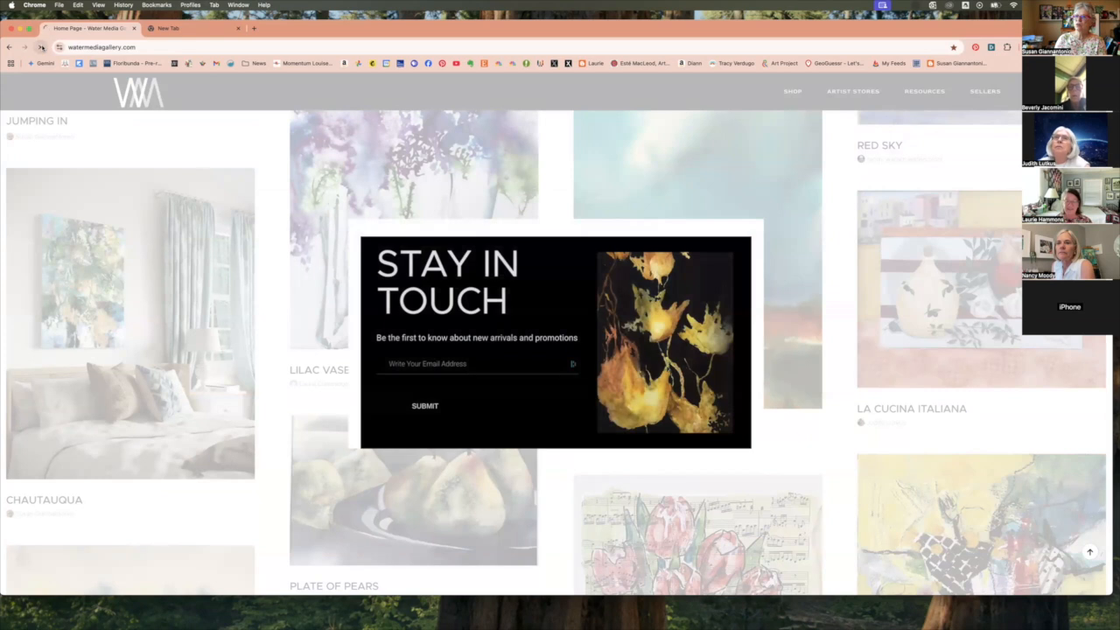
Reload the home page and look through the collections again for the new arrangement of artworks.
left_click(40, 47)
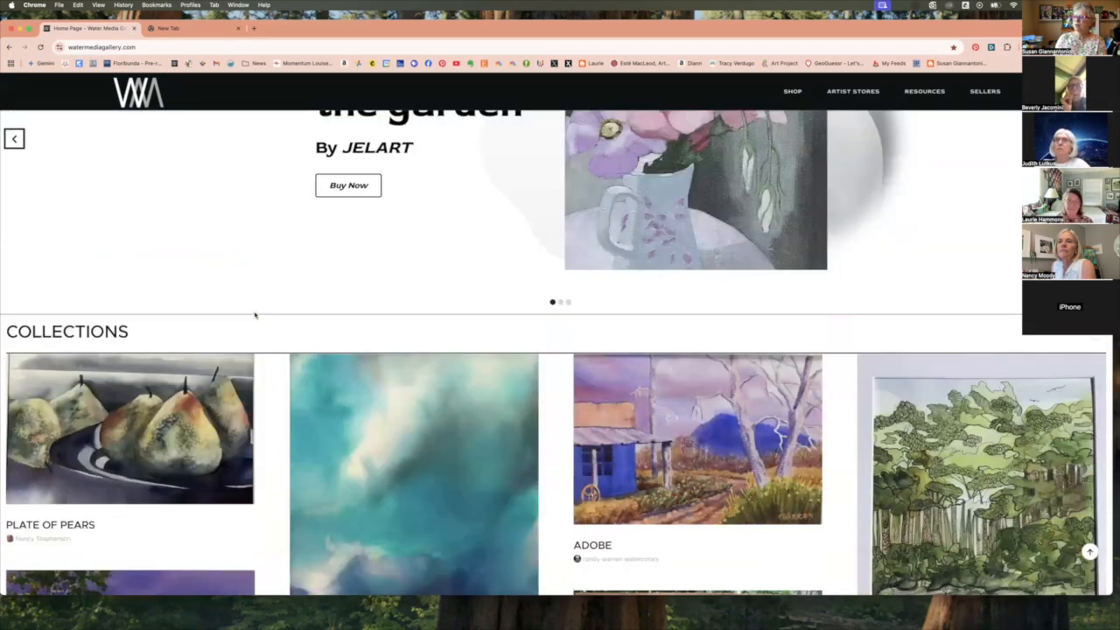
scroll(254, 315, "up", 4)
scroll(255, 315, "down", 5)
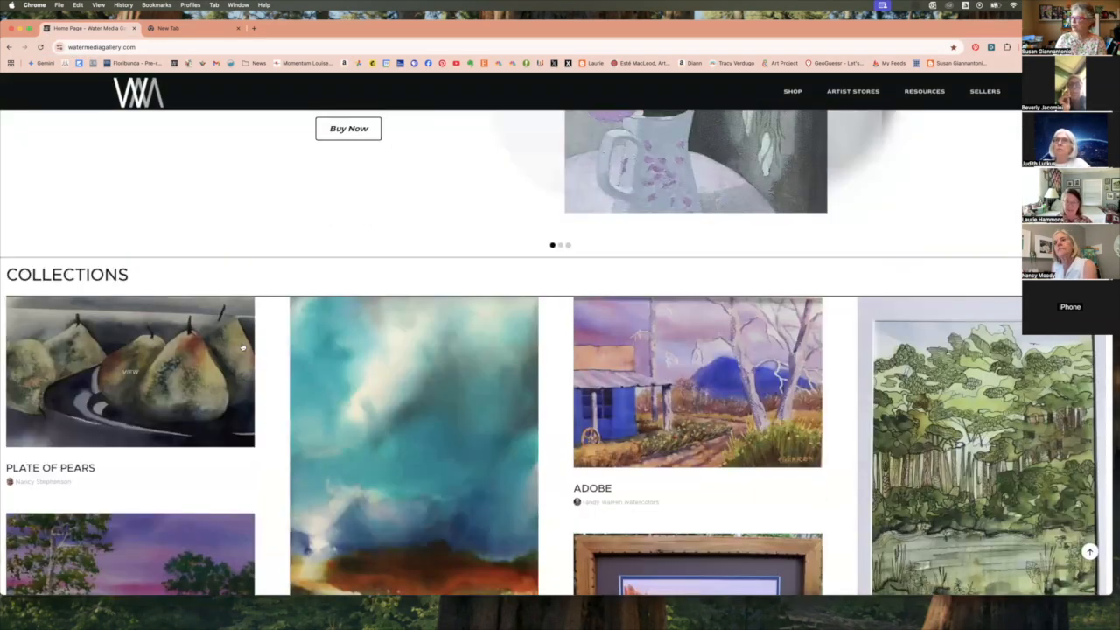
scroll(243, 348, "down", 10)
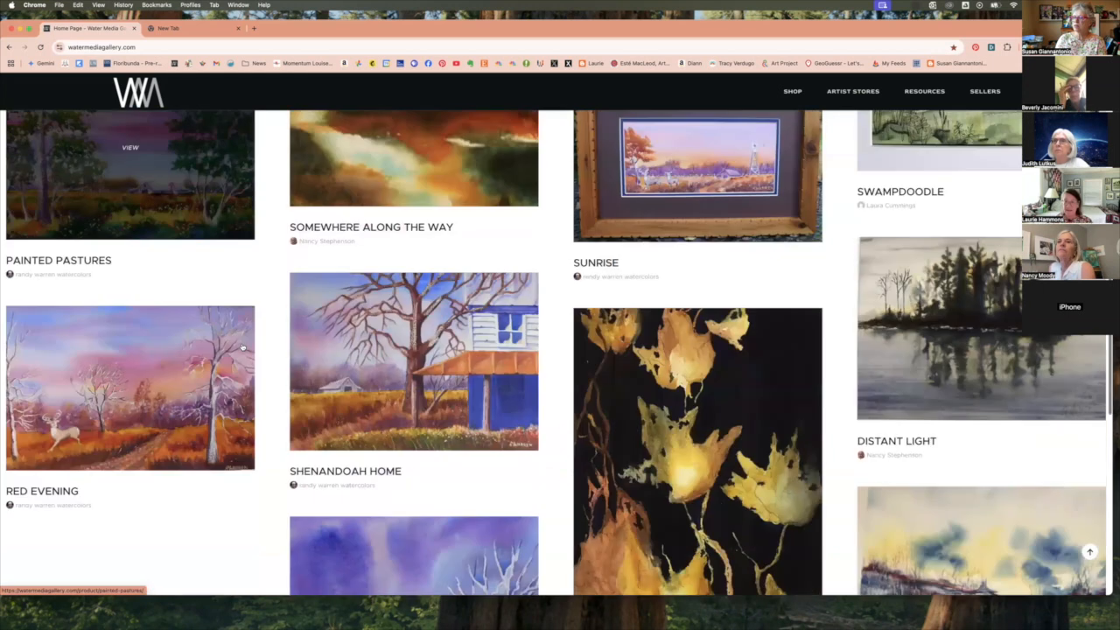
scroll(245, 347, "up", 4)
scroll(248, 347, "up", 12)
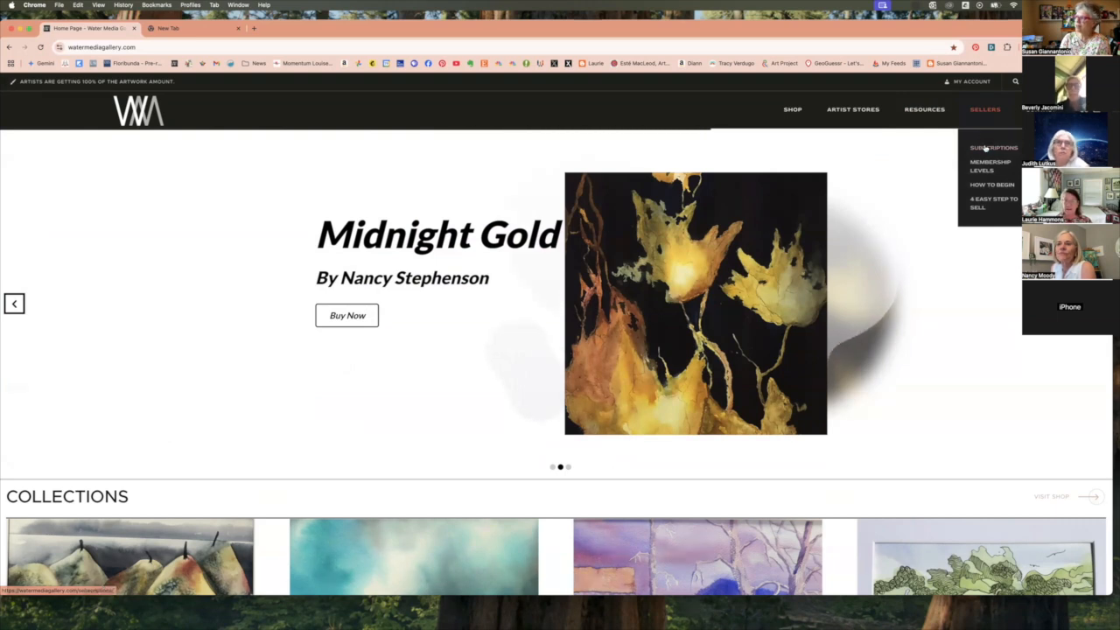
Open the sellers' Subscriptions page and review the available subscription packs.
left_click(985, 151)
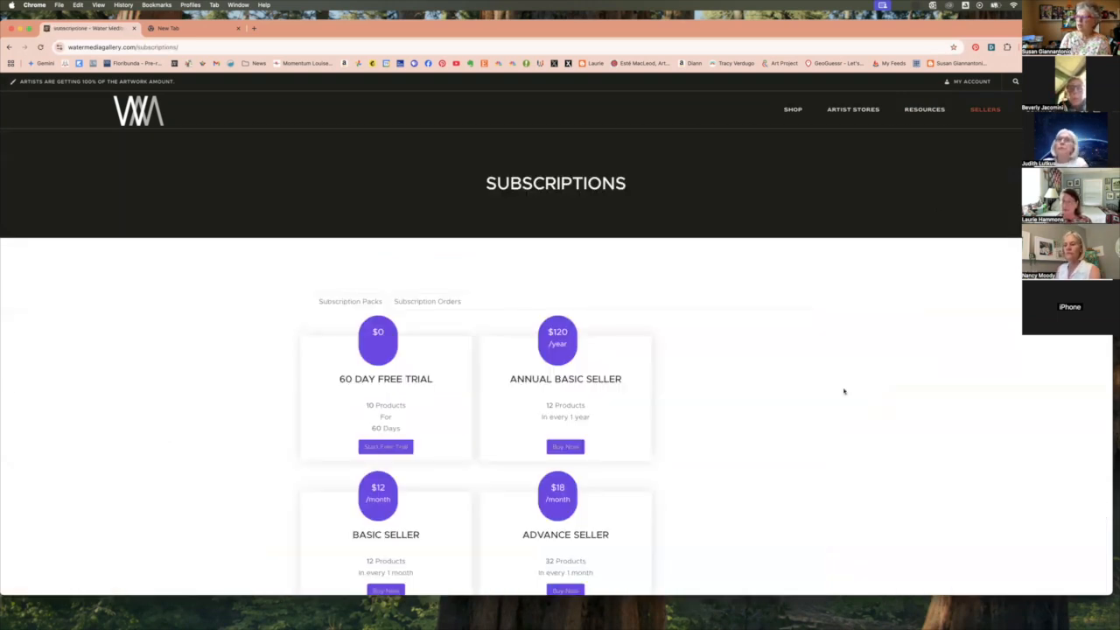
scroll(844, 392, "down", 3)
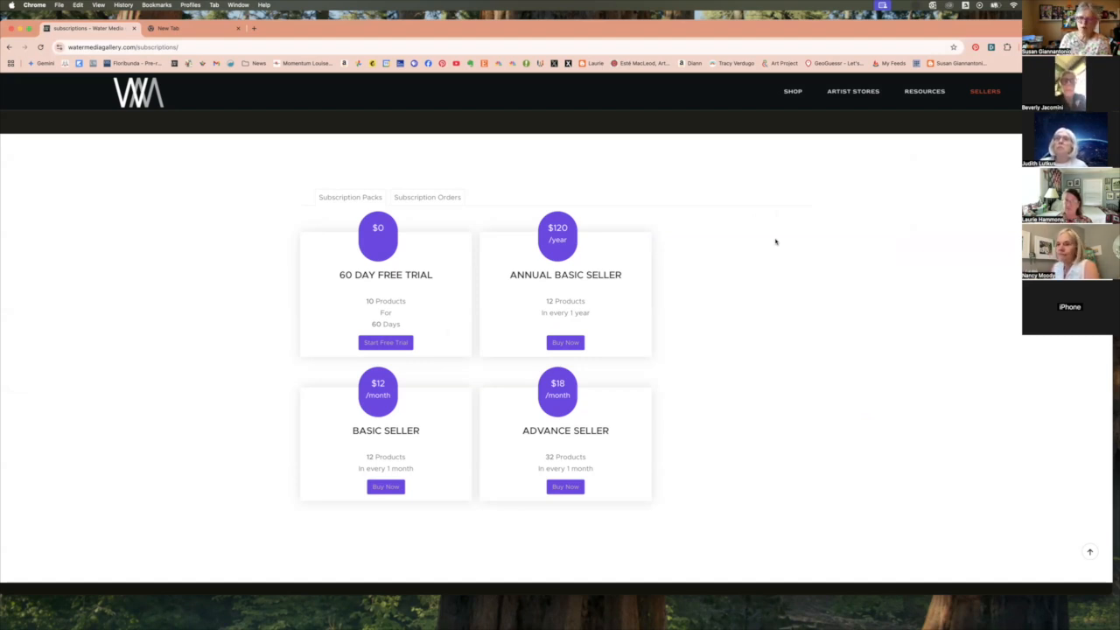
Open the sellers' Membership Levels page and review the artist membership plans and their terms.
mouse_move(967, 100)
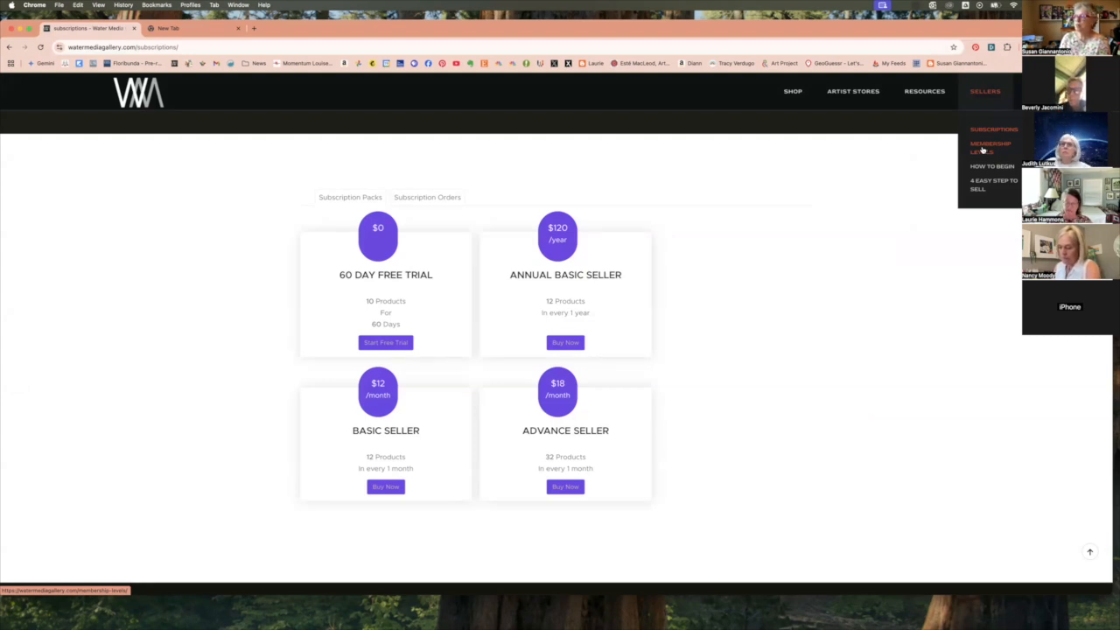
left_click(982, 150)
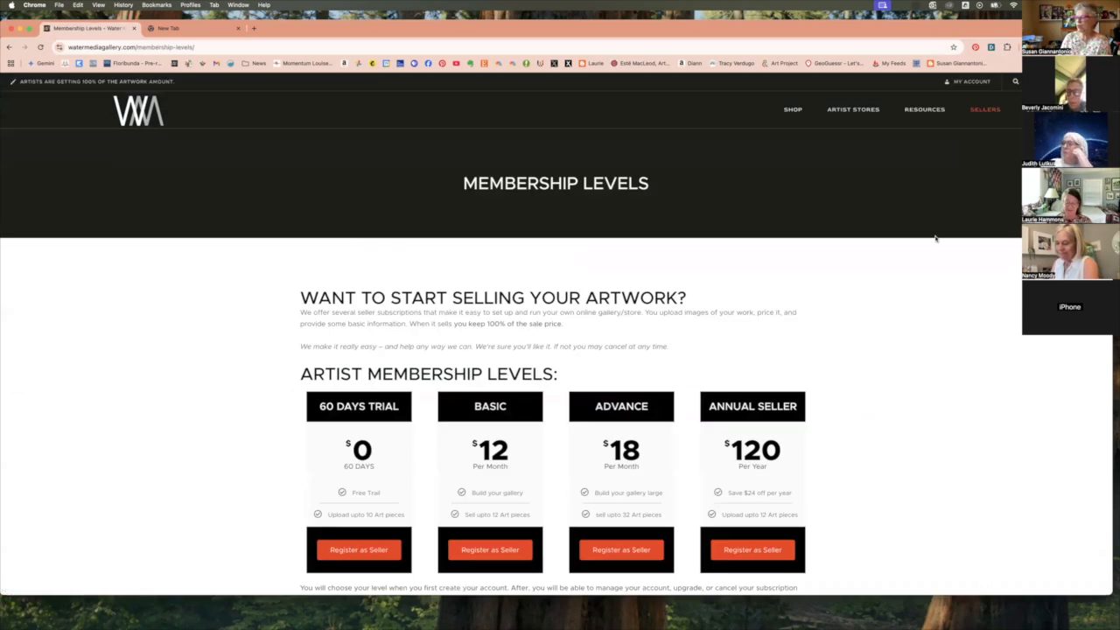
scroll(929, 276, "down", 3)
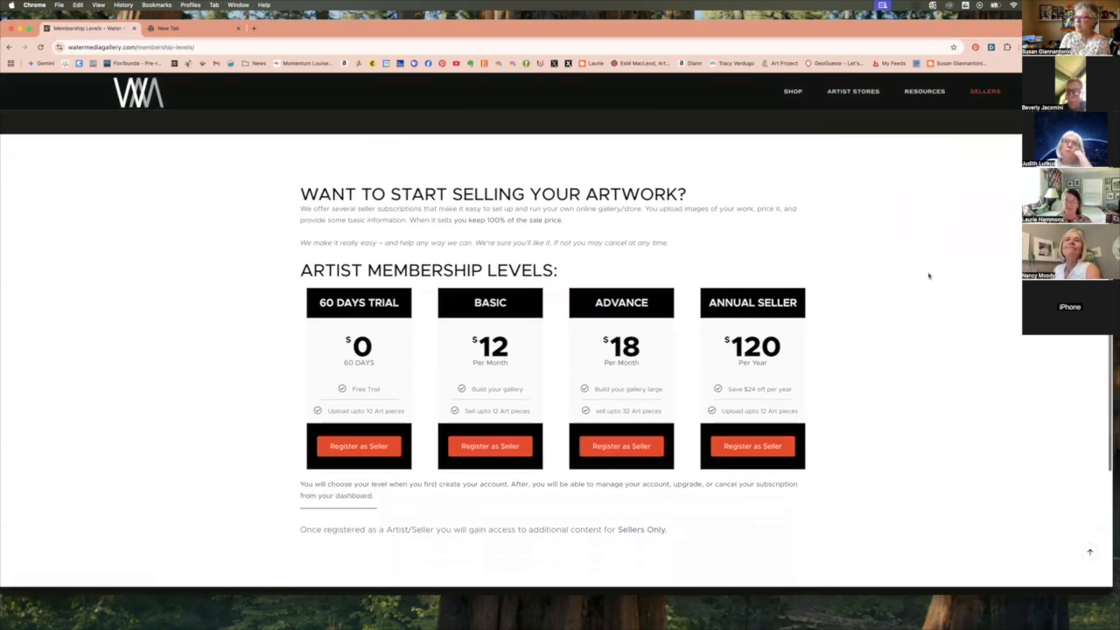
scroll(930, 275, "up", 5)
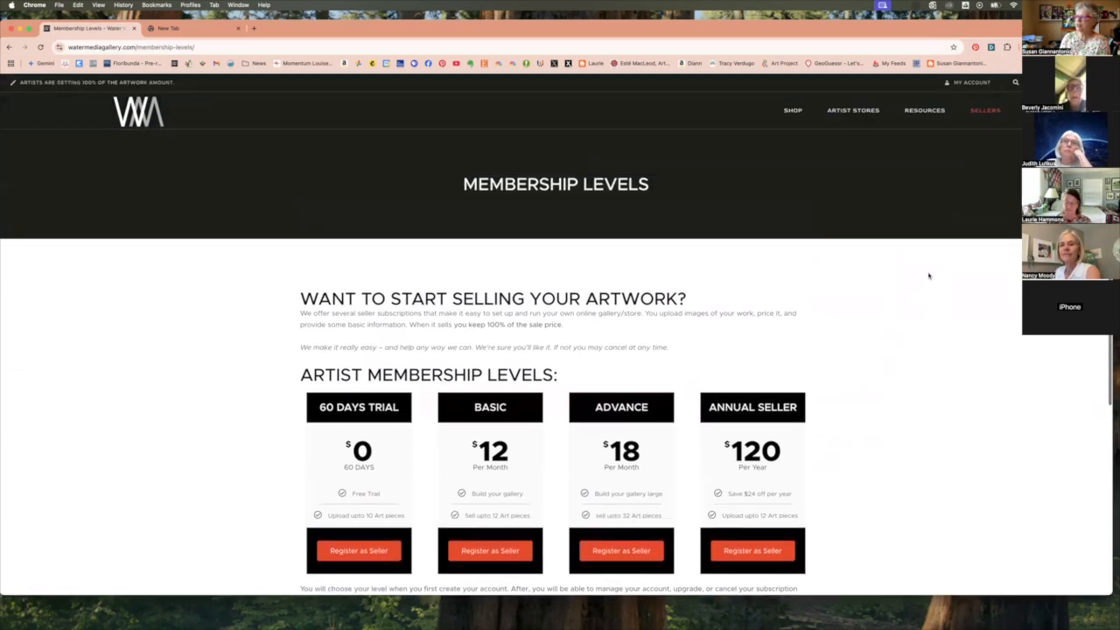
Go to the My Account page and set the account type in the registration form to vendor.
mouse_move(994, 123)
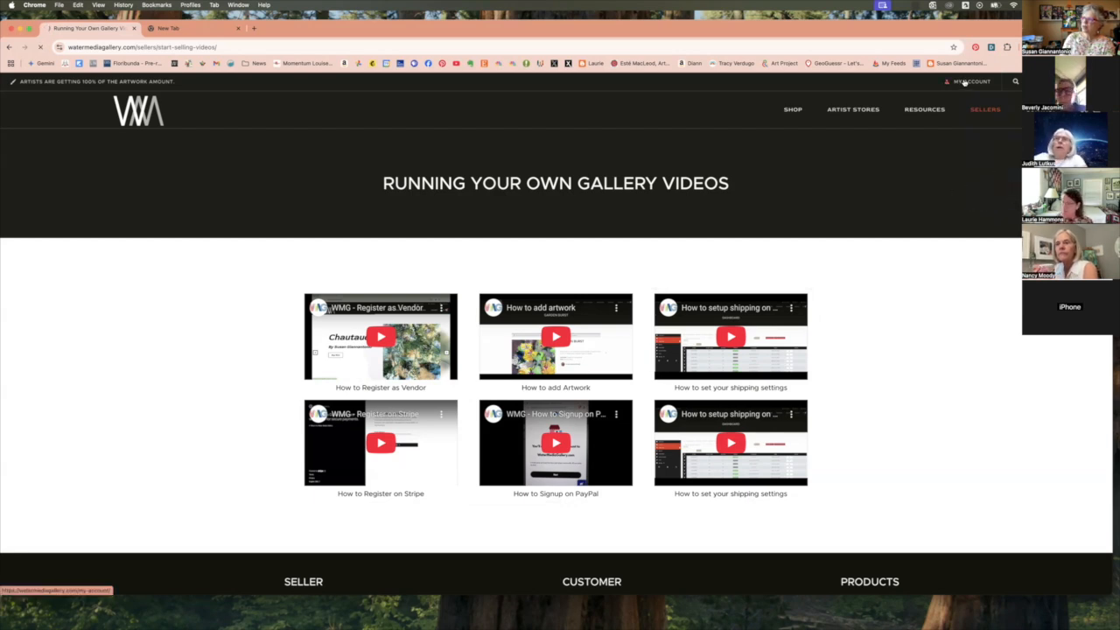
left_click(964, 82)
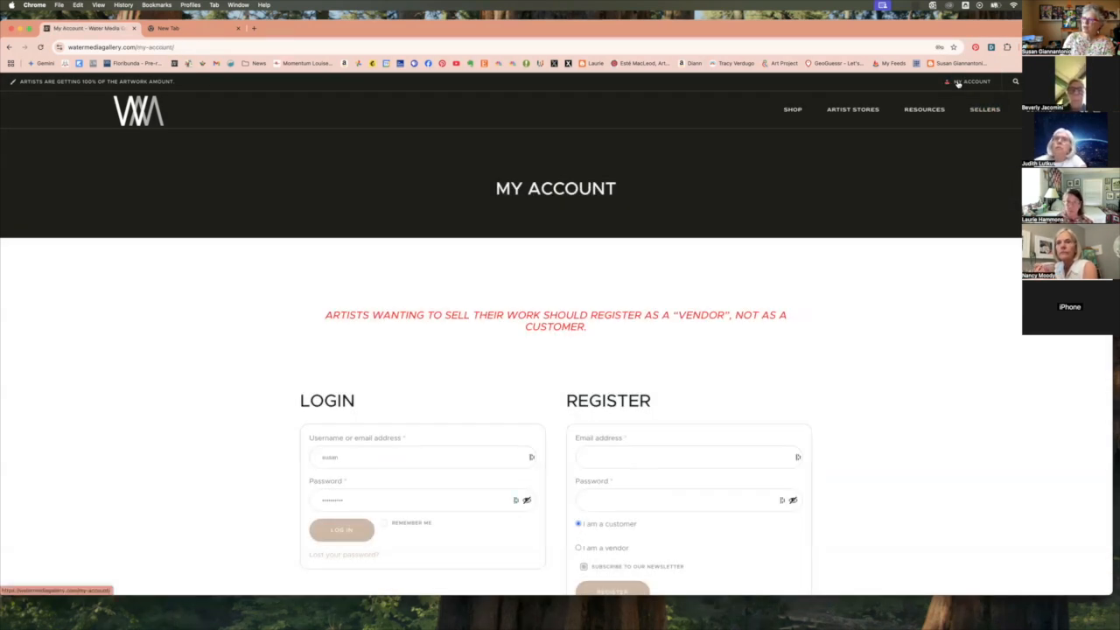
scroll(933, 365, "down", 2)
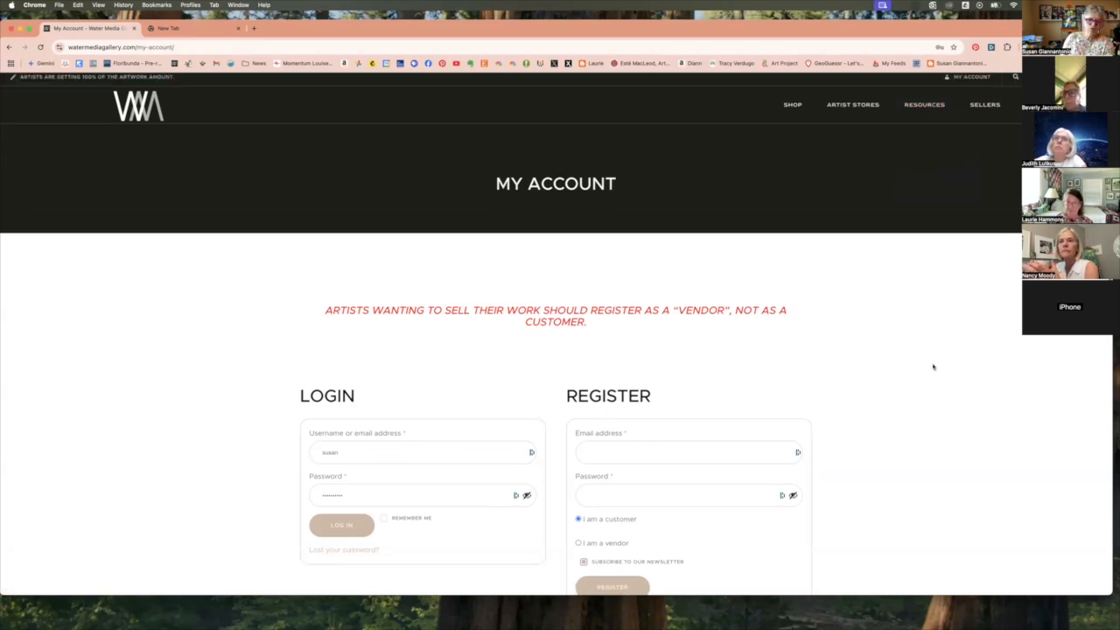
scroll(932, 365, "down", 4)
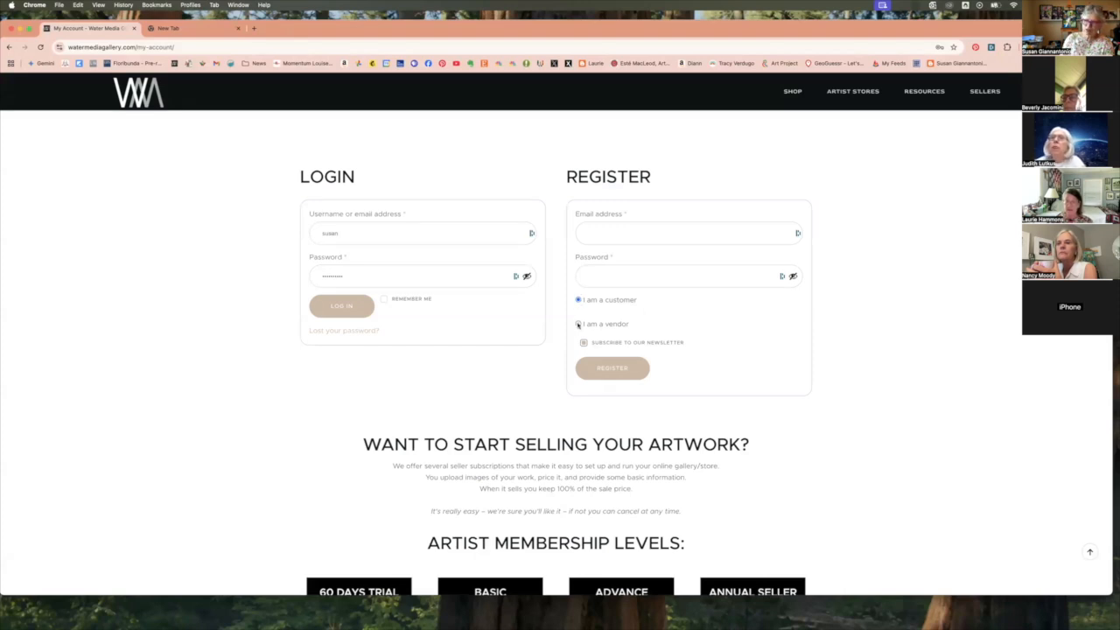
left_click(578, 325)
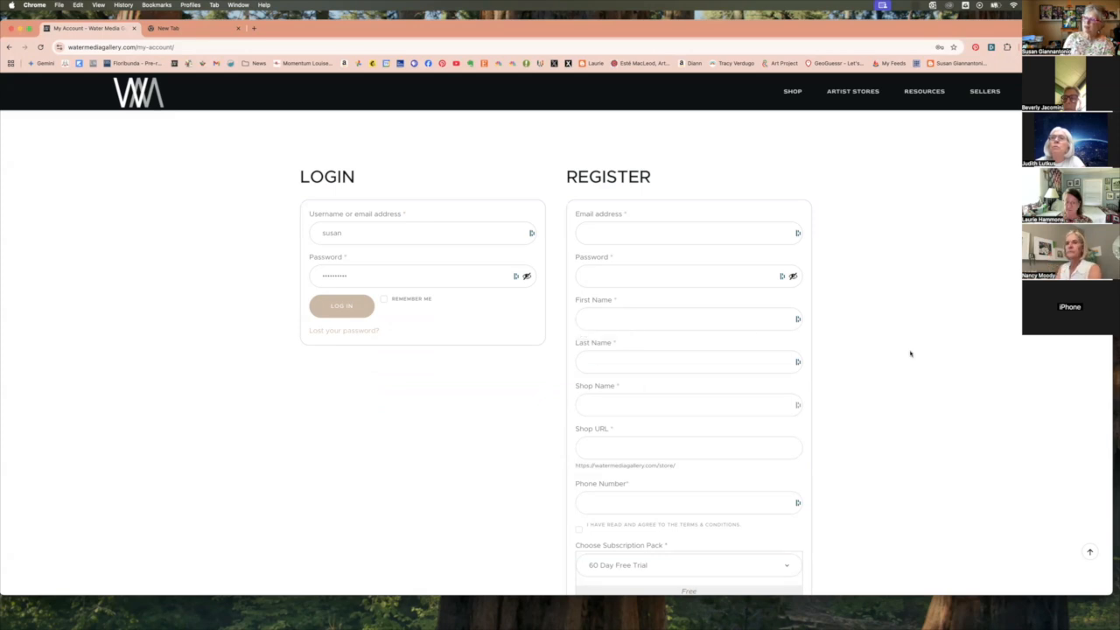
Examine the vendor registration form's fields, including the shop name, shop URL, phone number and subscription pack.
scroll(910, 353, "down", 2)
scroll(910, 353, "down", 2)
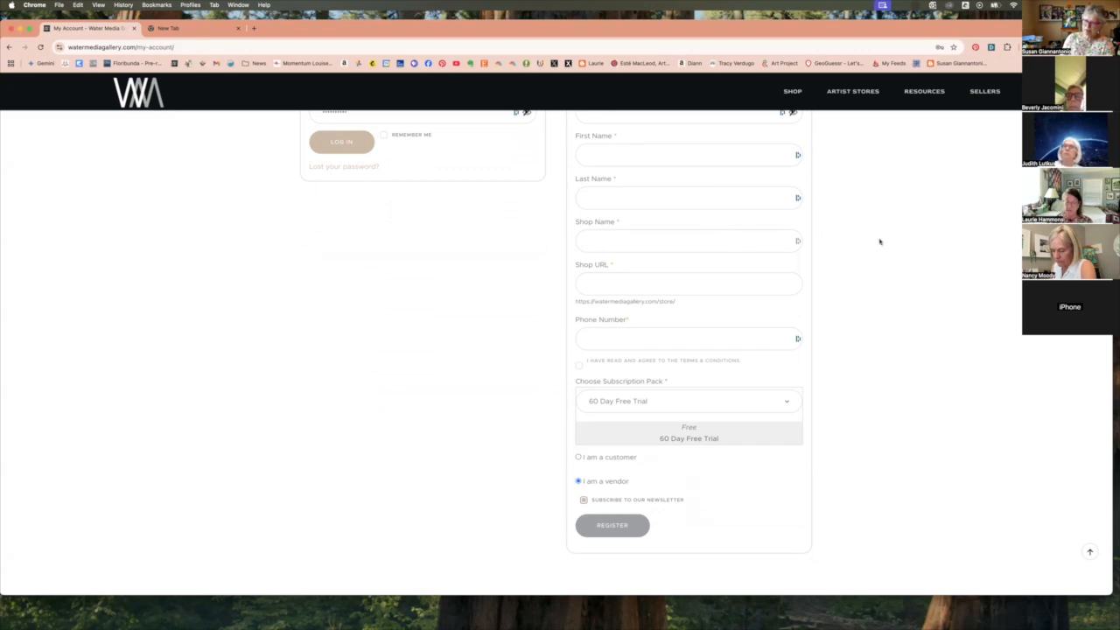
scroll(880, 242, "up", 1)
scroll(880, 242, "up", 1)
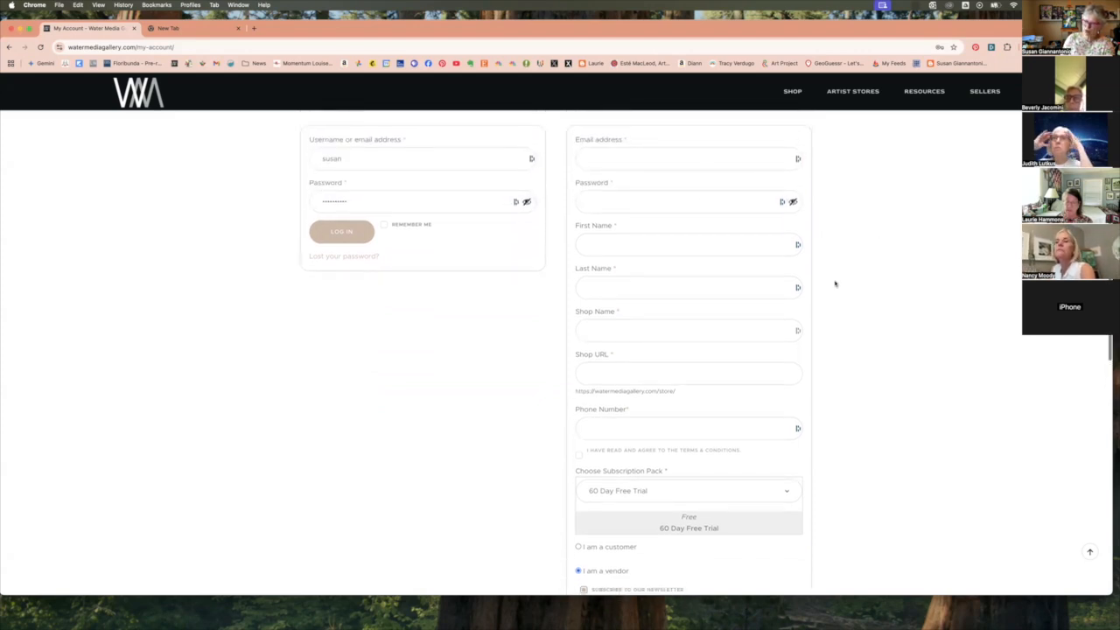
scroll(832, 279, "down", 1)
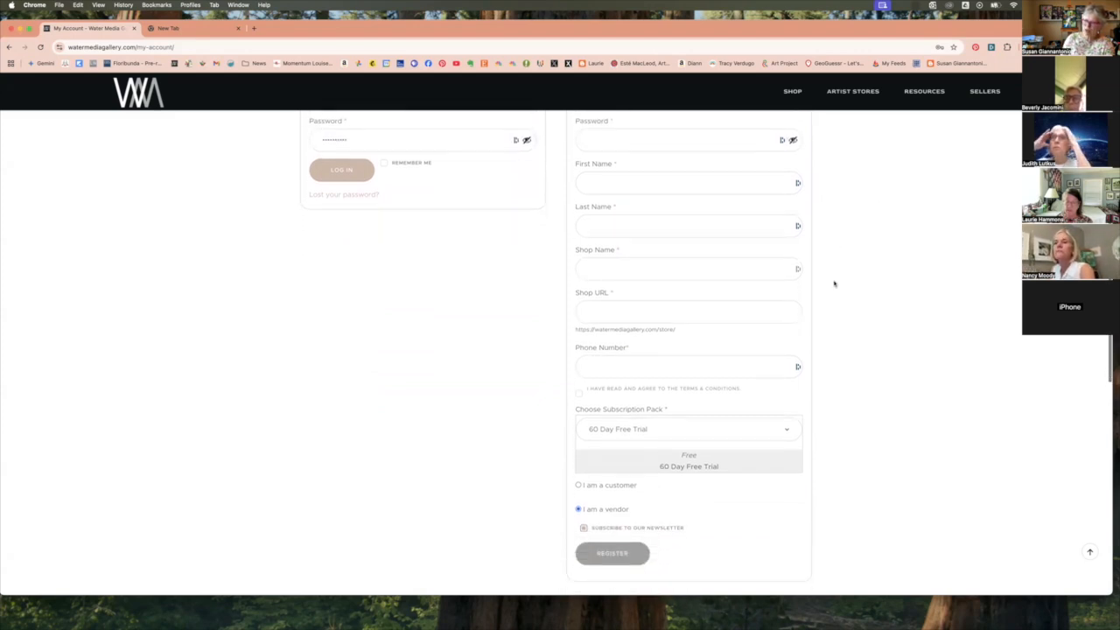
left_click(702, 267)
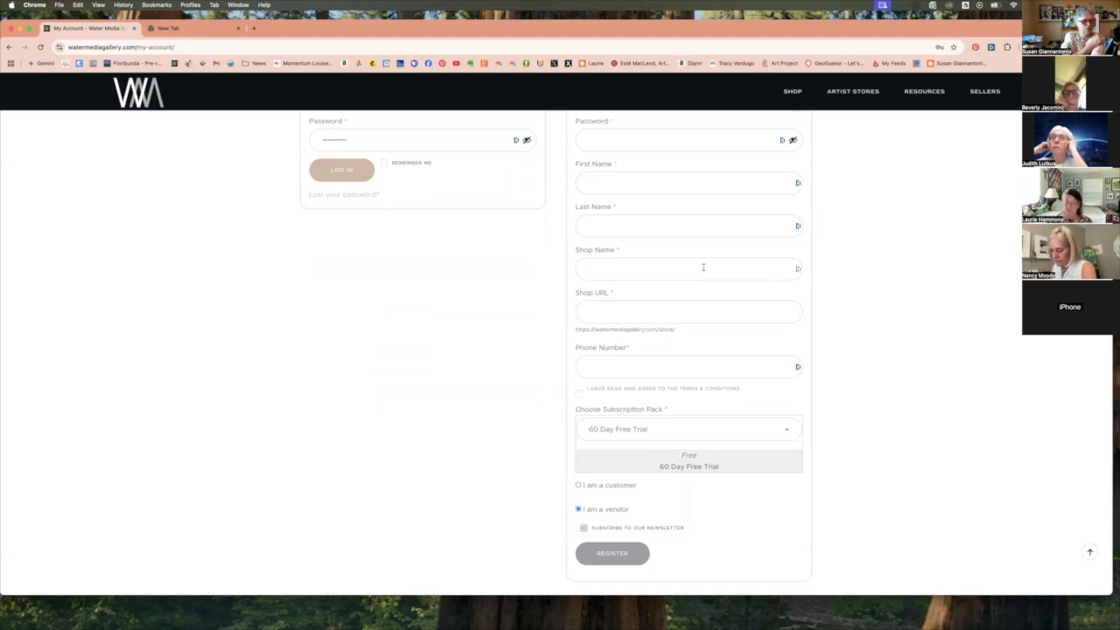
left_click(613, 311)
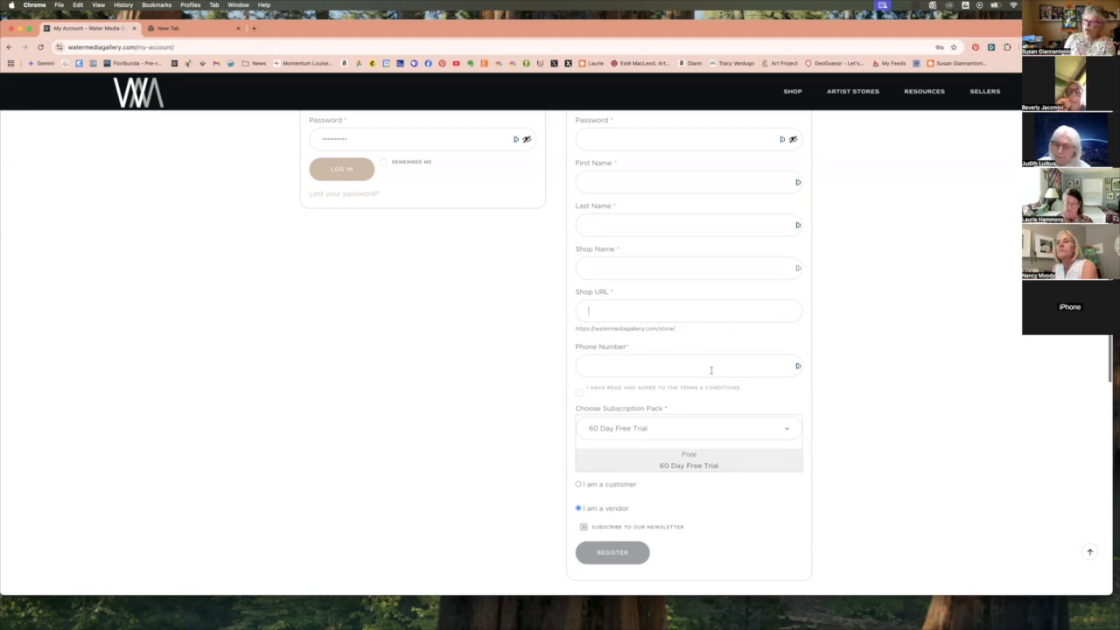
scroll(711, 370, "down", 2)
scroll(711, 375, "down", 2)
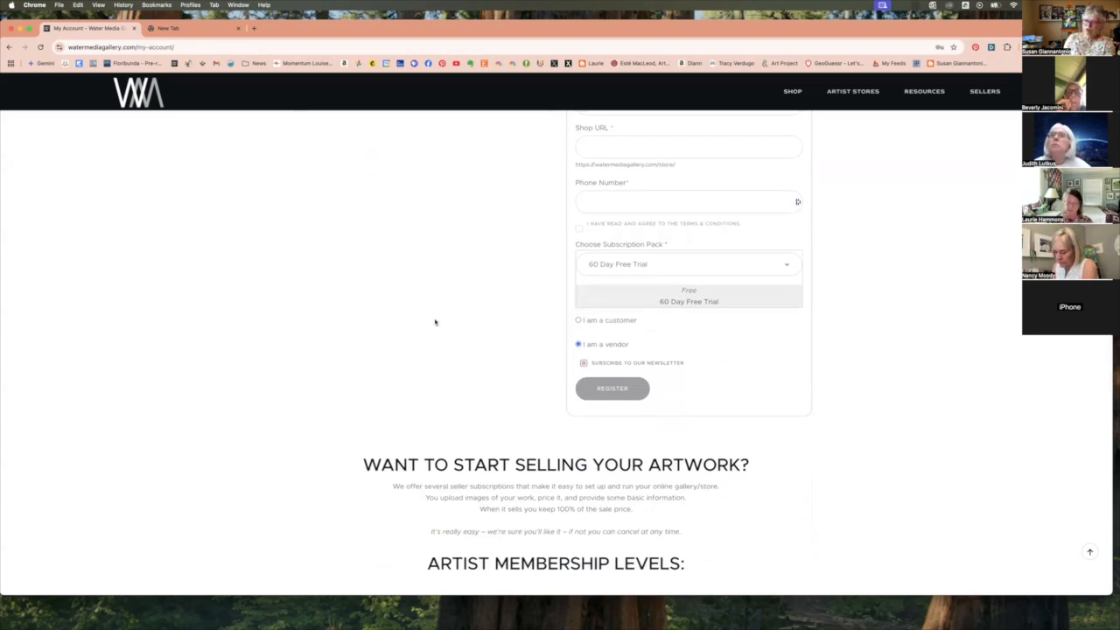
Fill the login form with the saved username and password and log in to the seller account.
scroll(435, 320, "up", 10)
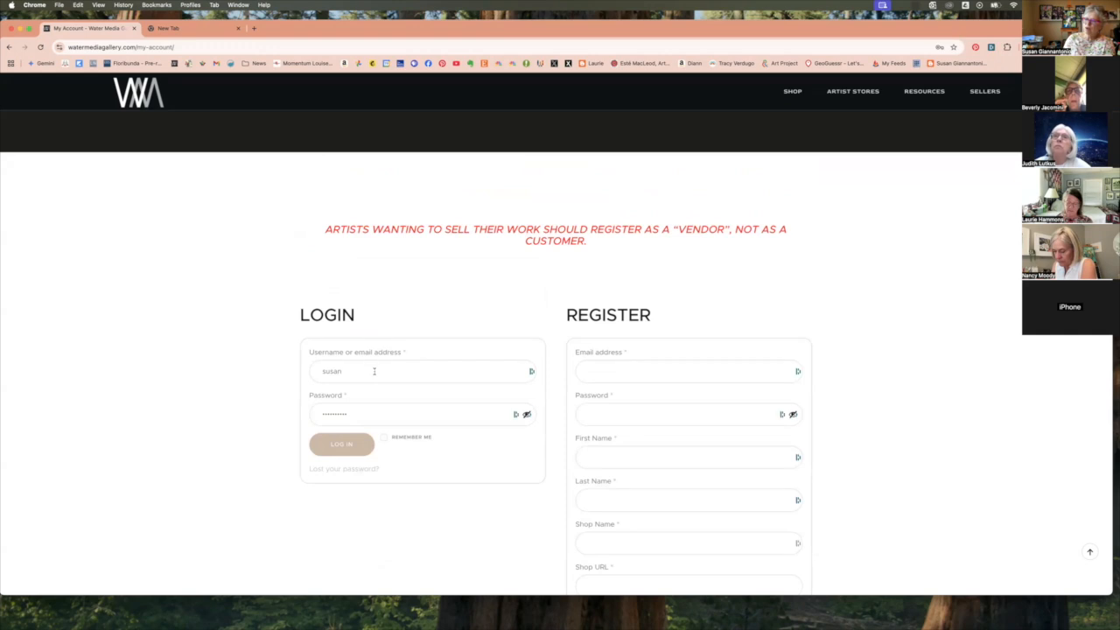
left_click(374, 371)
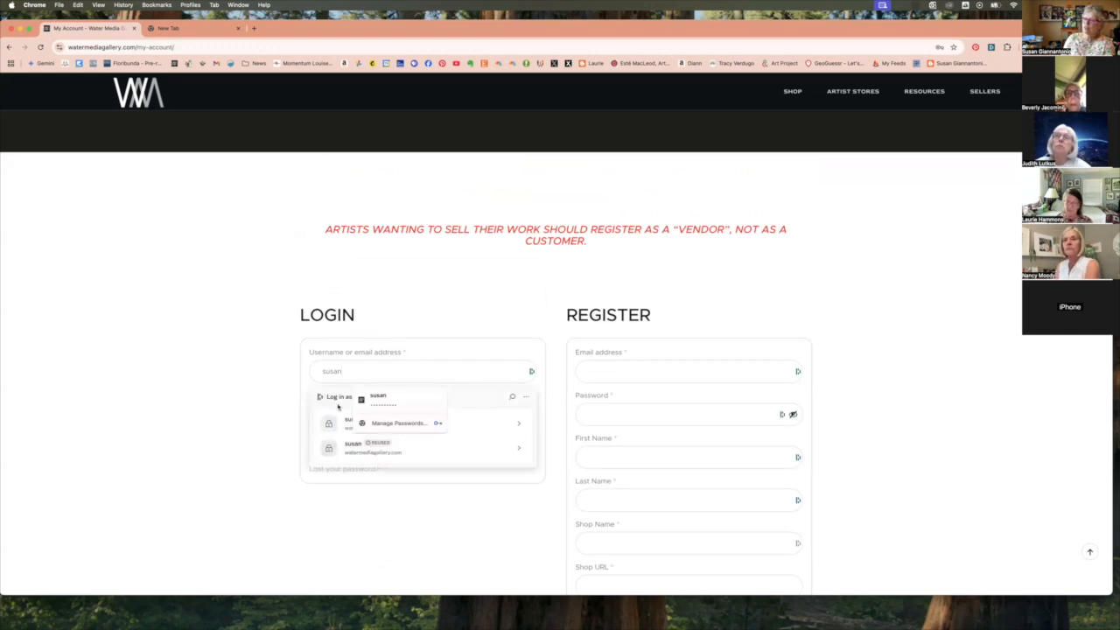
left_click(346, 423)
left_click(342, 445)
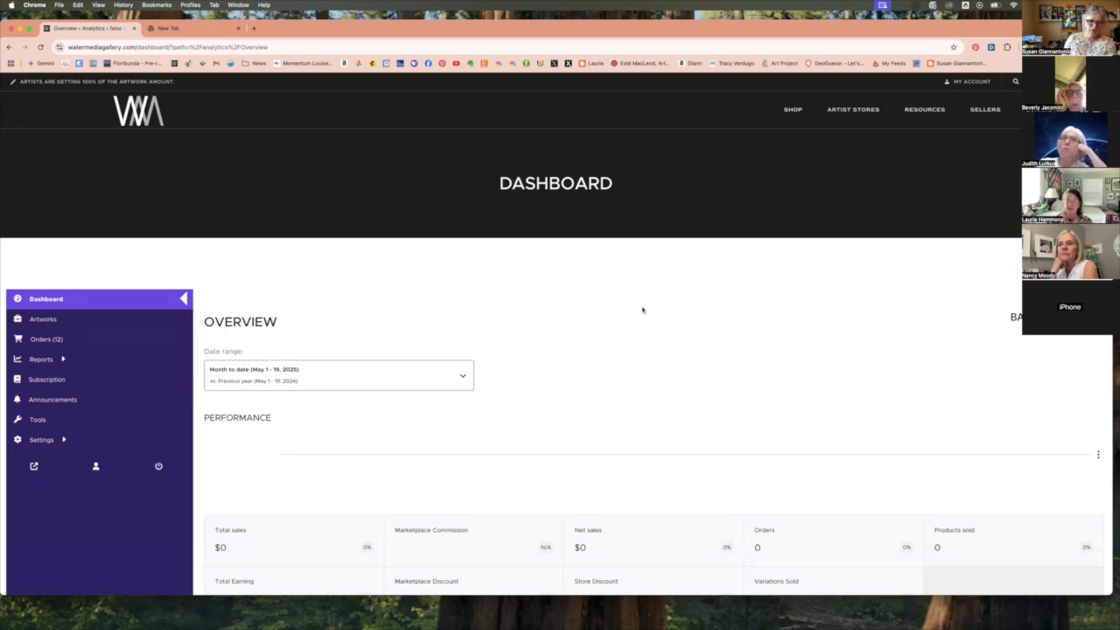
Examine the seller dashboard's overview, including the performance figures, net sales and orders charts, and the footer's seller links.
scroll(643, 310, "down", 10)
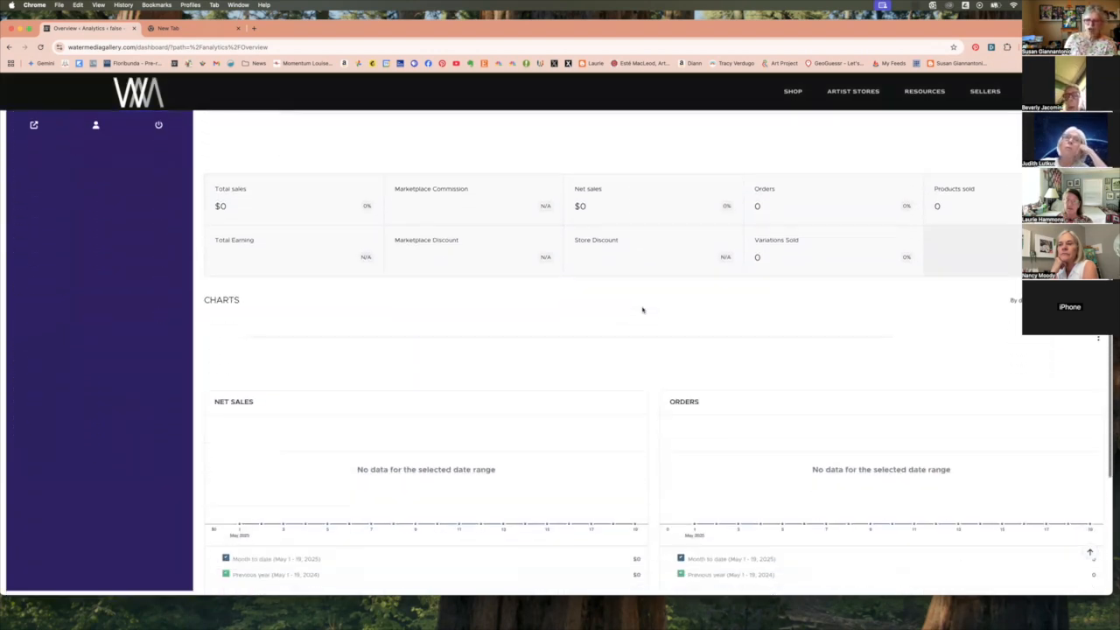
scroll(642, 310, "down", 2)
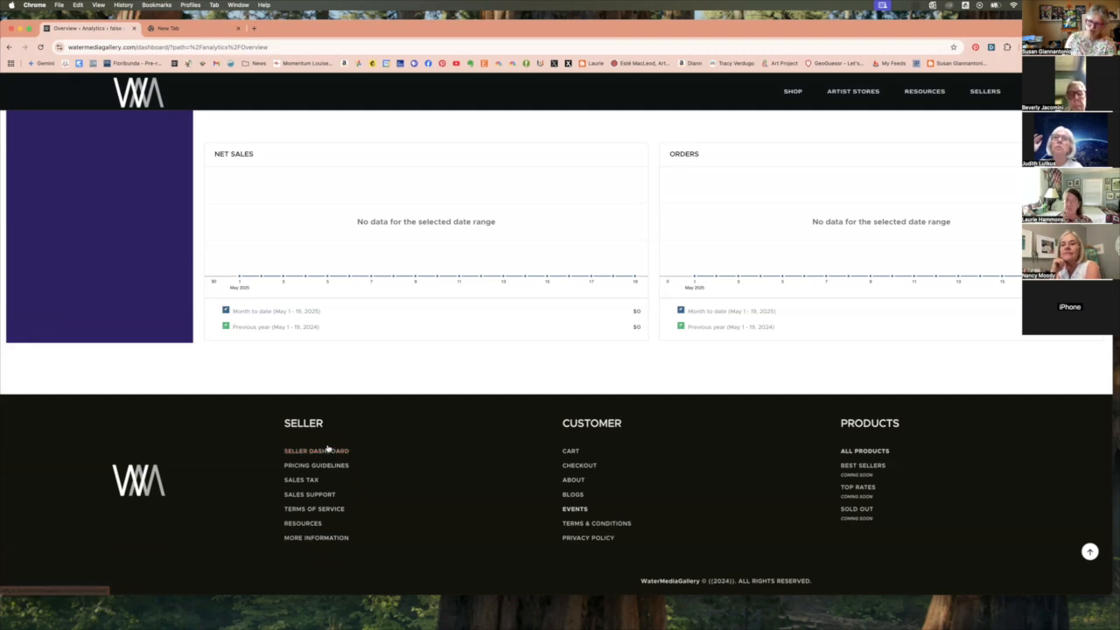
scroll(400, 440, "up", 3)
scroll(402, 439, "up", 10)
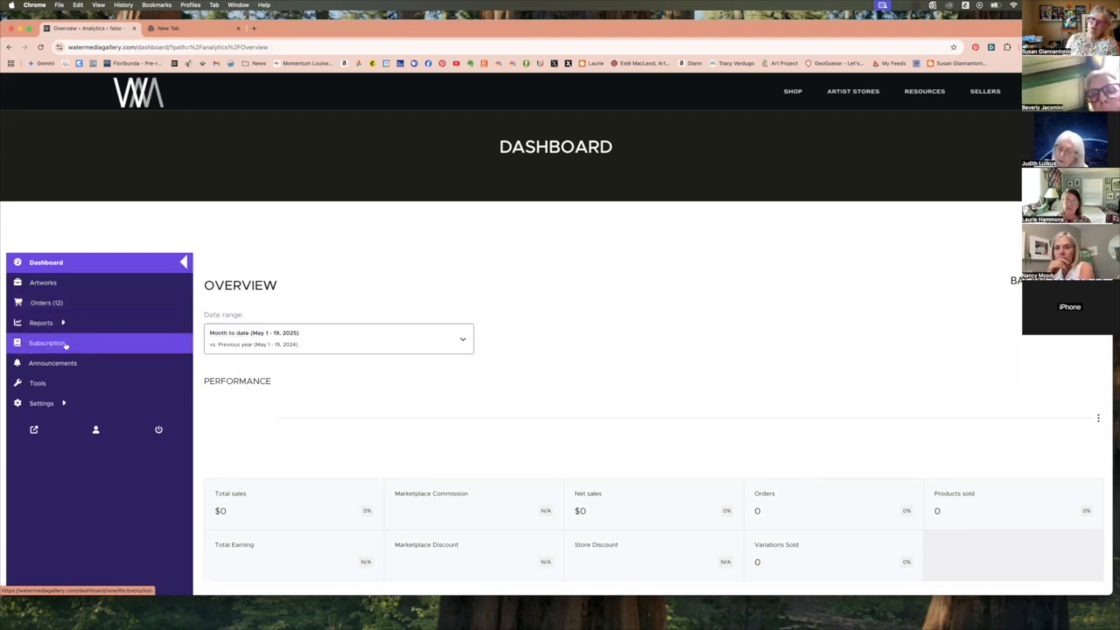
Open the dashboard's store settings page and look over the Resources and Sellers menus and the seller dashboard's sections.
left_click(65, 343)
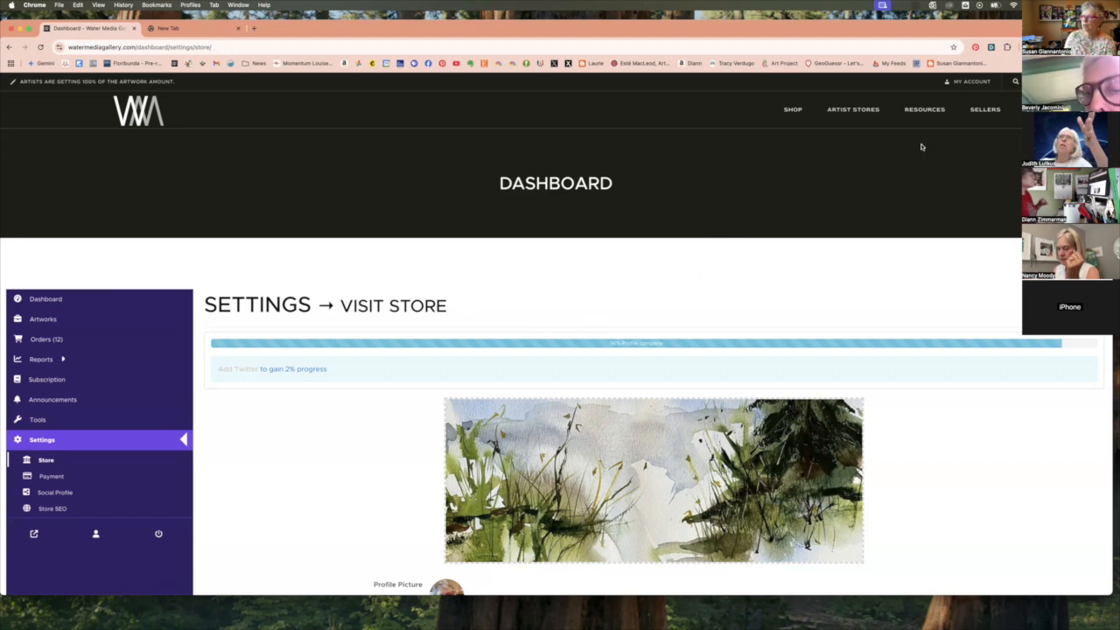
mouse_move(927, 115)
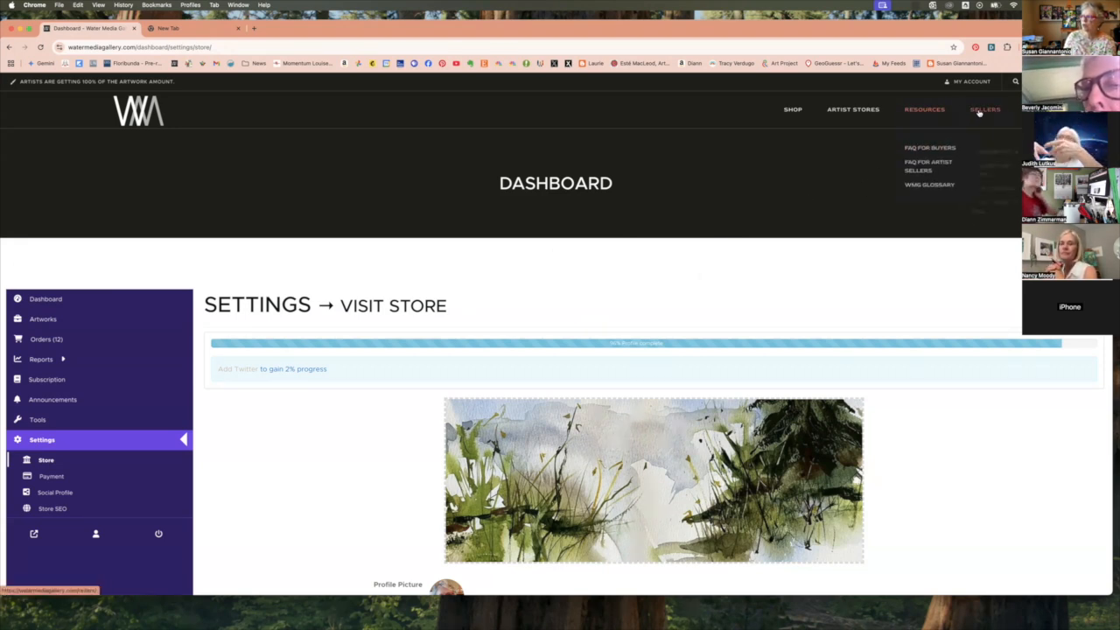
mouse_move(979, 113)
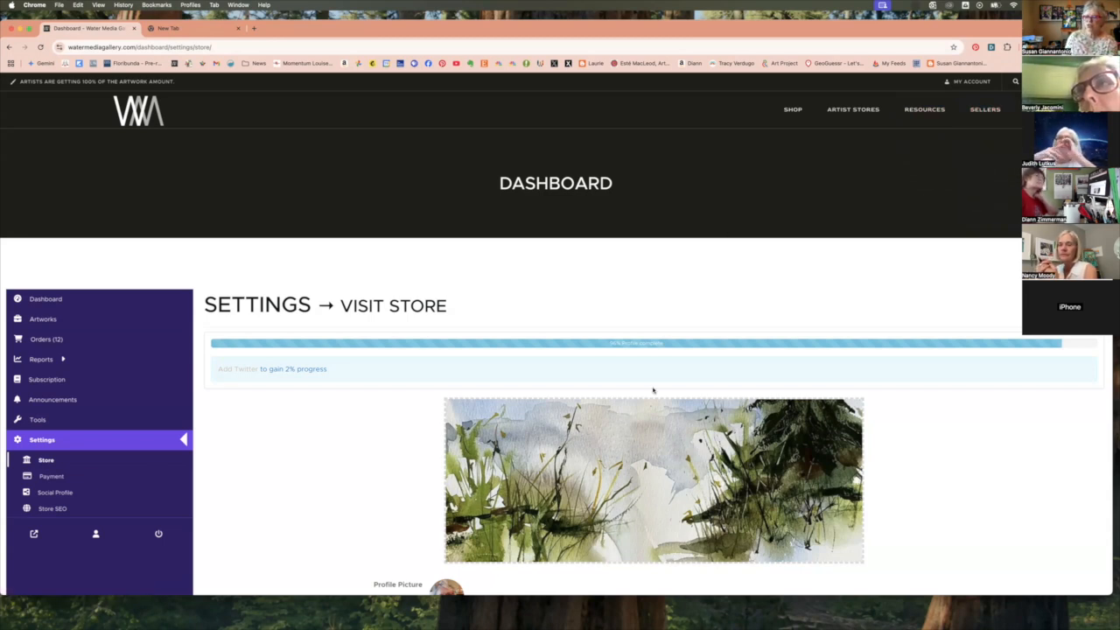
scroll(657, 387, "down", 3)
scroll(658, 387, "up", 3)
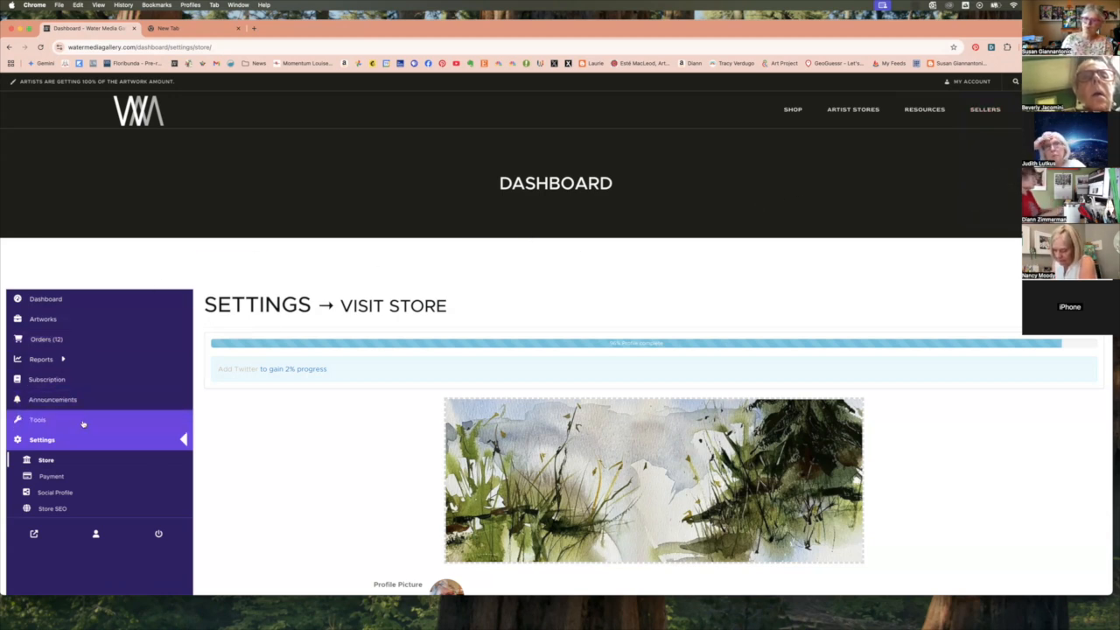
scroll(80, 441, "down", 2)
scroll(79, 441, "down", 1)
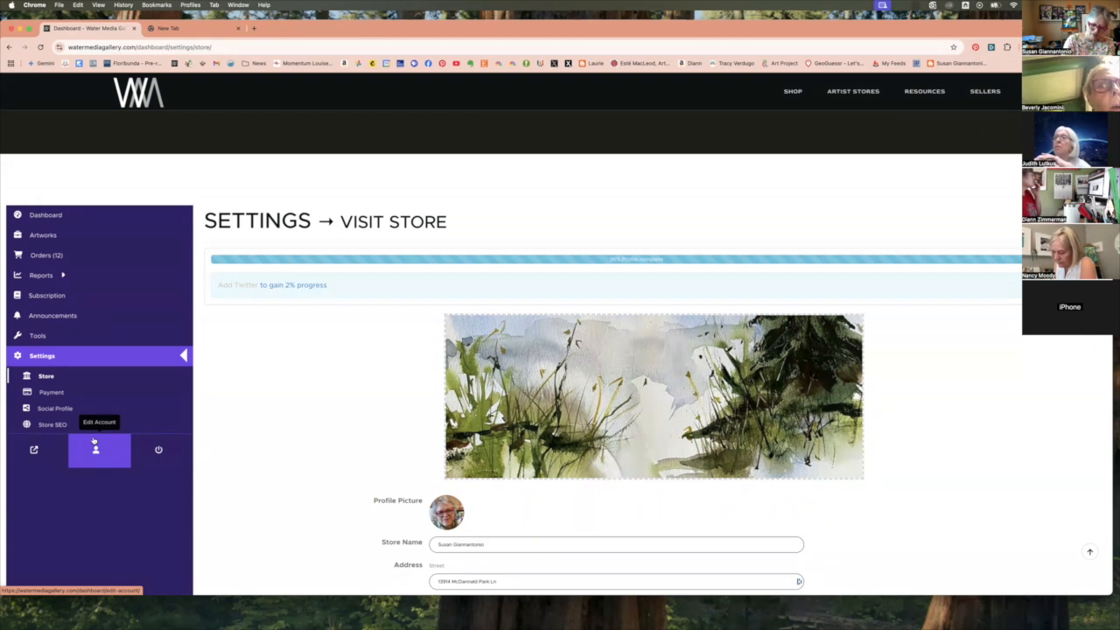
scroll(94, 441, "down", 1)
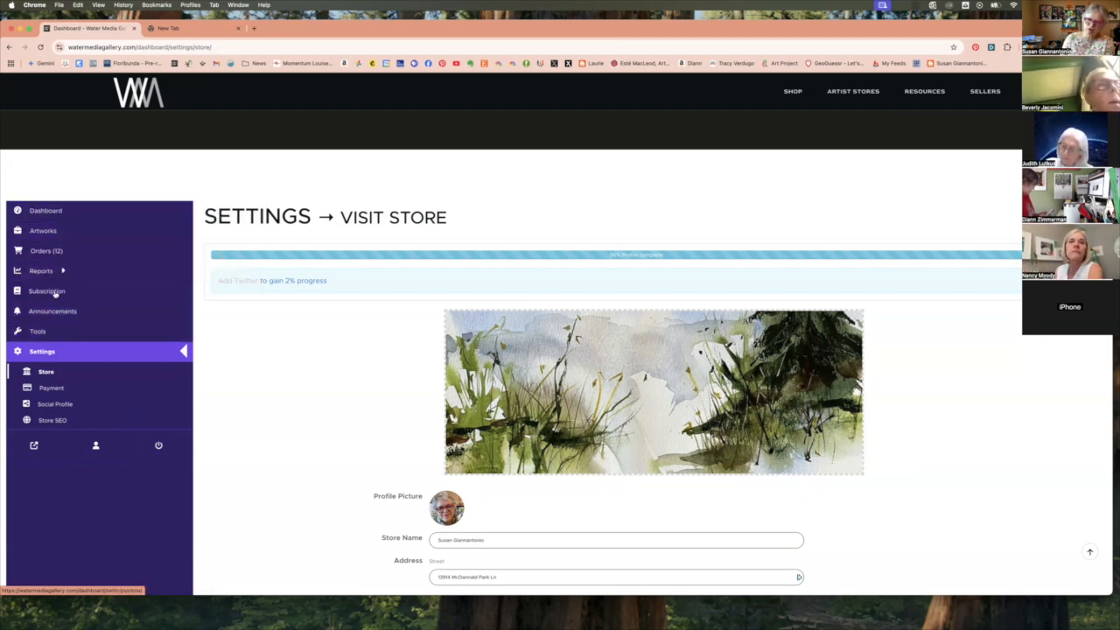
Reload the store settings and examine the store banner and profile picture.
left_click(48, 354)
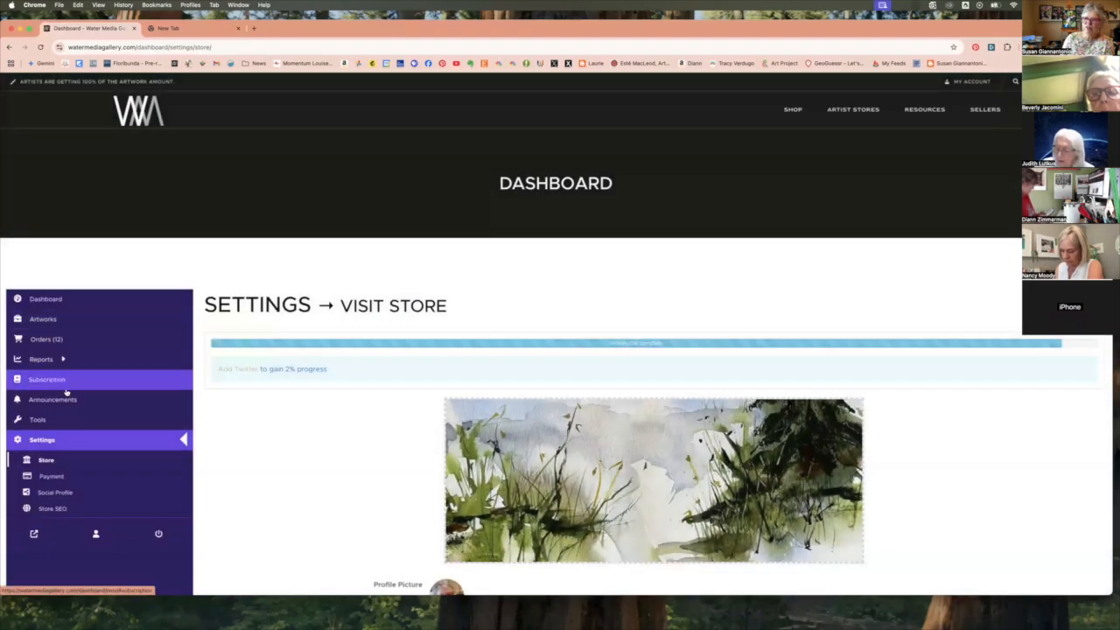
scroll(438, 338, "down", 1)
scroll(437, 339, "down", 5)
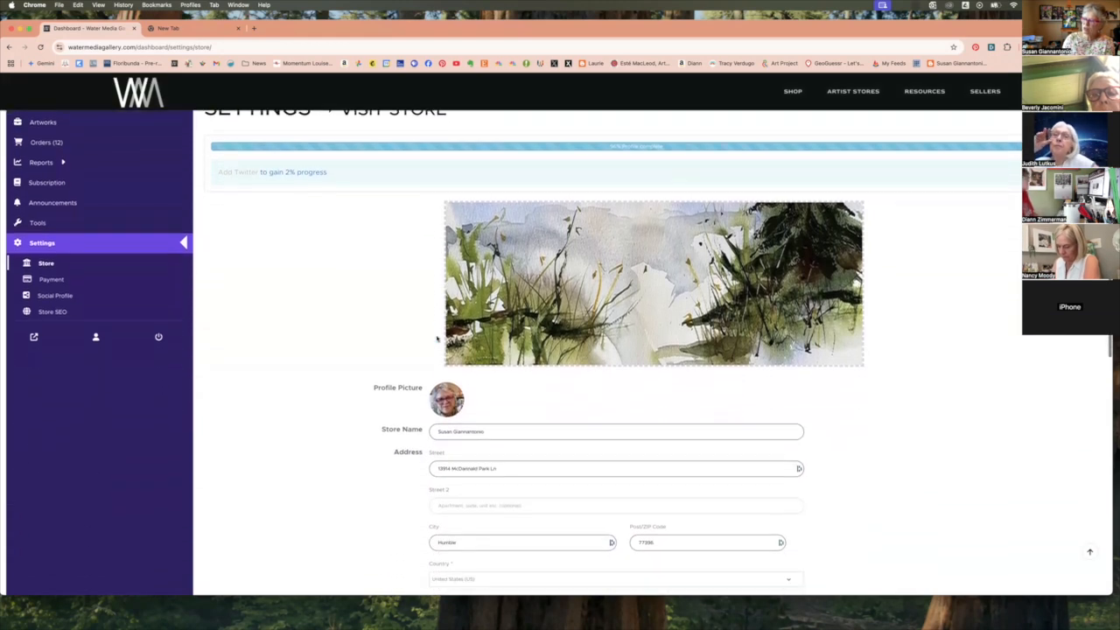
mouse_move(527, 297)
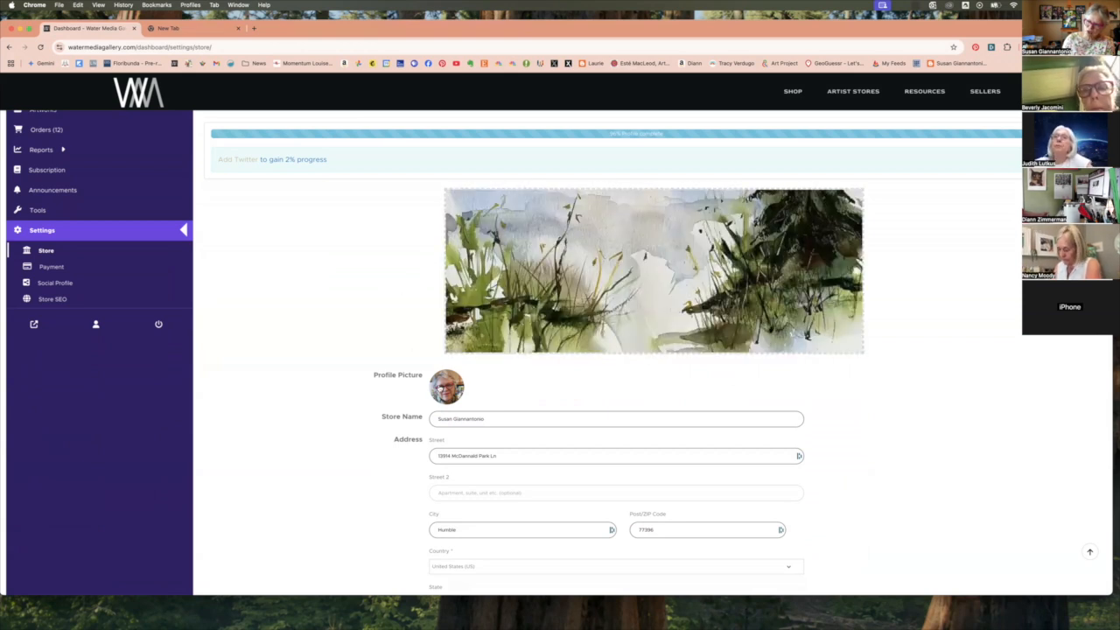
mouse_move(451, 398)
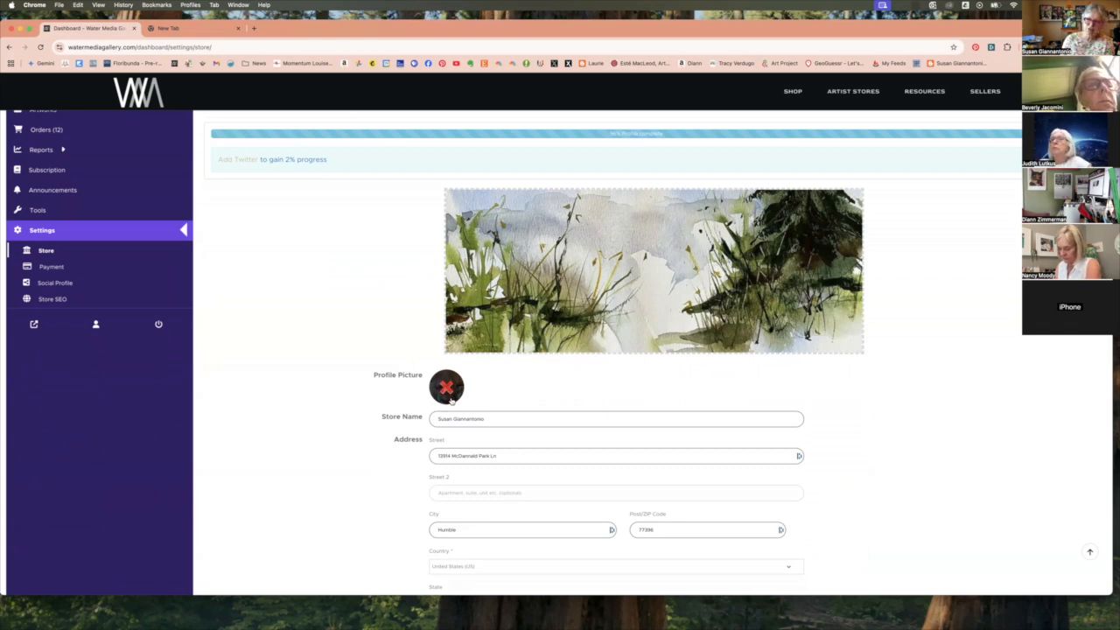
In the second browser tab, load watermediagallery.com and visit the seller's own store from the Artist Stores list.
left_click(177, 30)
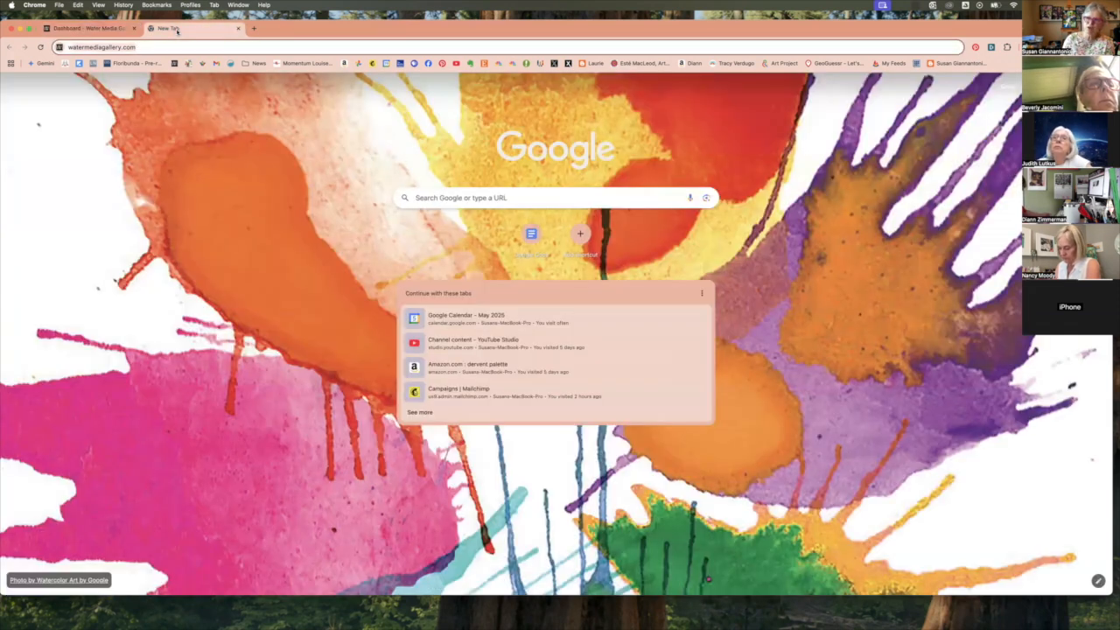
key("Return")
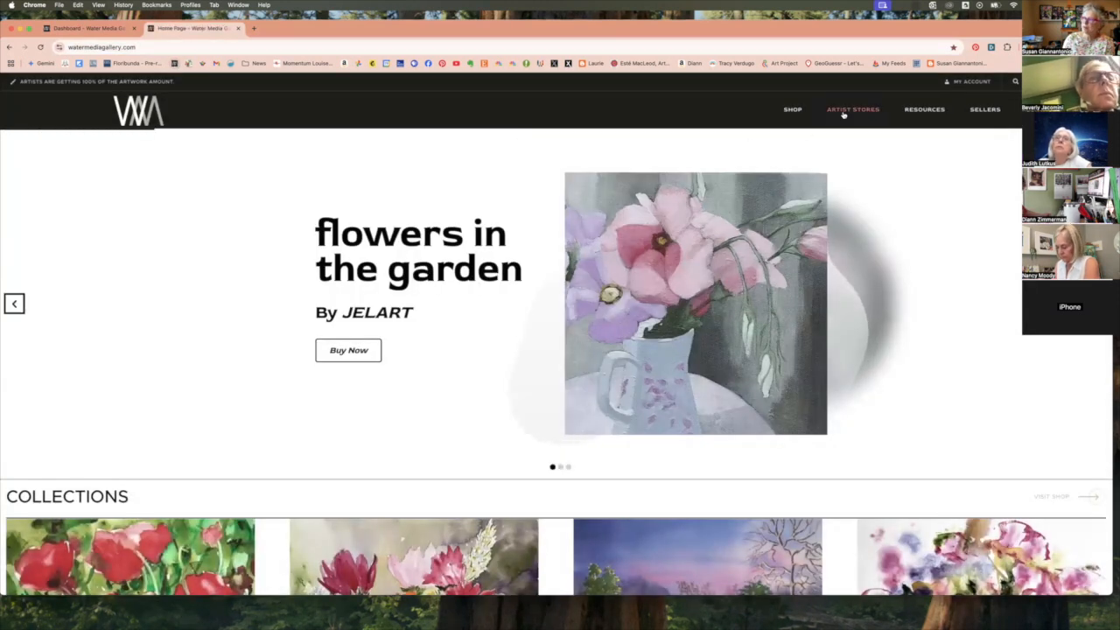
left_click(843, 111)
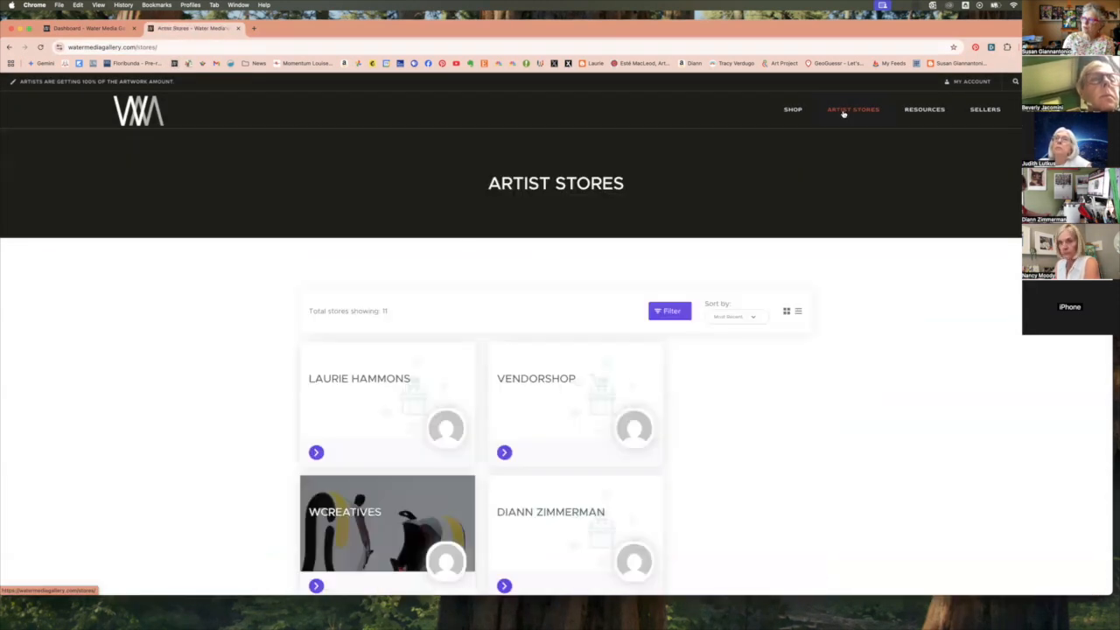
scroll(516, 367, "down", 5)
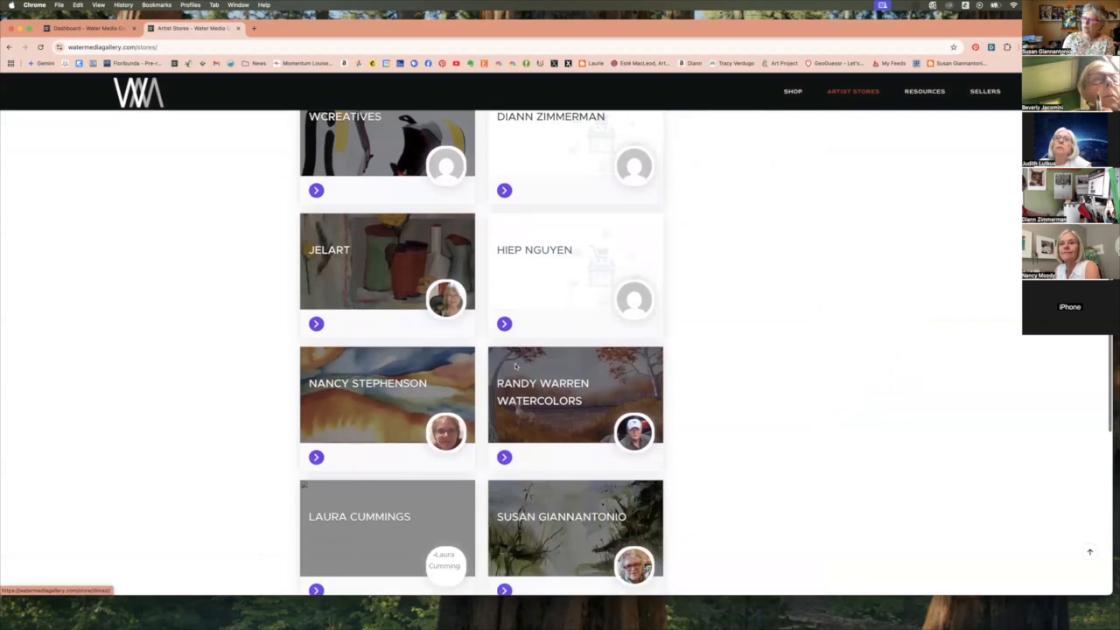
scroll(516, 367, "down", 3)
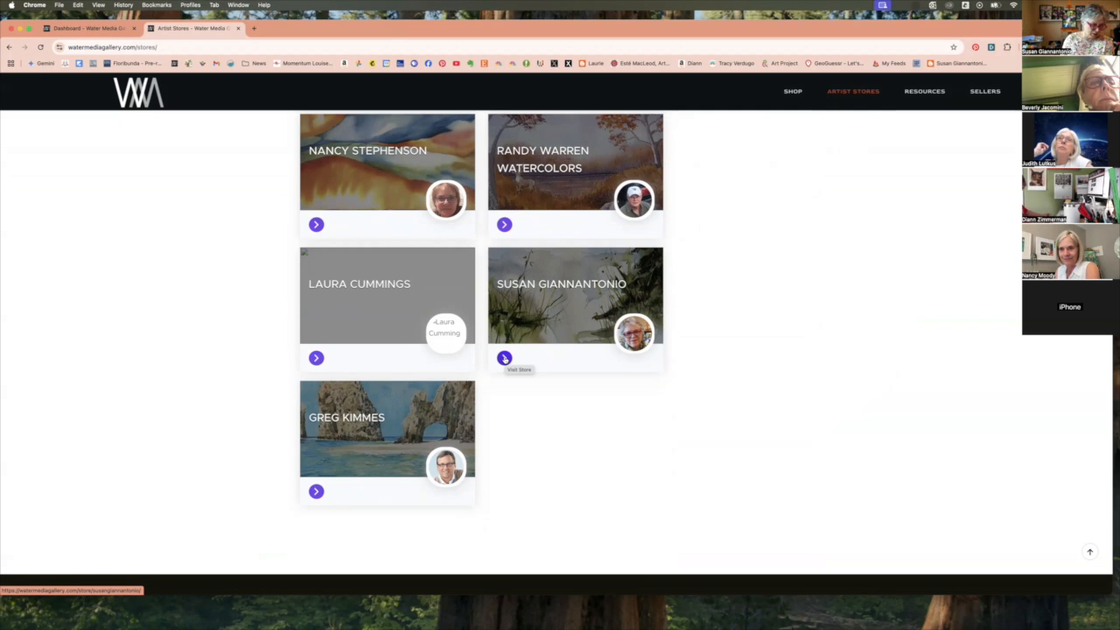
left_click(504, 359)
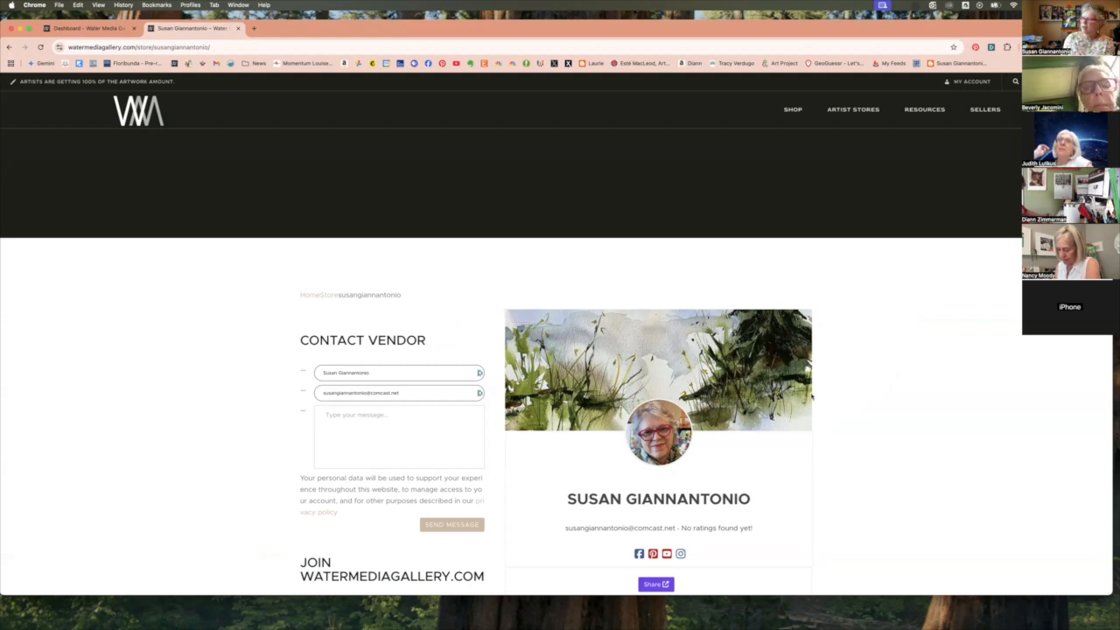
Review the public store page's banner, profile picture and artworks, and read its Vendor Biography.
scroll(812, 396, "down", 5)
scroll(811, 397, "up", 2)
scroll(810, 397, "down", 2)
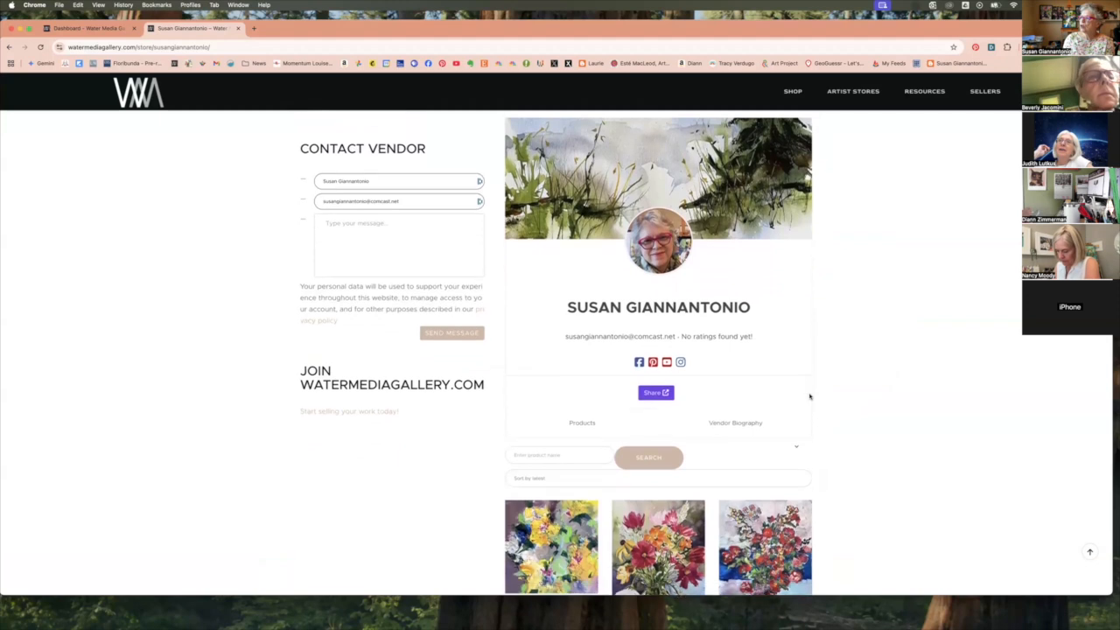
scroll(810, 397, "down", 3)
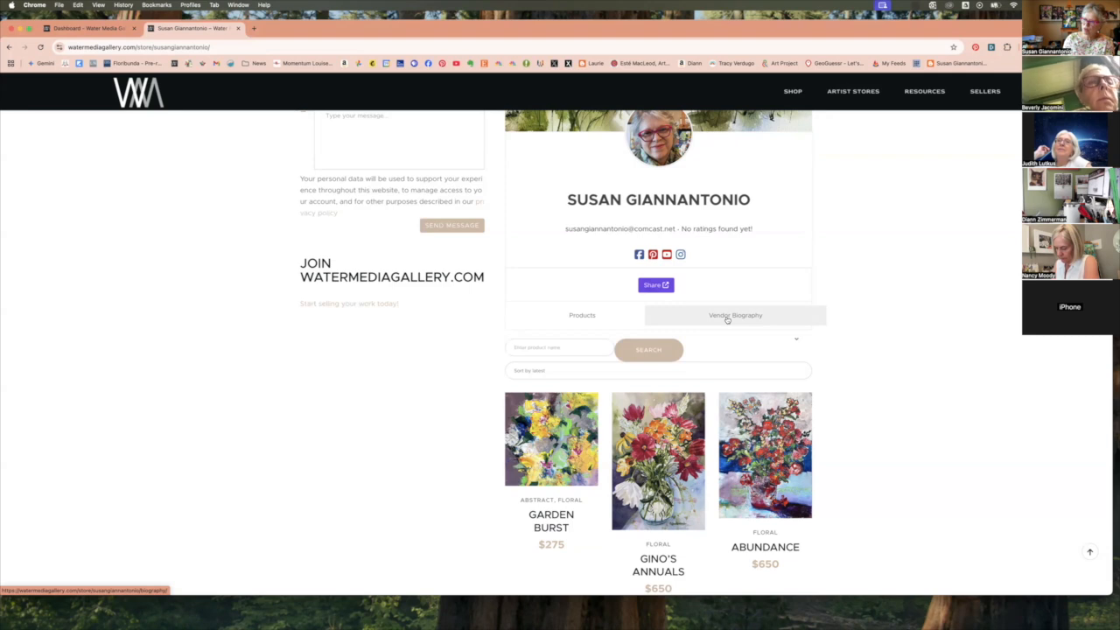
left_click(726, 319)
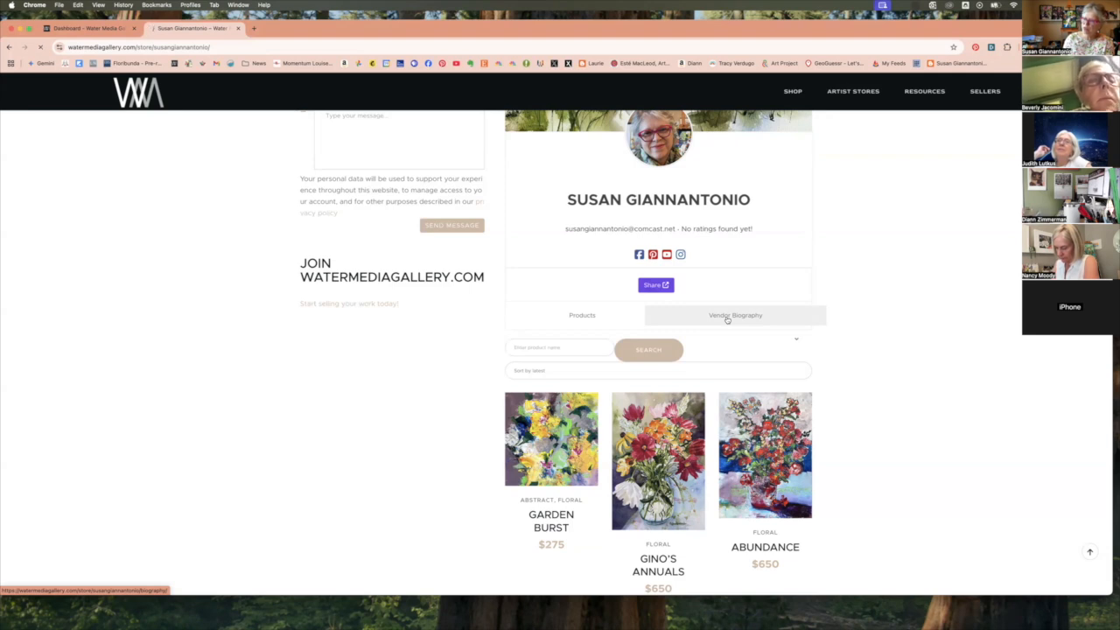
scroll(799, 348, "down", 3)
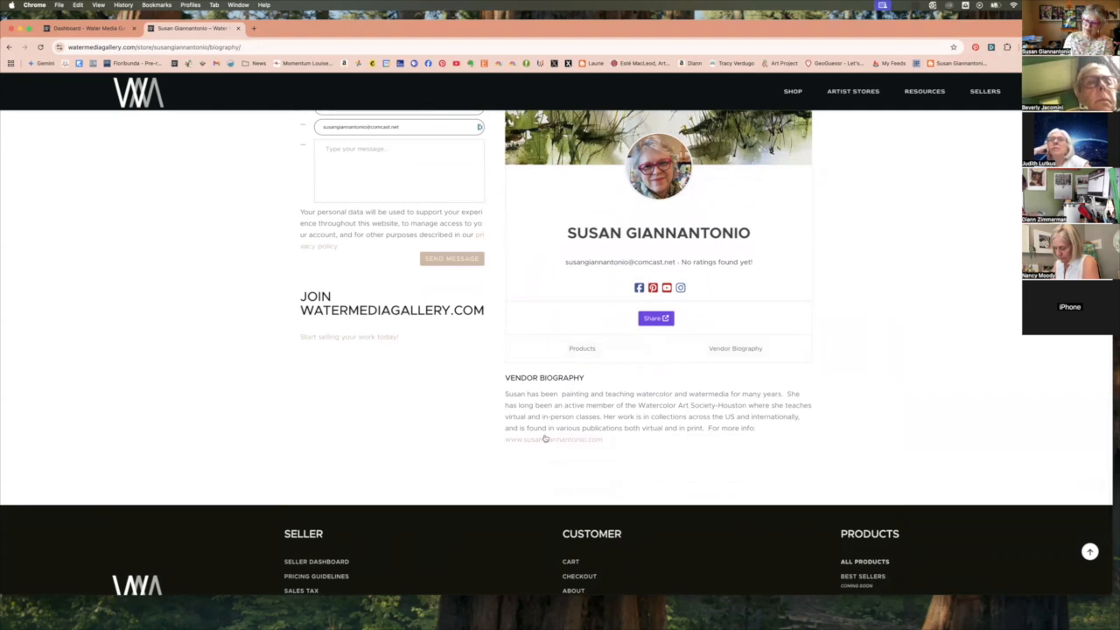
scroll(580, 378, "up", 3)
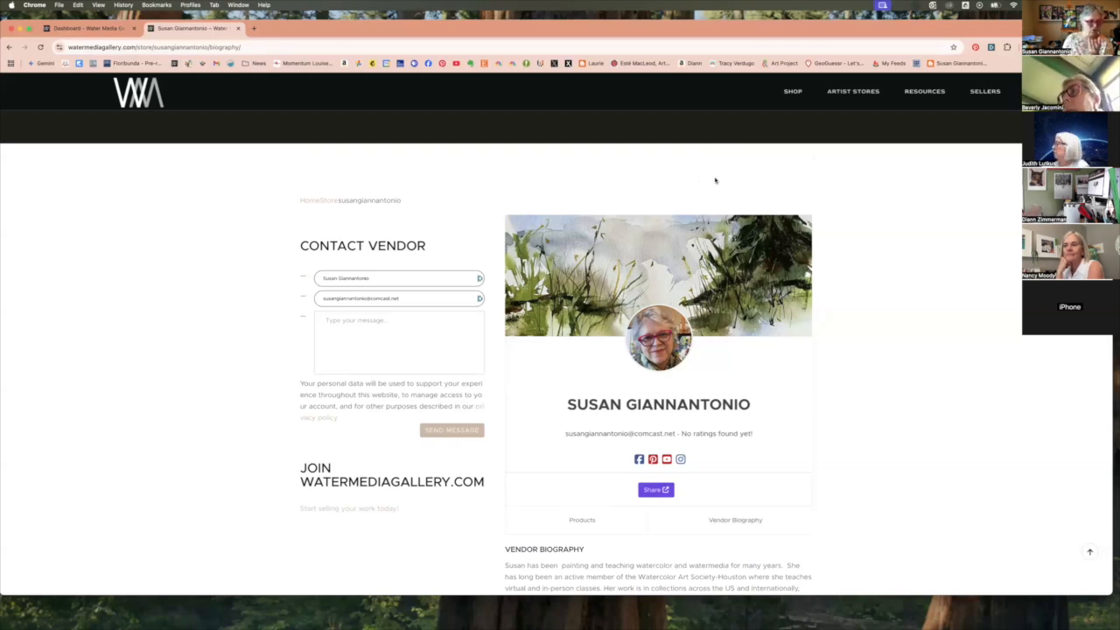
Return to the dashboard tab and review the store name, address, phone, email visibility and biography fields in the store settings.
left_click(88, 28)
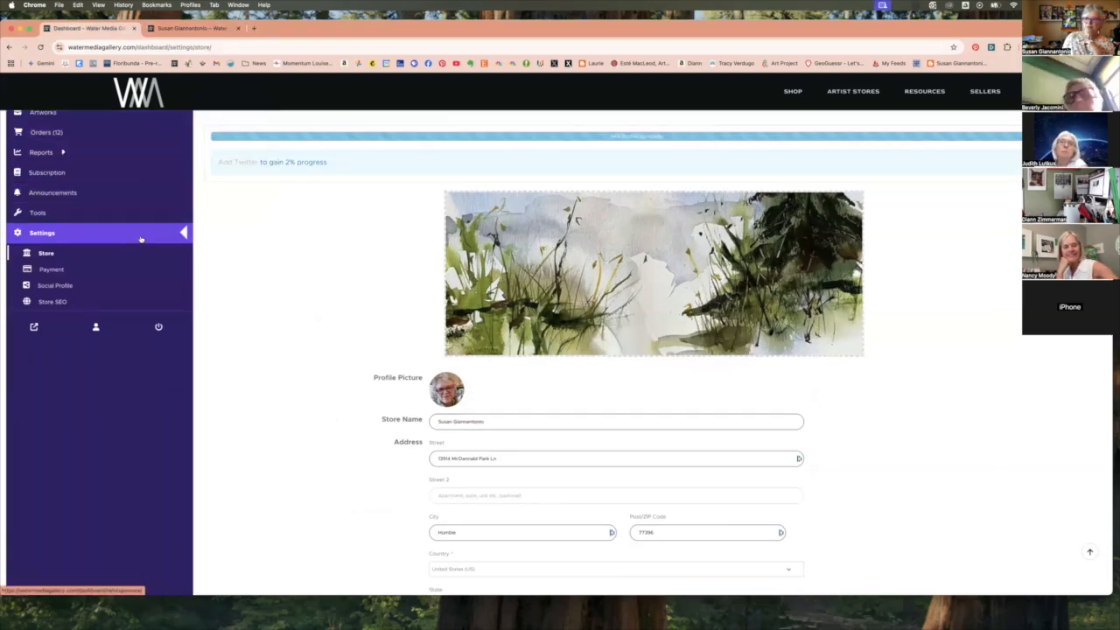
scroll(230, 261, "down", 2)
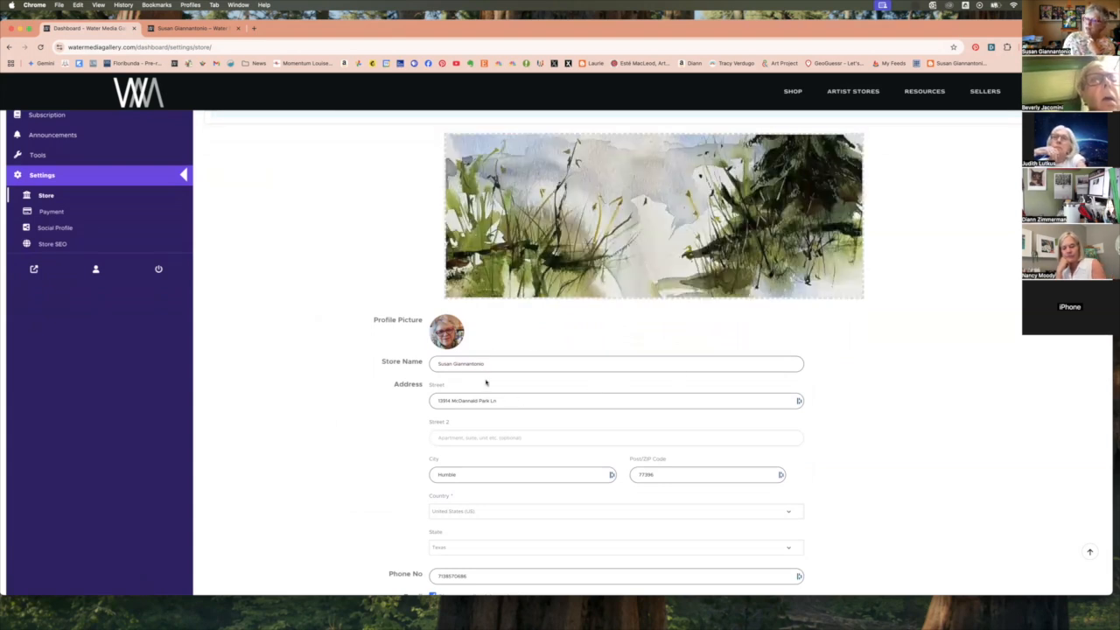
scroll(514, 420, "down", 5)
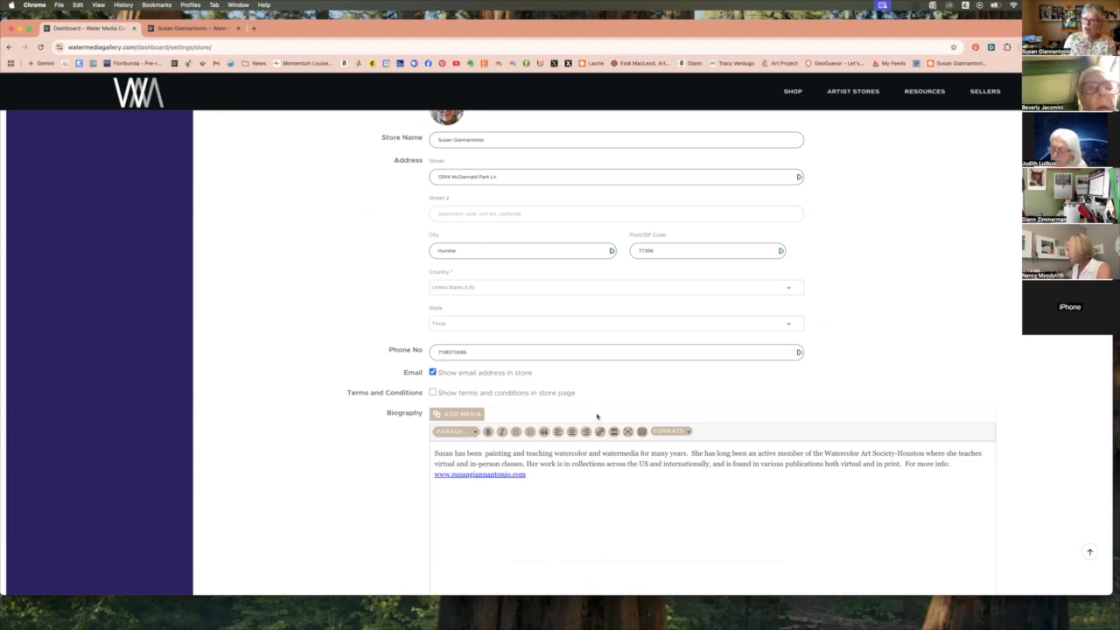
scroll(468, 435, "down", 3)
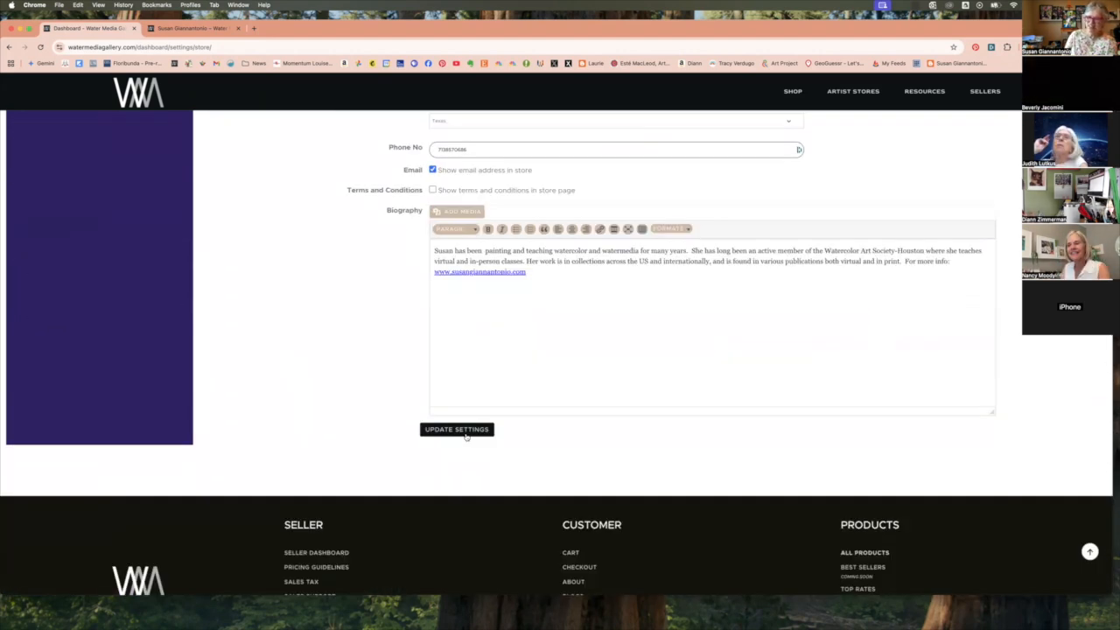
Save the store settings and recheck the address, phone and email display fields.
left_click(466, 436)
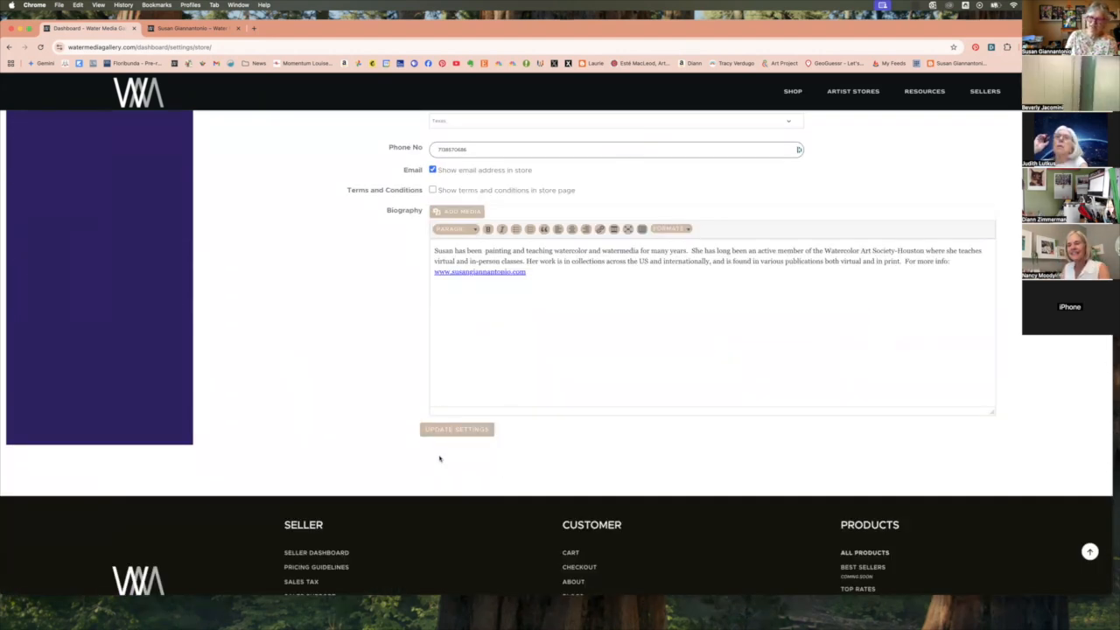
scroll(493, 458, "down", 1)
scroll(493, 459, "up", 1)
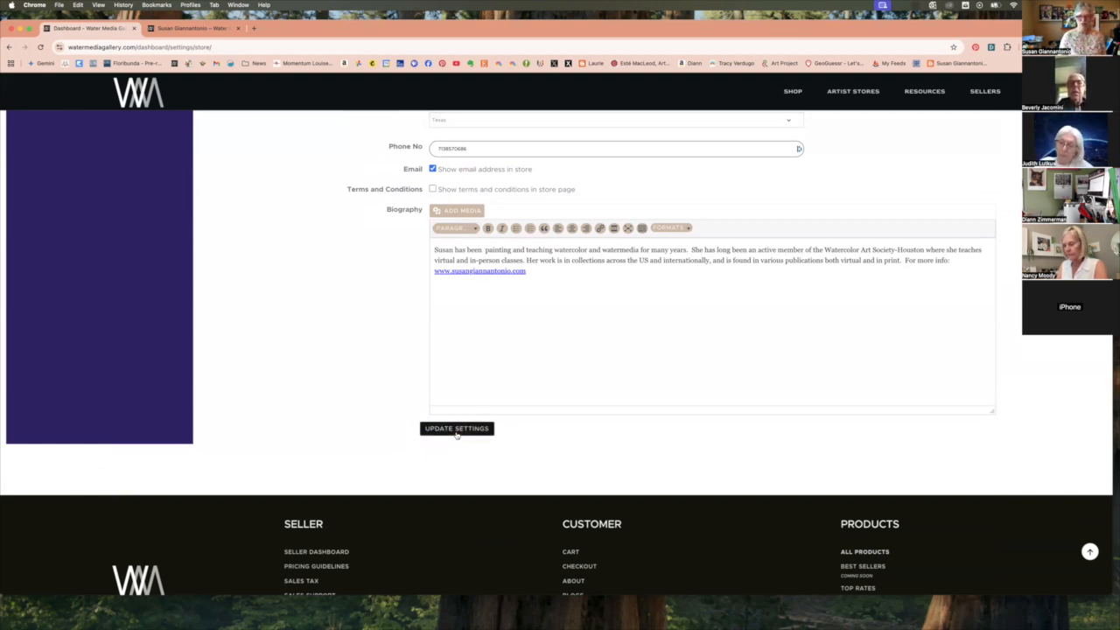
left_click(455, 428)
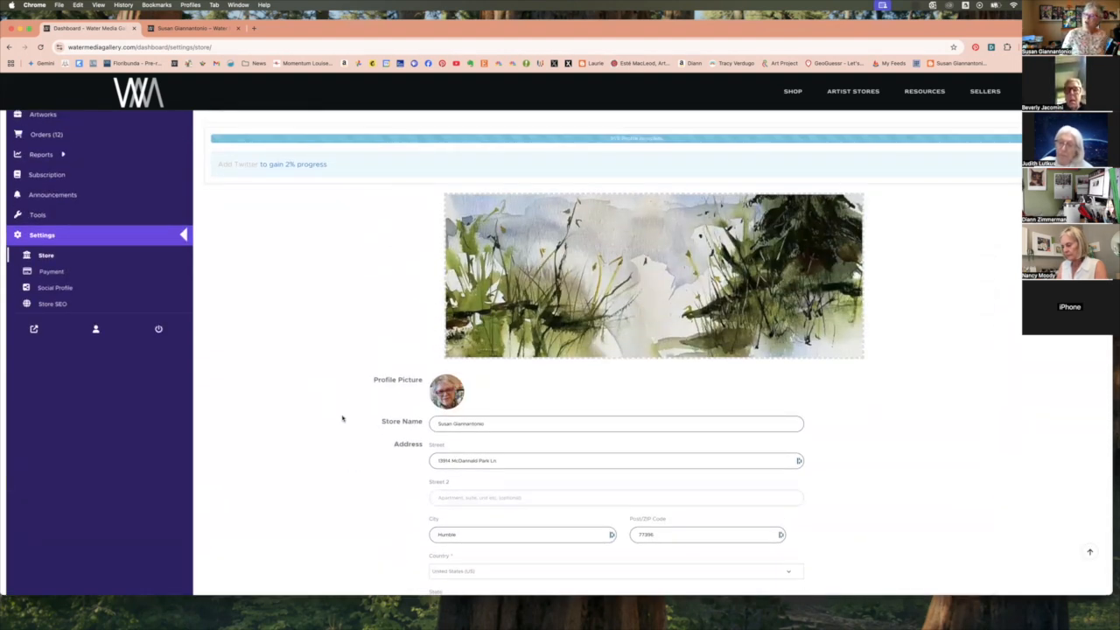
scroll(473, 525, "down", 3)
scroll(473, 528, "down", 1)
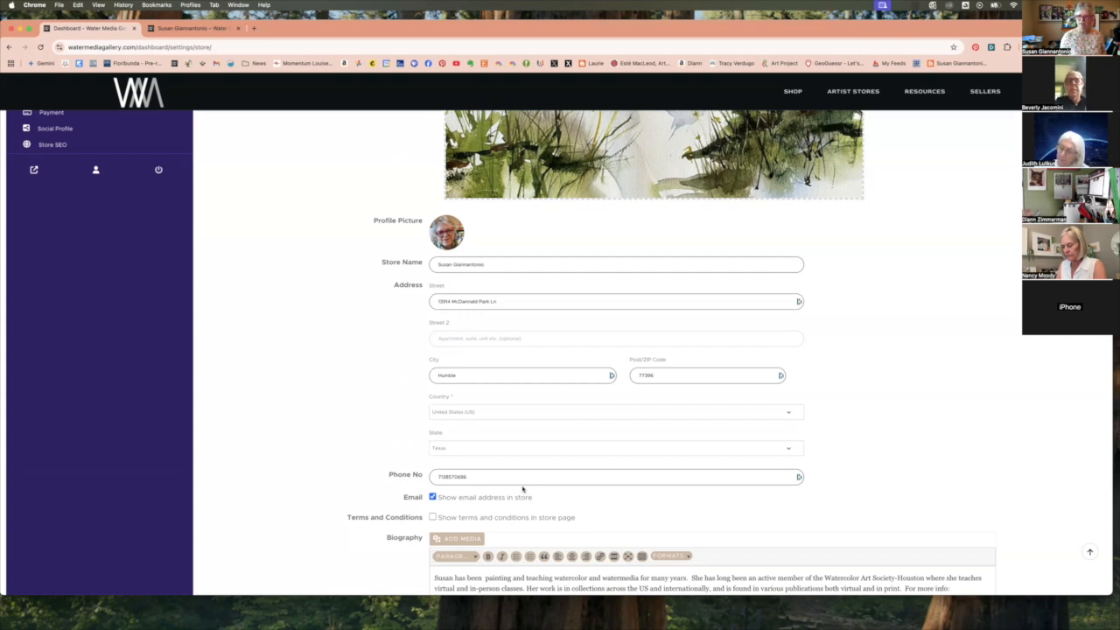
Reload the store settings page and review its banner, profile picture, contact fields and biography.
scroll(233, 395, "up", 4)
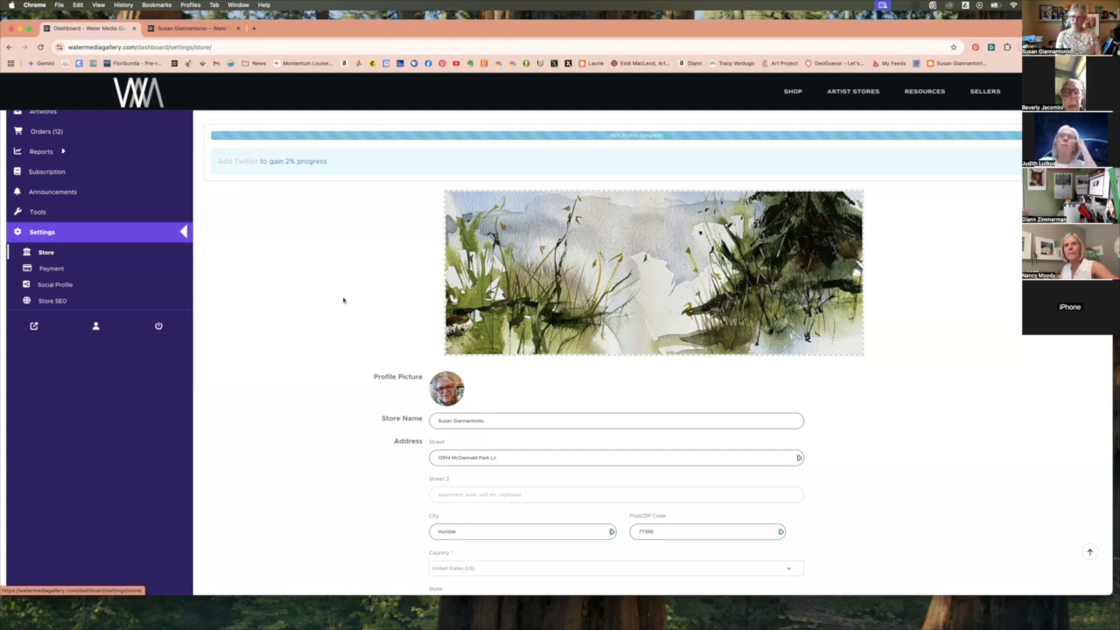
left_click(49, 253)
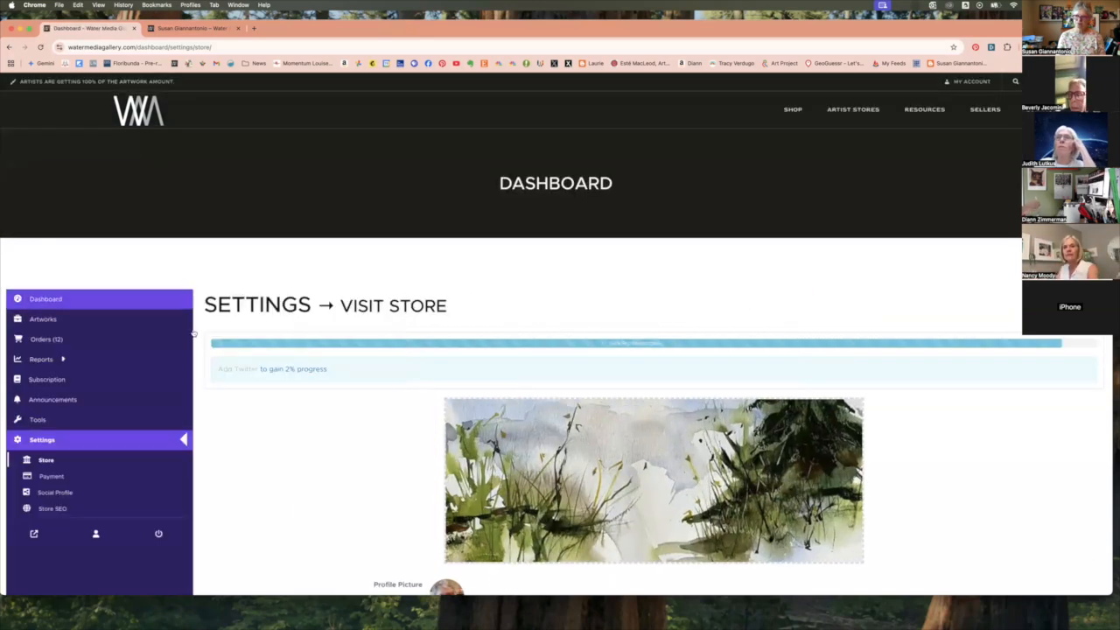
scroll(289, 421, "down", 10)
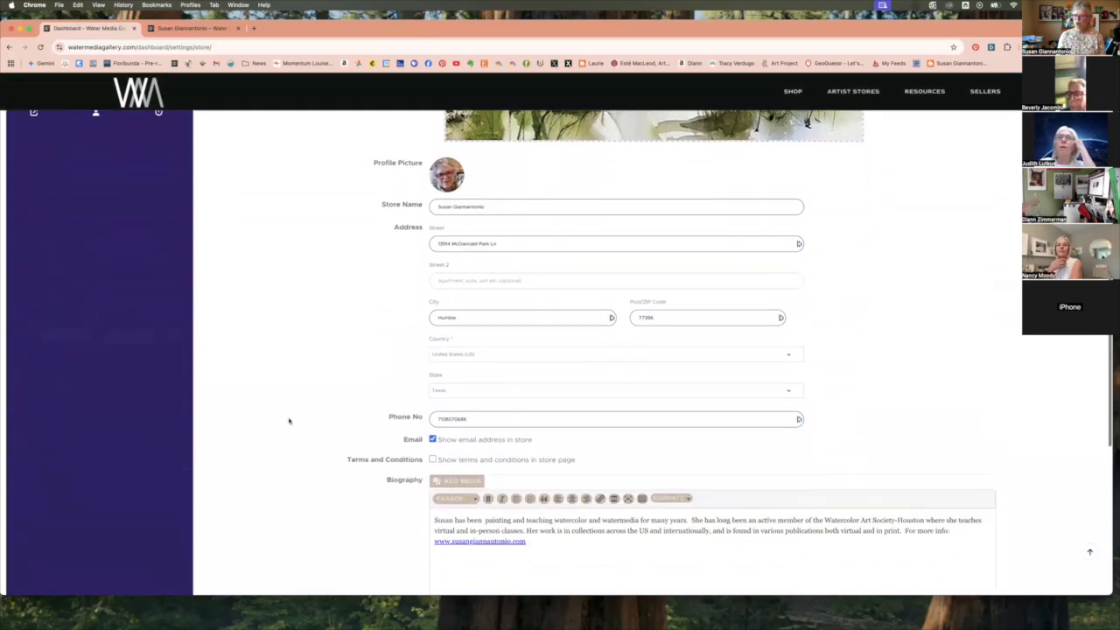
scroll(289, 421, "up", 10)
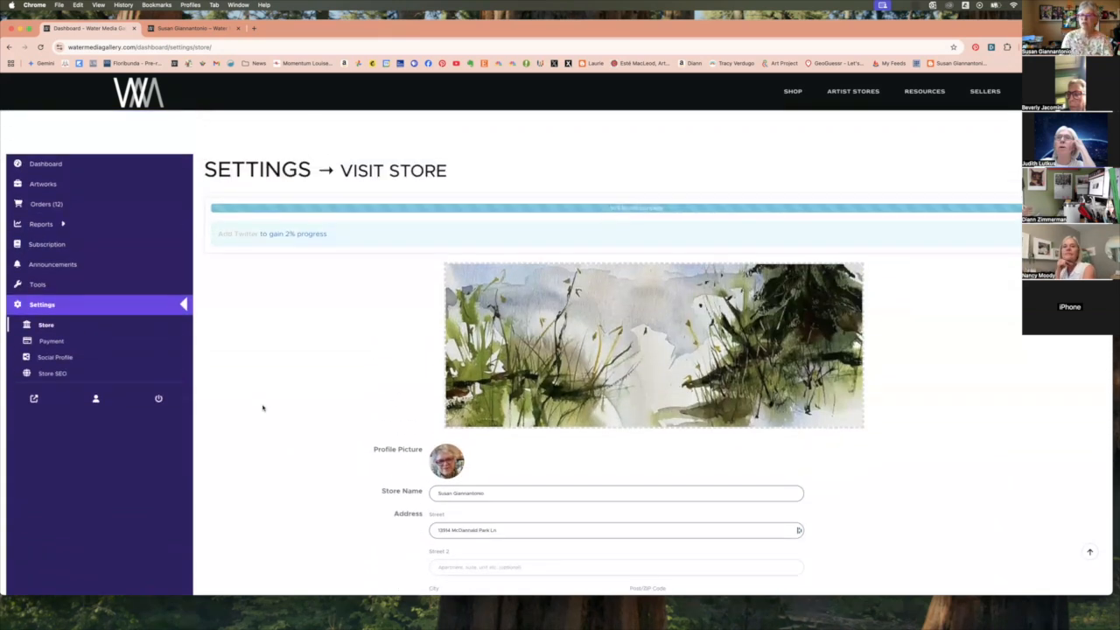
Open the payment settings and review the PayPal Marketplace and Stripe methods and the option for adding a payment method.
left_click(52, 341)
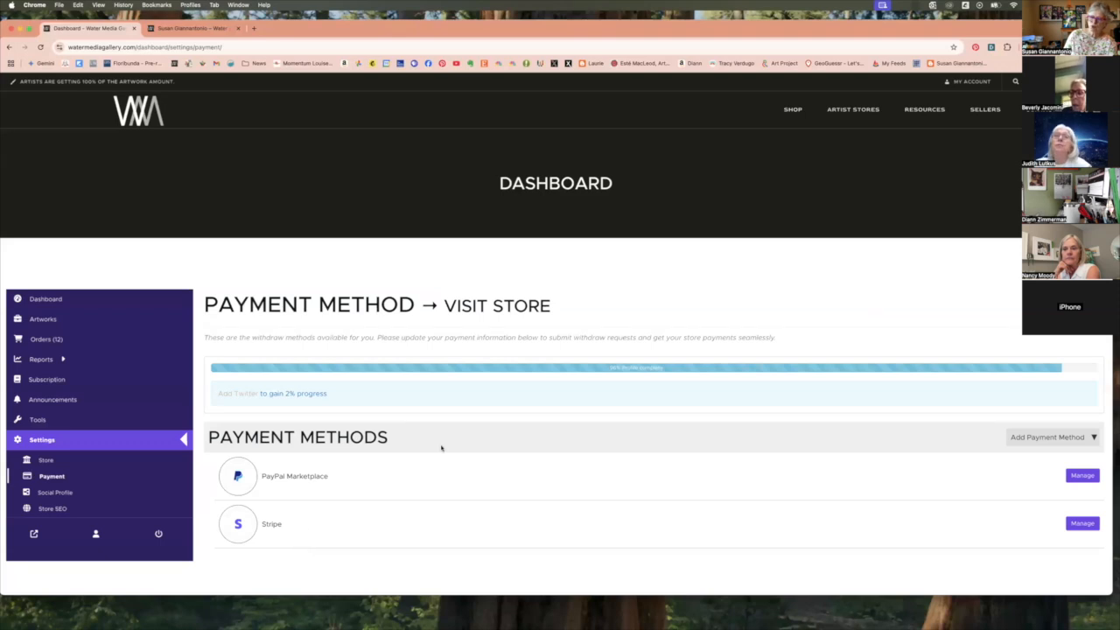
scroll(709, 408, "down", 3)
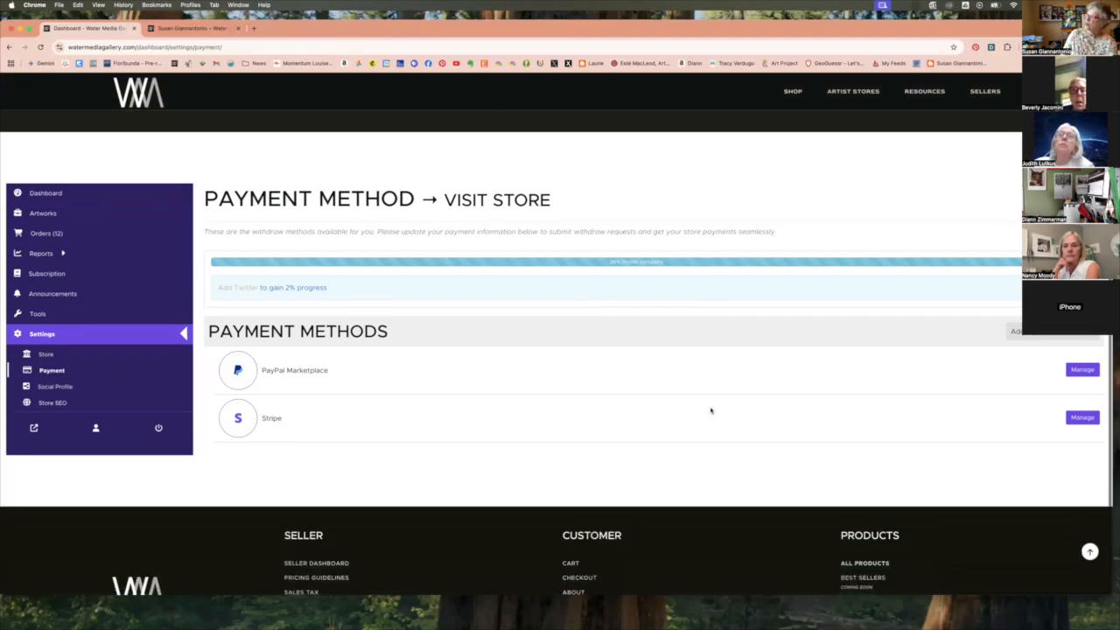
left_click(1017, 331)
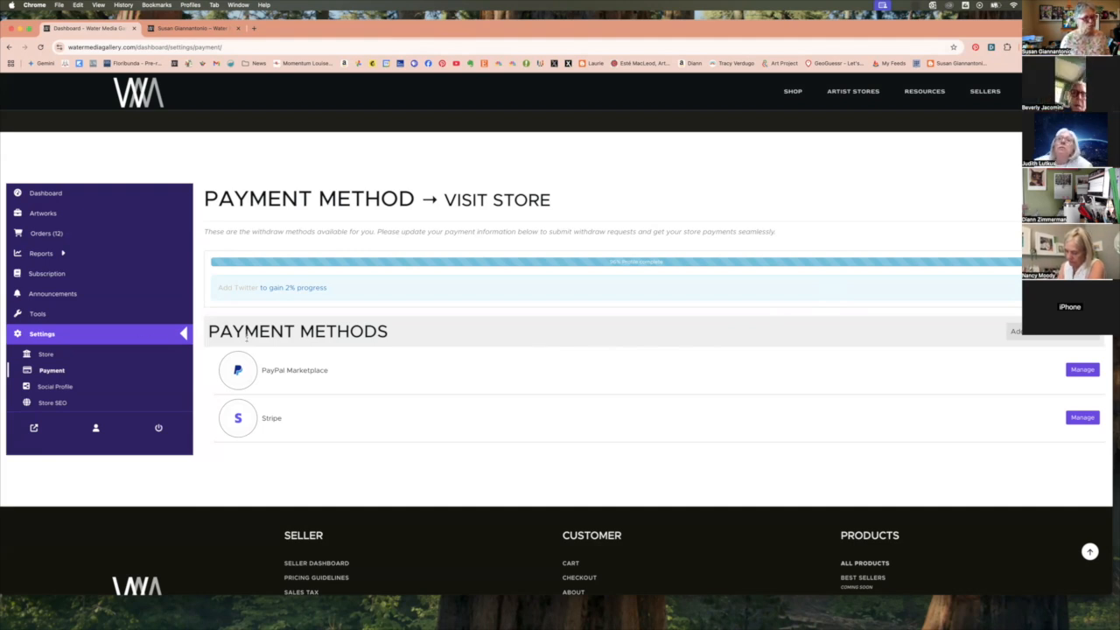
left_click(1045, 337)
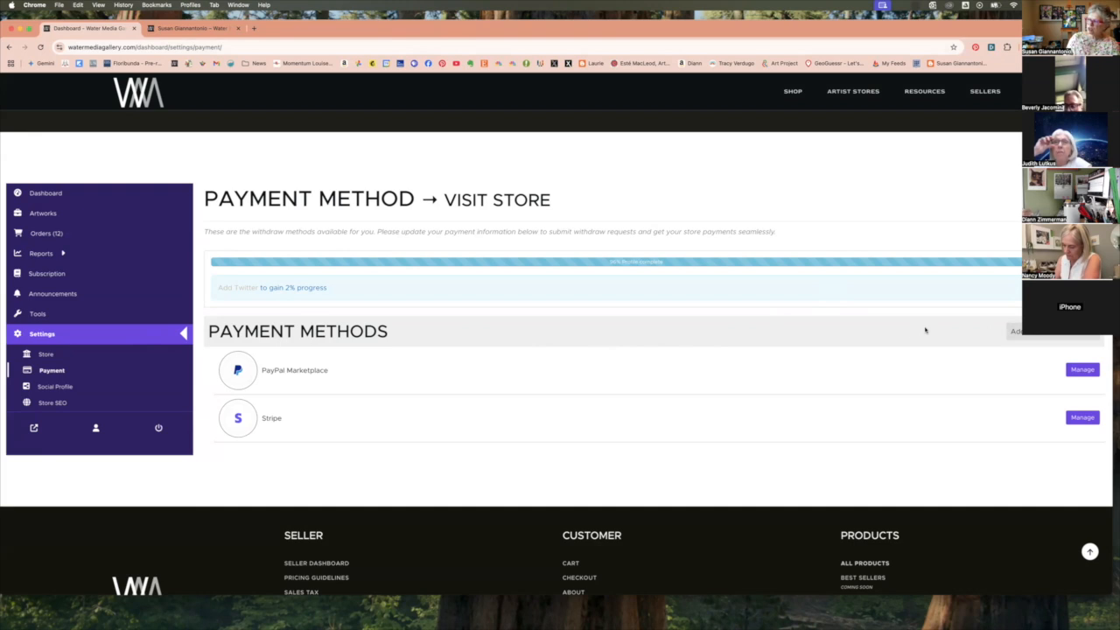
mouse_move(1010, 330)
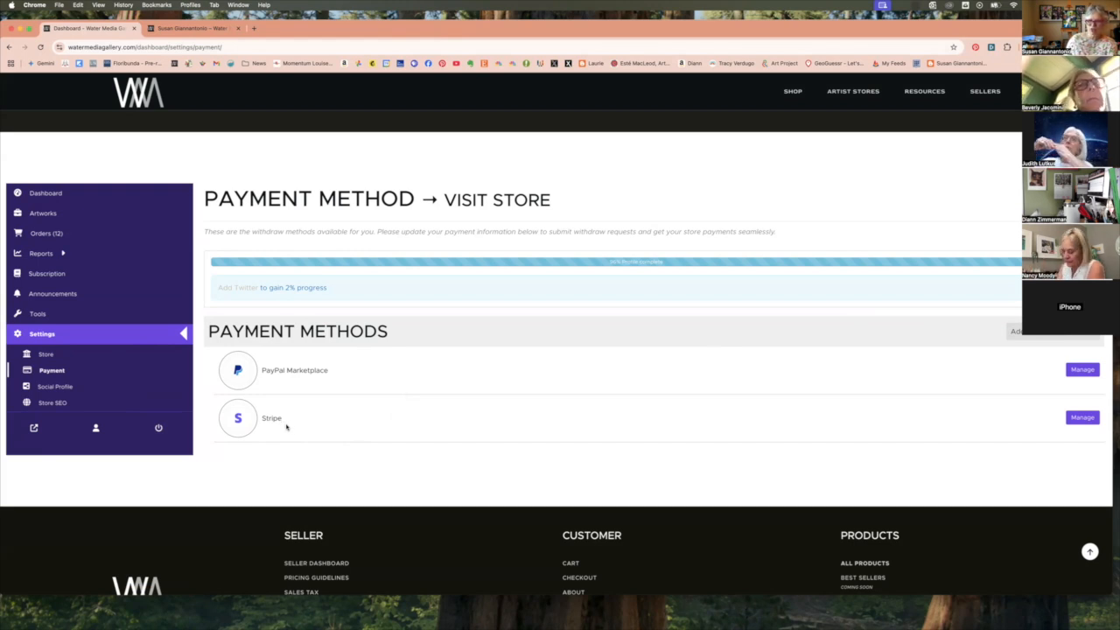
left_click(1034, 333)
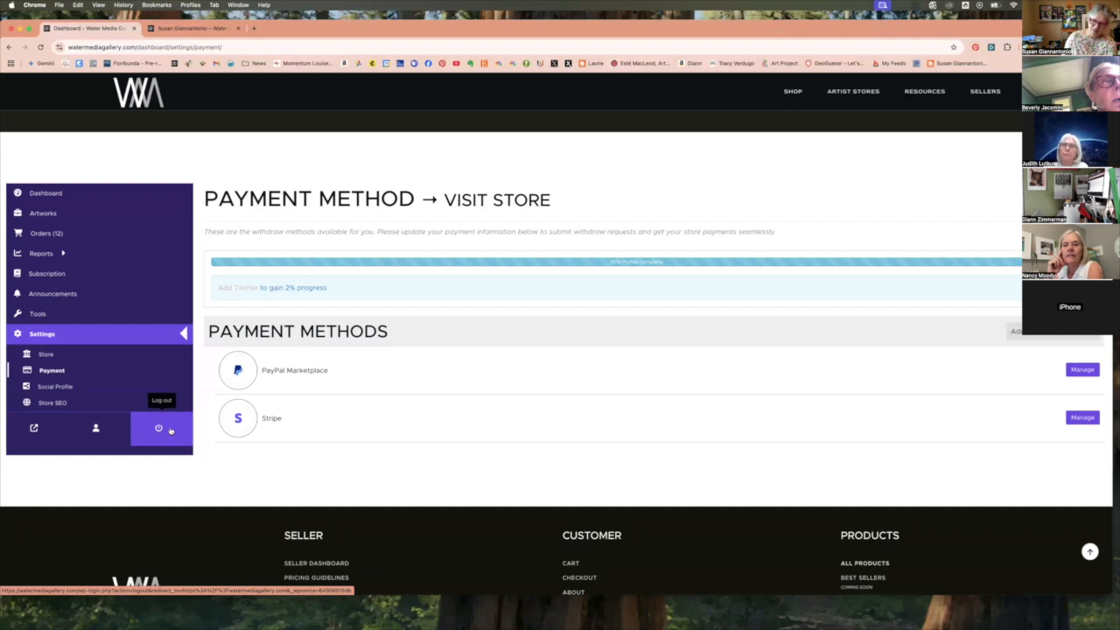
Review the seller's Artworks list, view the blank form for adding a new product, and return to the list.
left_click(53, 215)
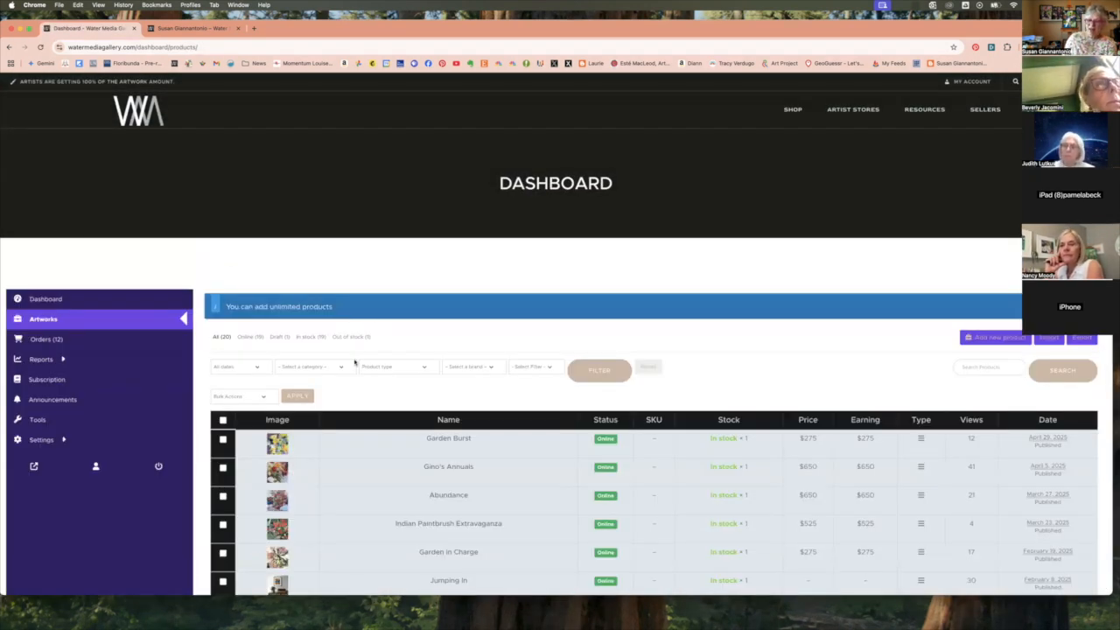
scroll(327, 449, "down", 5)
scroll(326, 449, "down", 3)
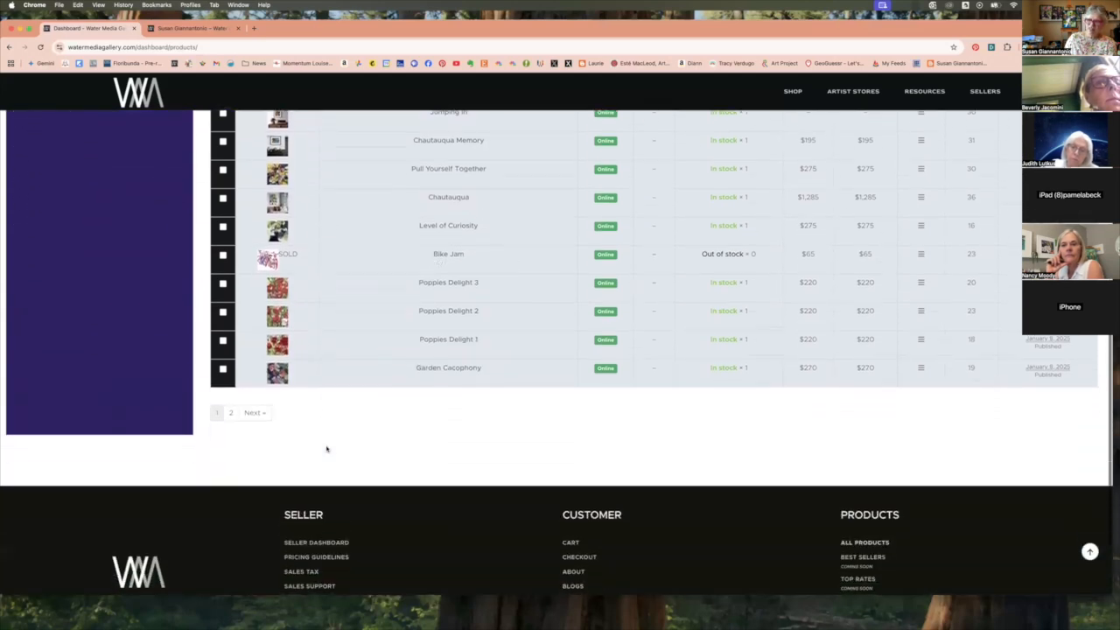
scroll(326, 449, "up", 8)
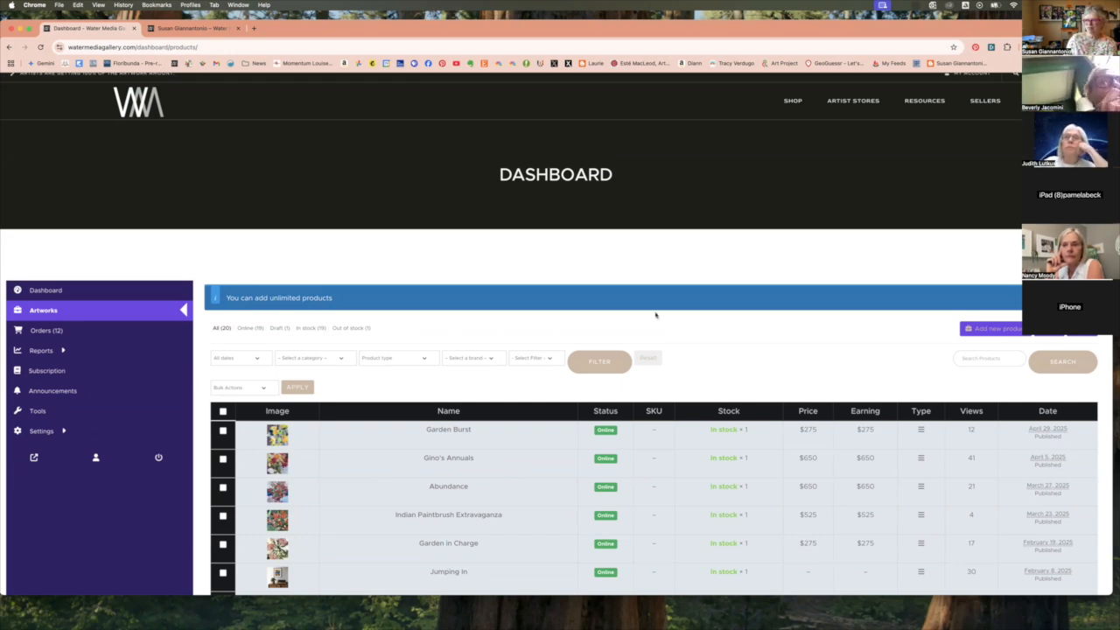
left_click(1005, 331)
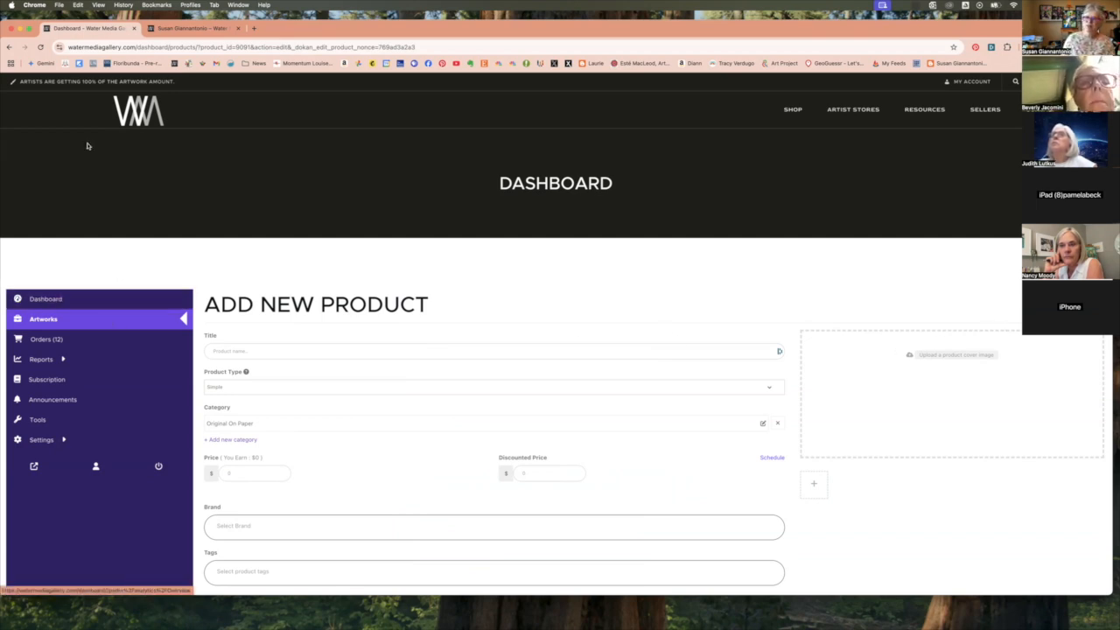
left_click(9, 46)
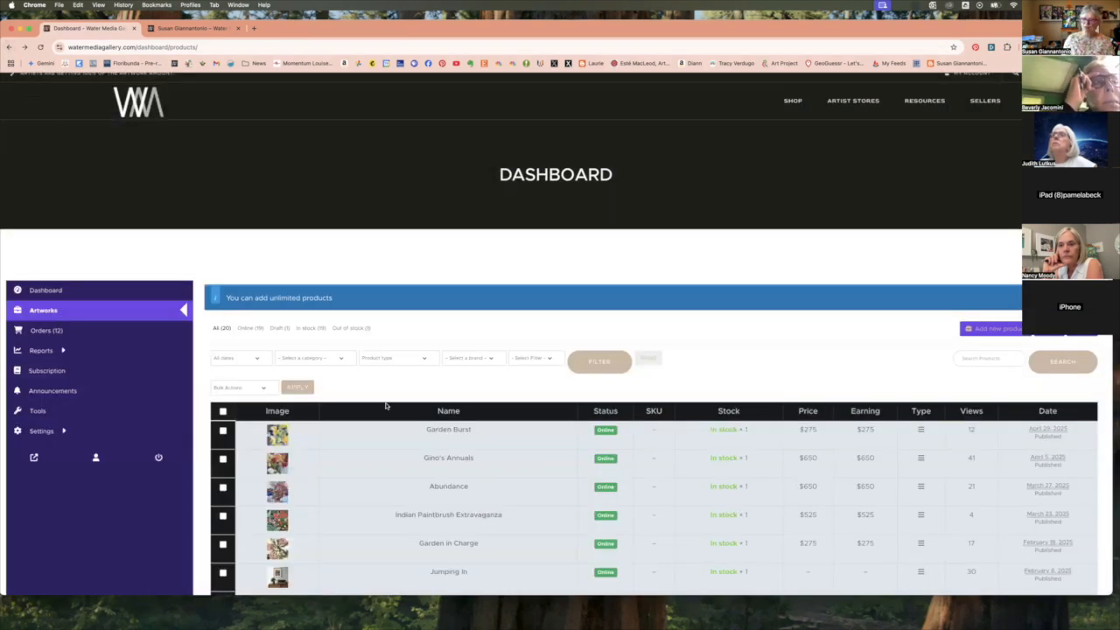
Open the Garden Burst artwork for editing and copy its permalink.
mouse_move(327, 429)
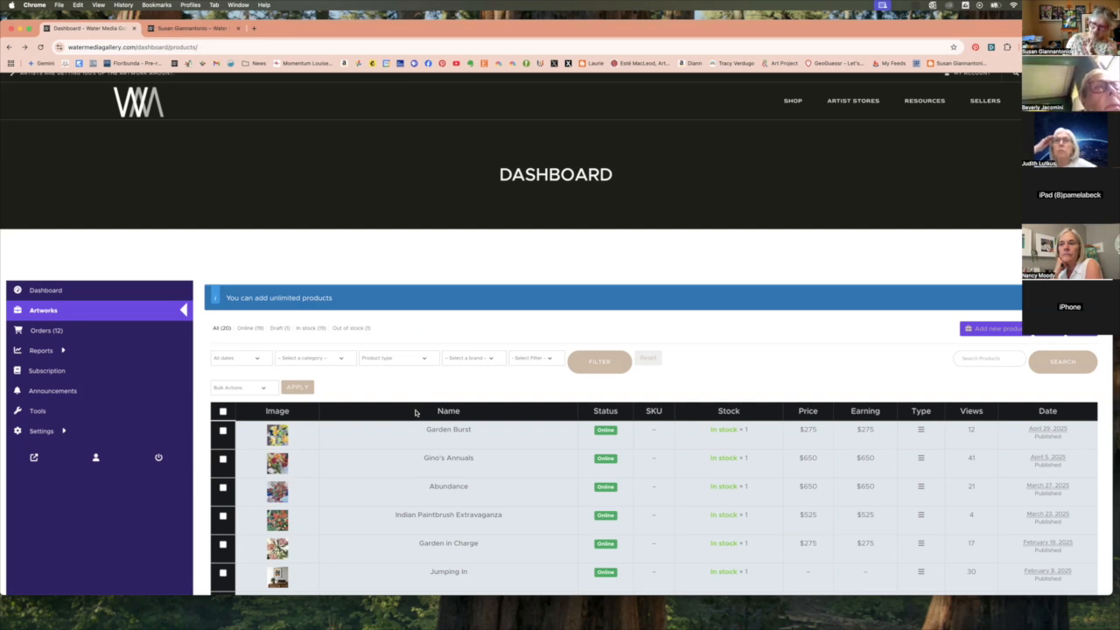
mouse_move(411, 440)
left_click(384, 438)
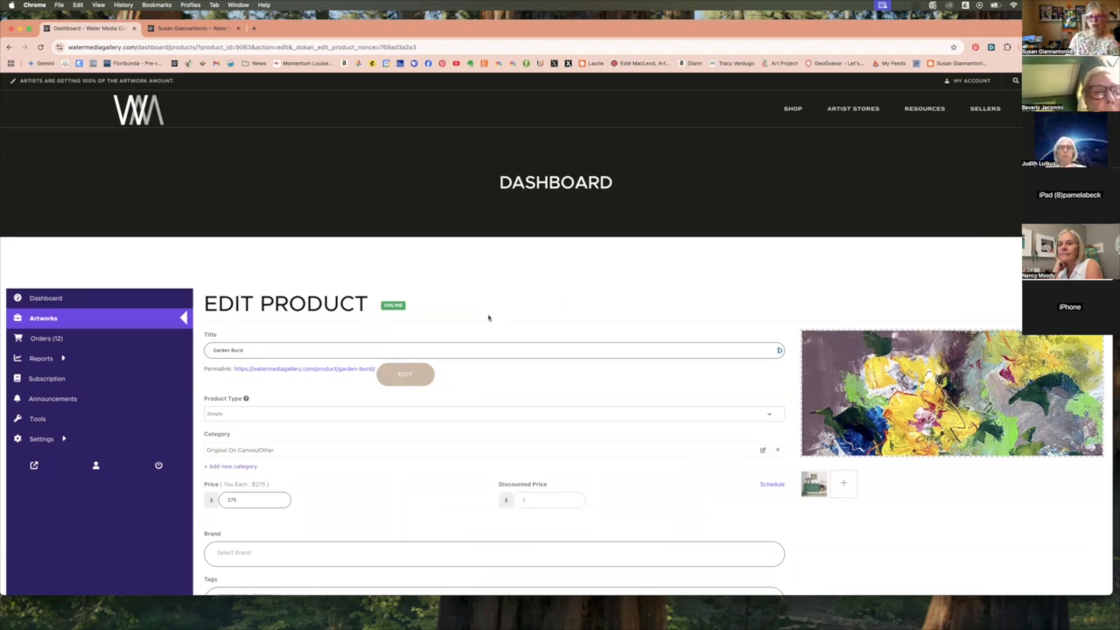
scroll(490, 317, "down", 1)
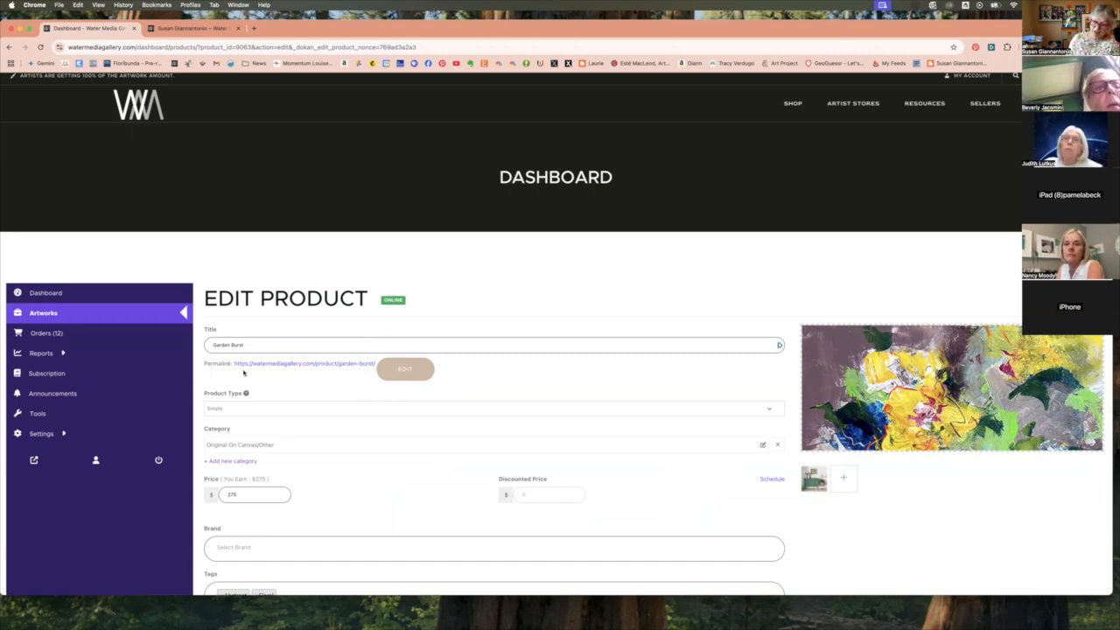
right_click(310, 365)
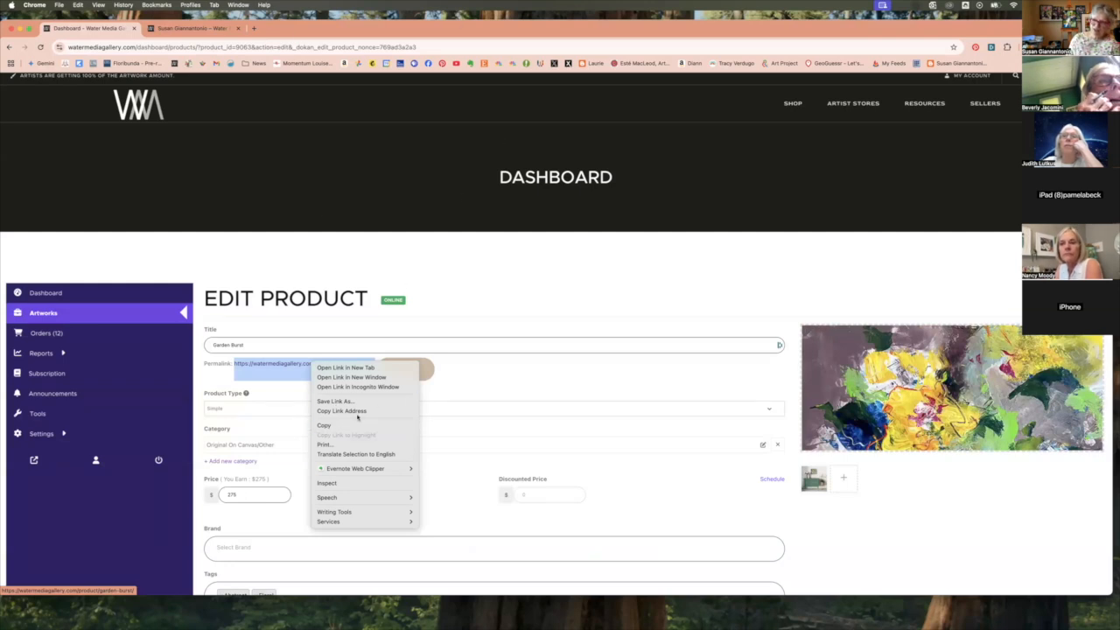
right_click(301, 375)
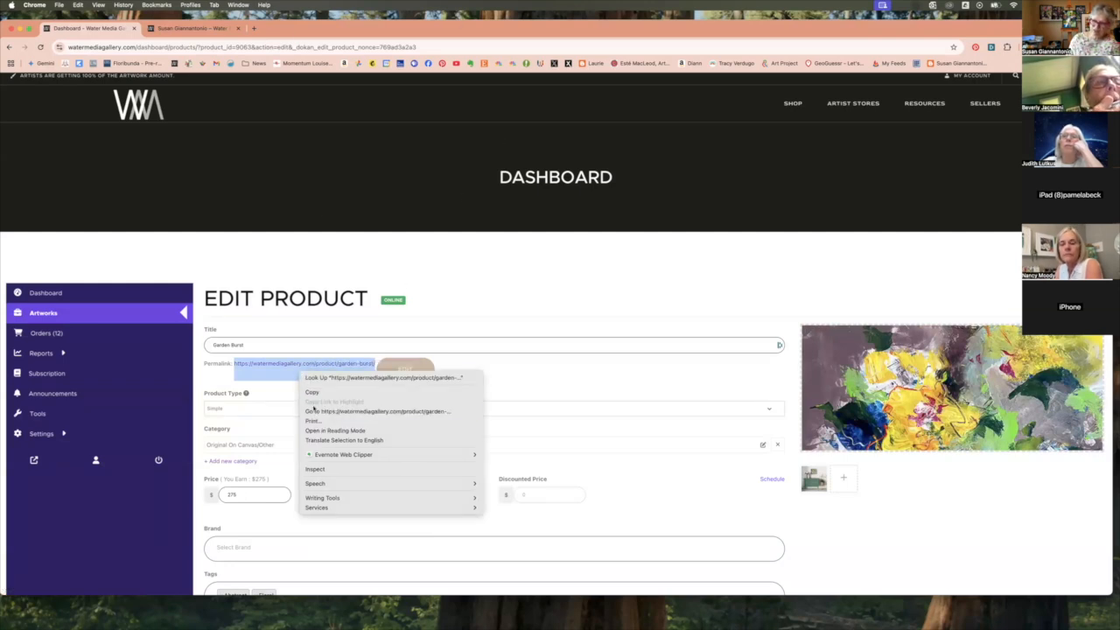
left_click(322, 396)
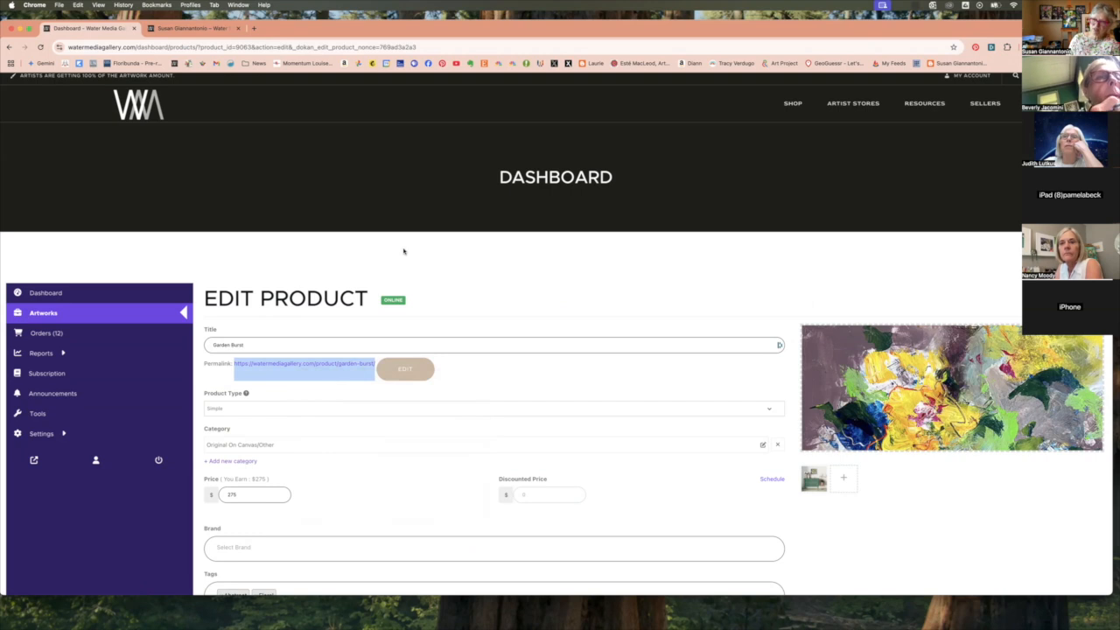
Open Facebook in a new browser tab and start a new post.
left_click(255, 28)
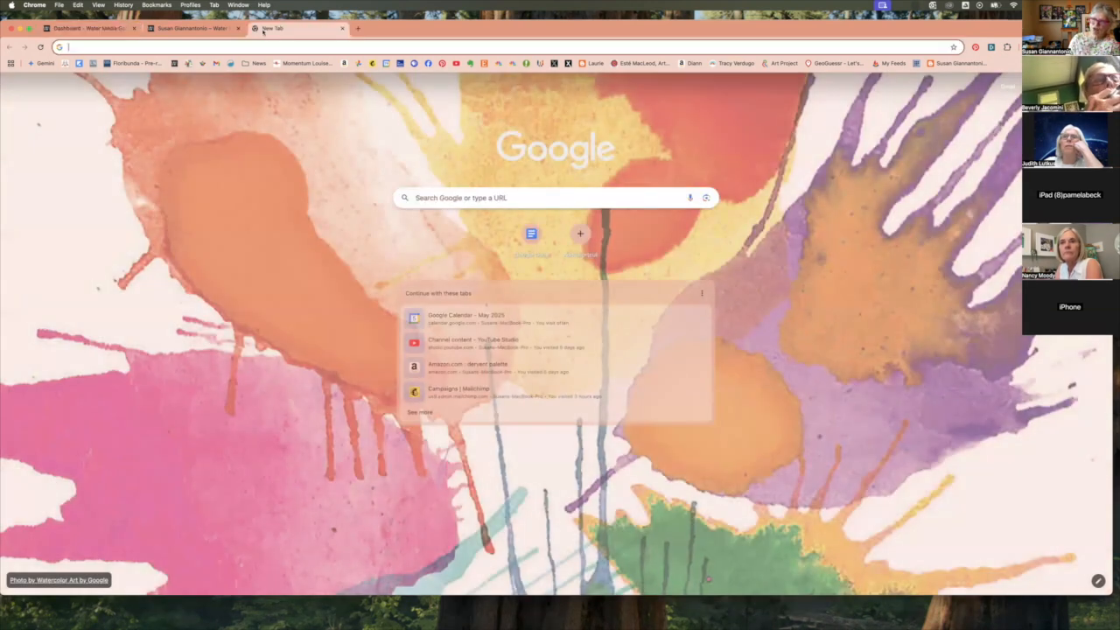
left_click(428, 64)
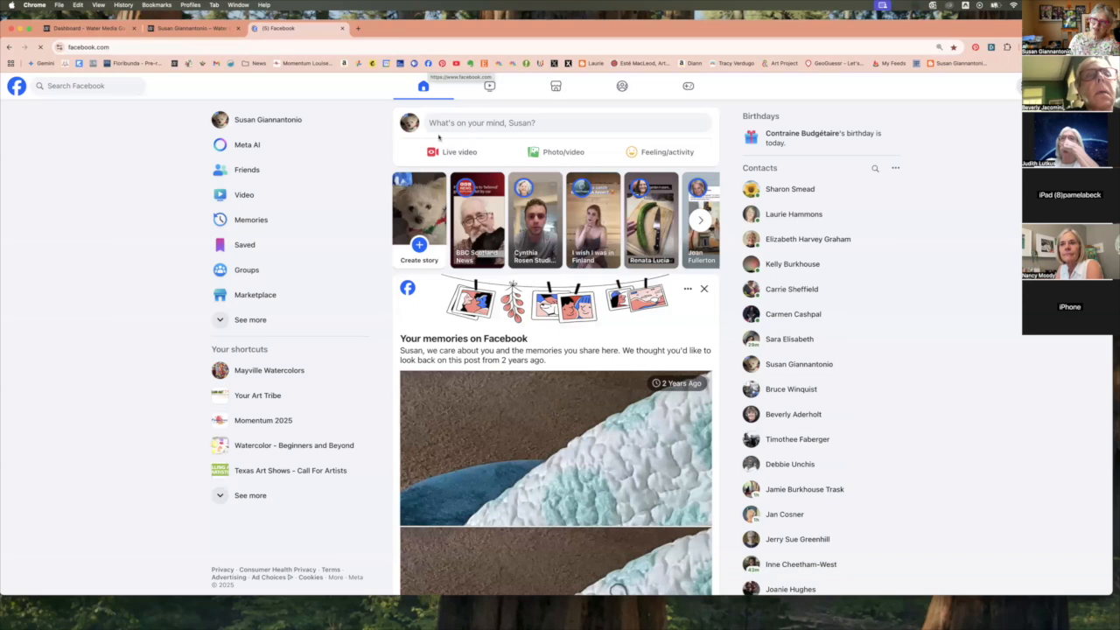
right_click(460, 125)
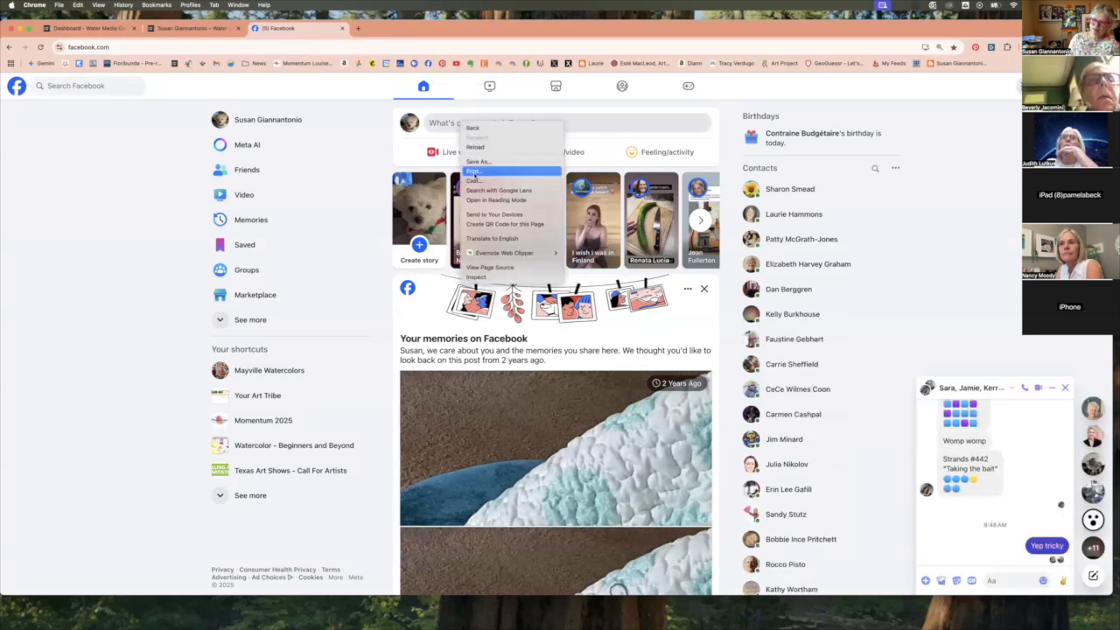
left_click(446, 125)
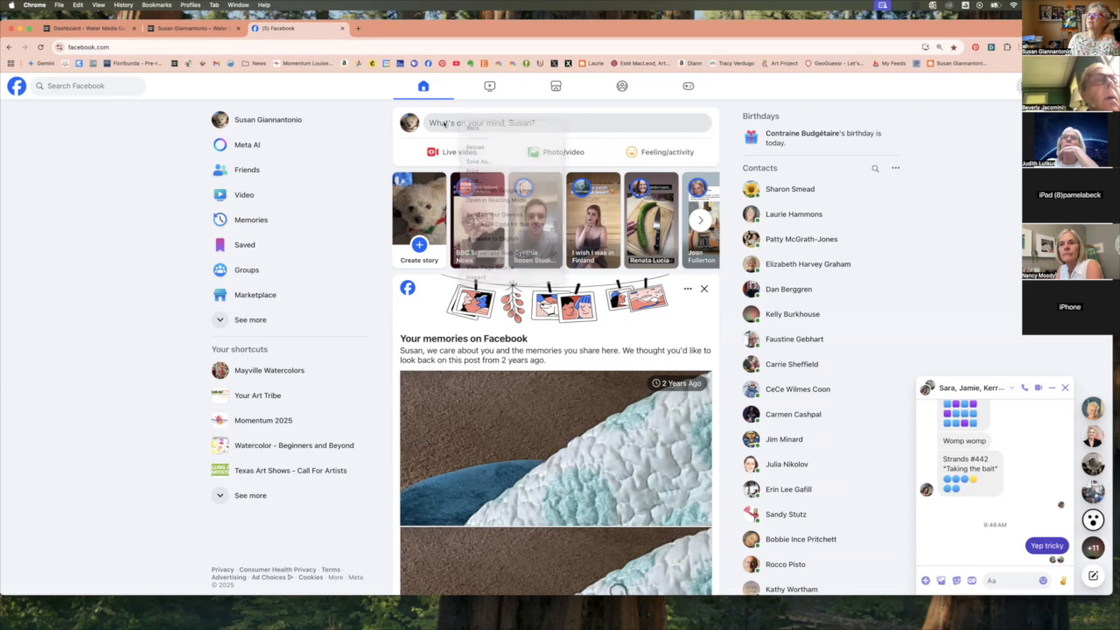
right_click(450, 124)
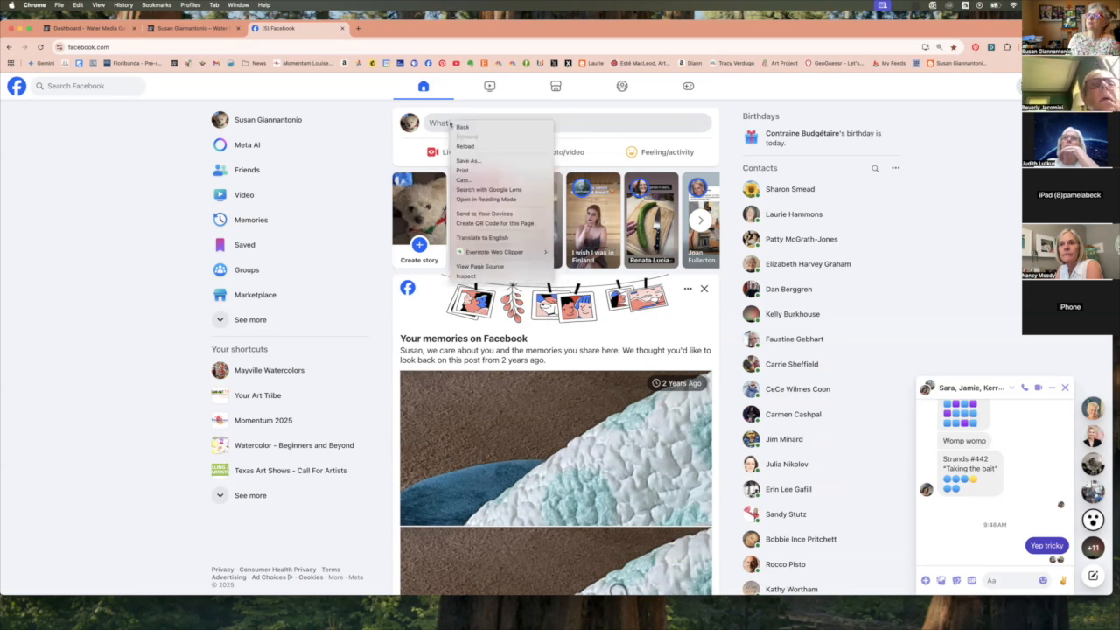
left_click(449, 124)
left_click(450, 125)
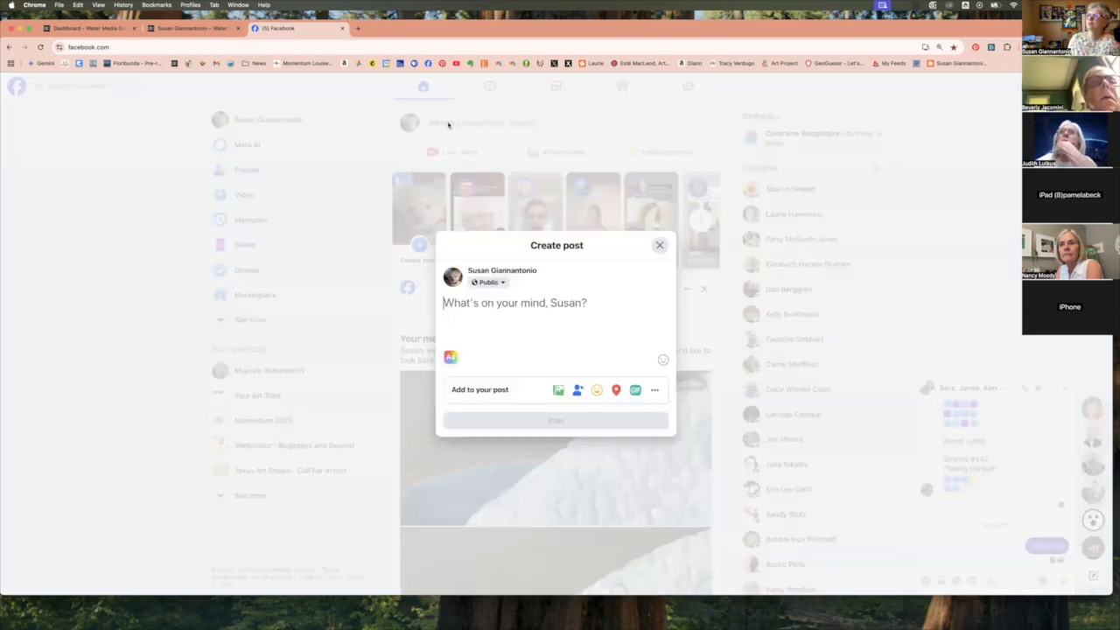
Paste the copied Garden Burst permalink into the text of the Facebook post.
right_click(481, 314)
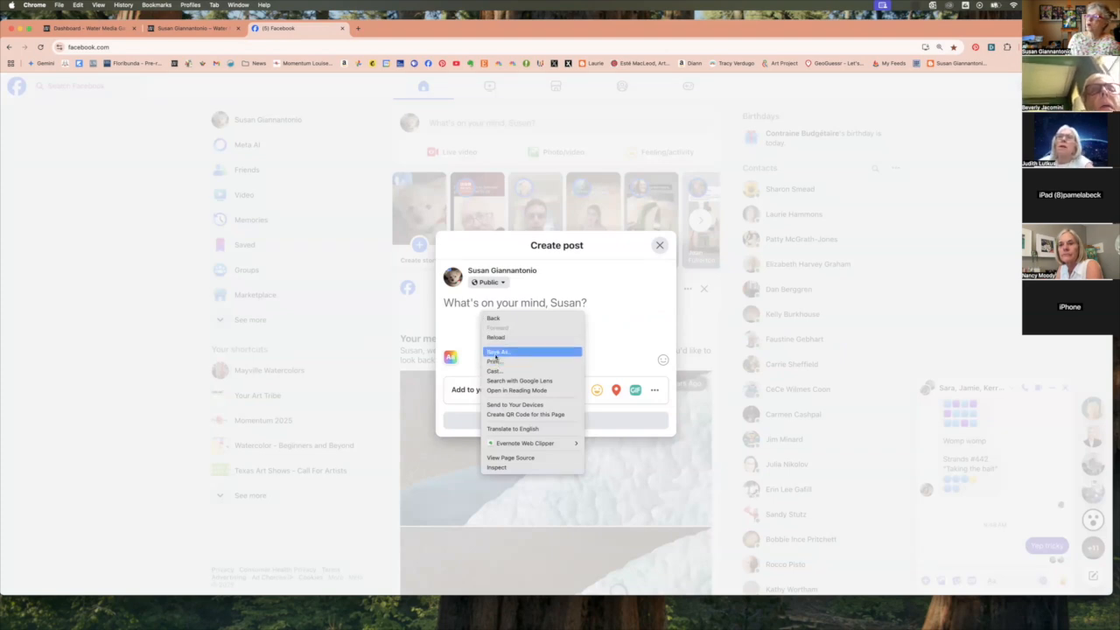
left_click(464, 306)
right_click(464, 304)
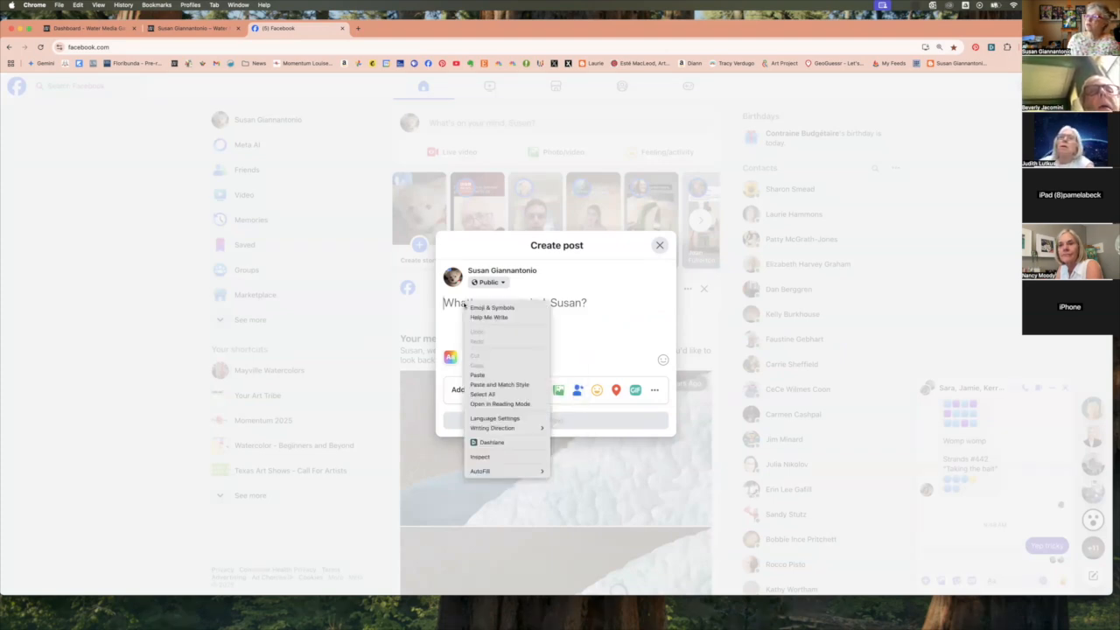
left_click(477, 374)
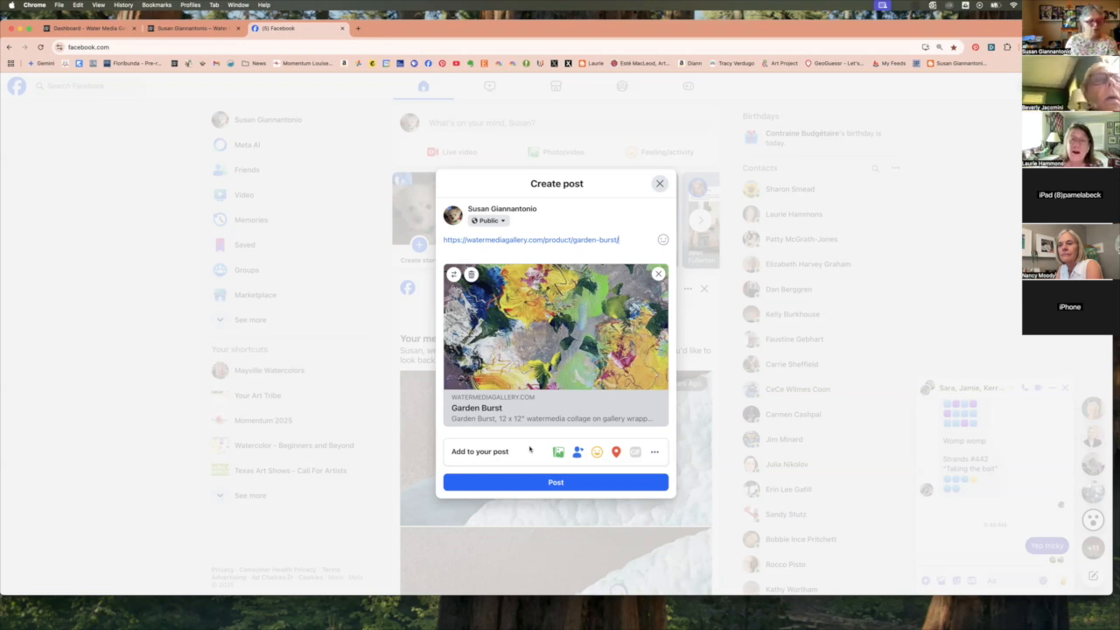
Revisit the public store page, view Garden Burst's product type options in the dashboard, and return to the Facebook post draft.
left_click(164, 29)
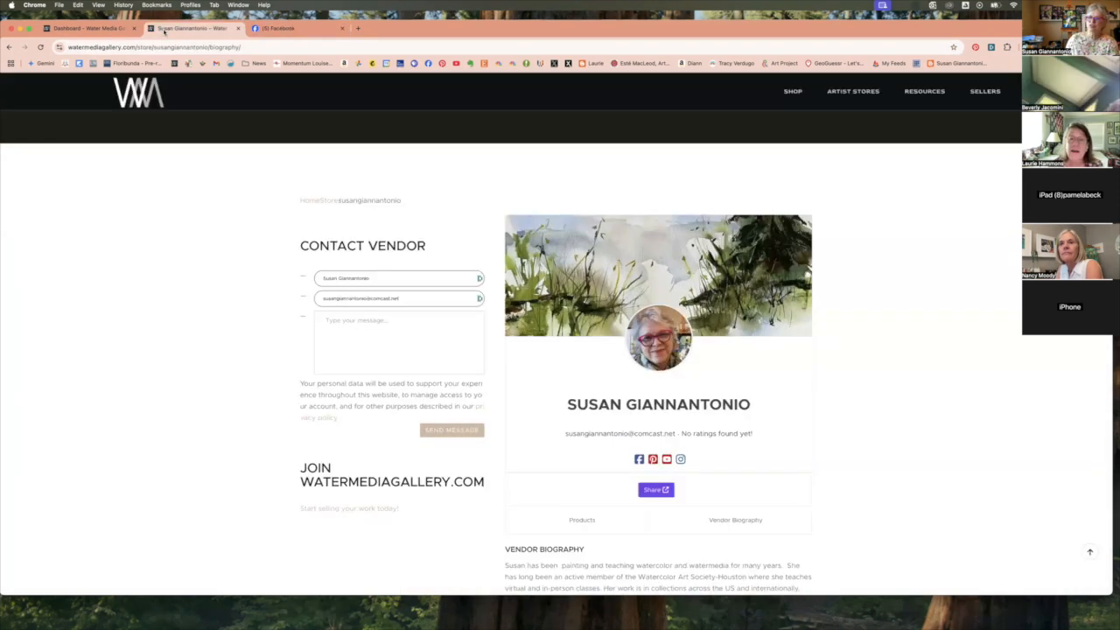
left_click(107, 29)
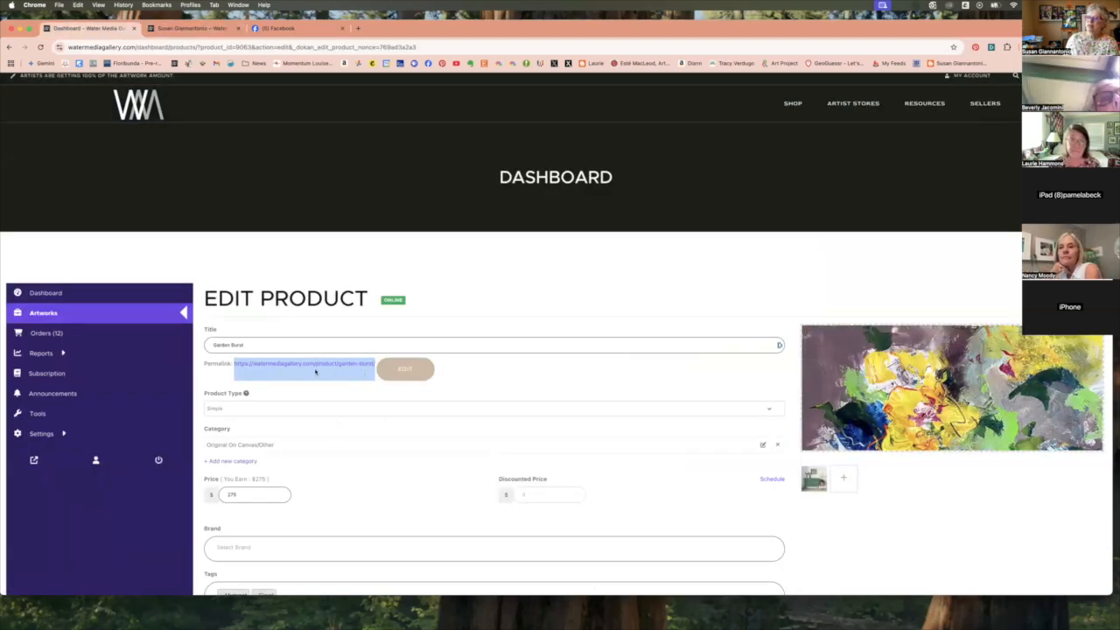
left_click(234, 409)
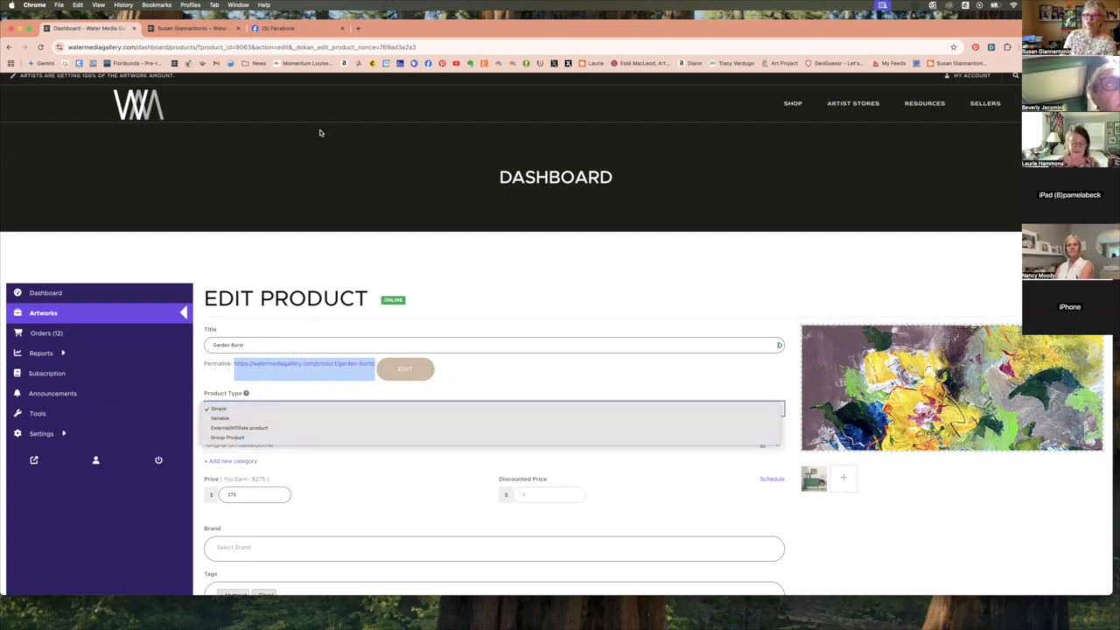
left_click(300, 31)
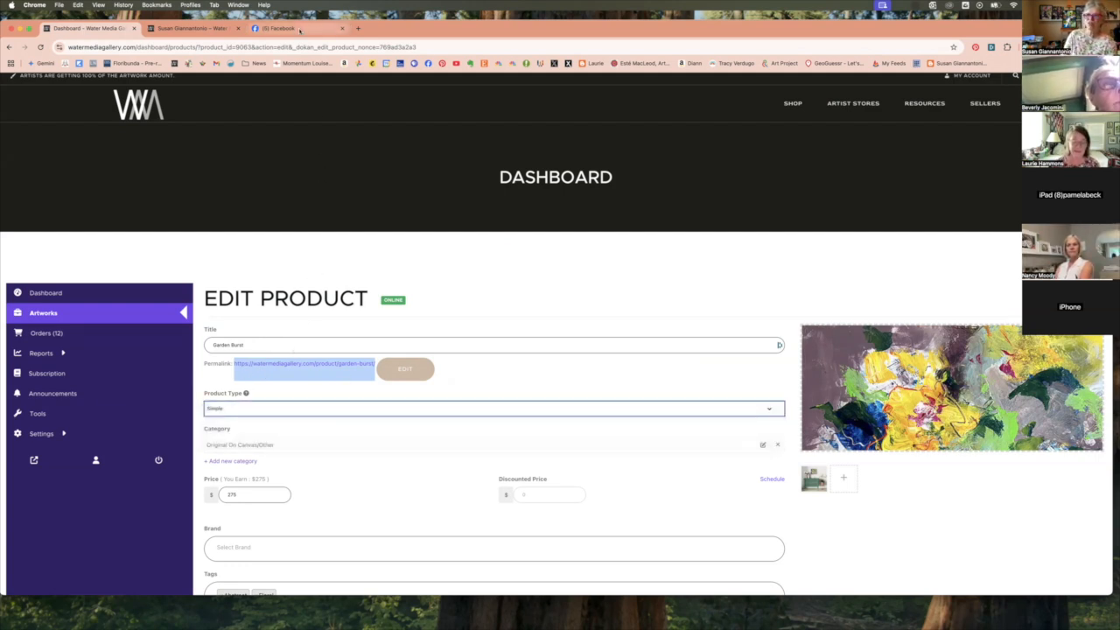
left_click(299, 31)
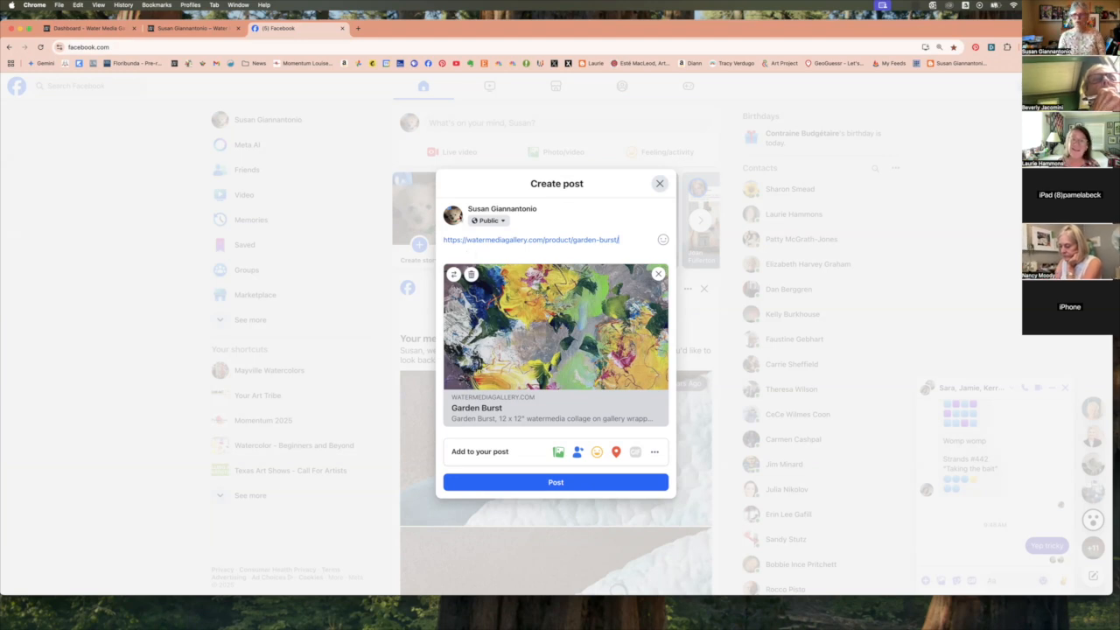
Return to the Garden Burst edit form and review its Product Type options, keeping Simple selected.
left_click(194, 29)
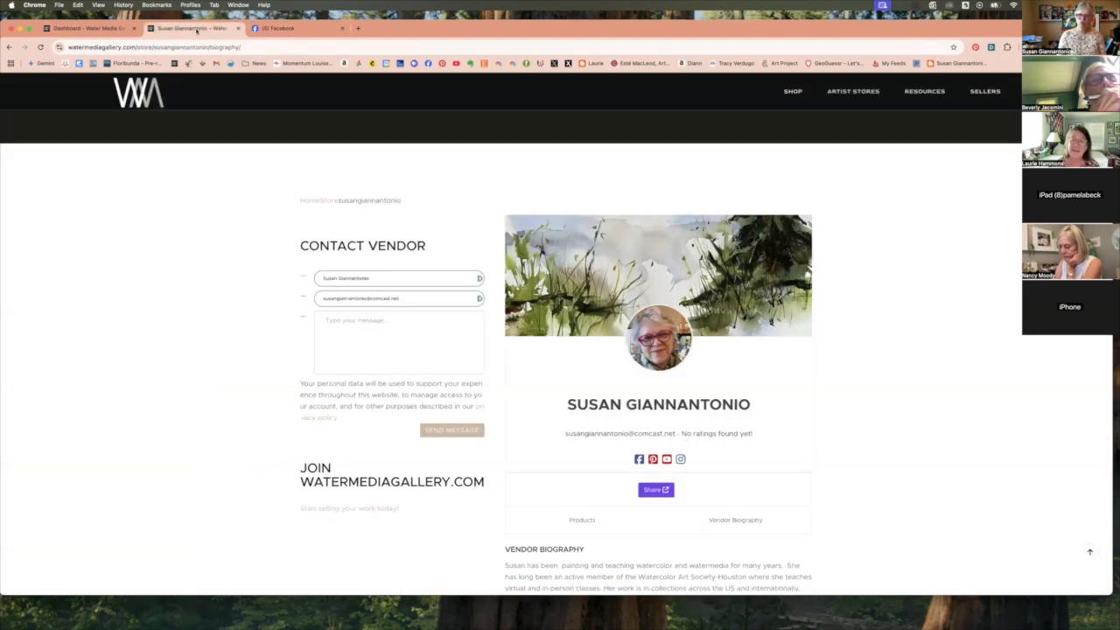
left_click(88, 28)
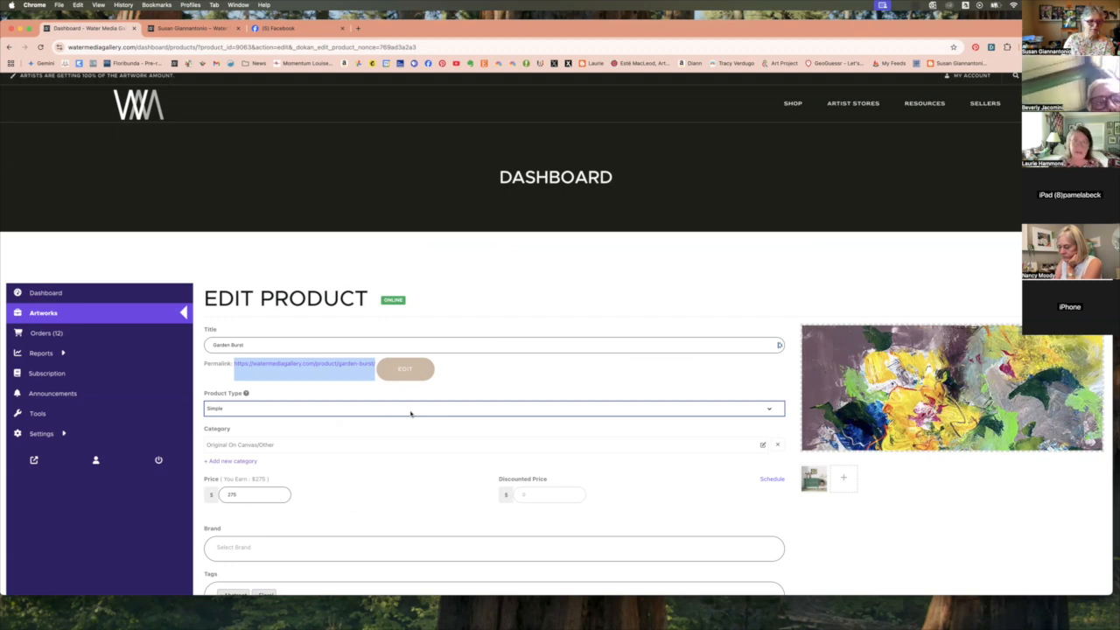
left_click(246, 412)
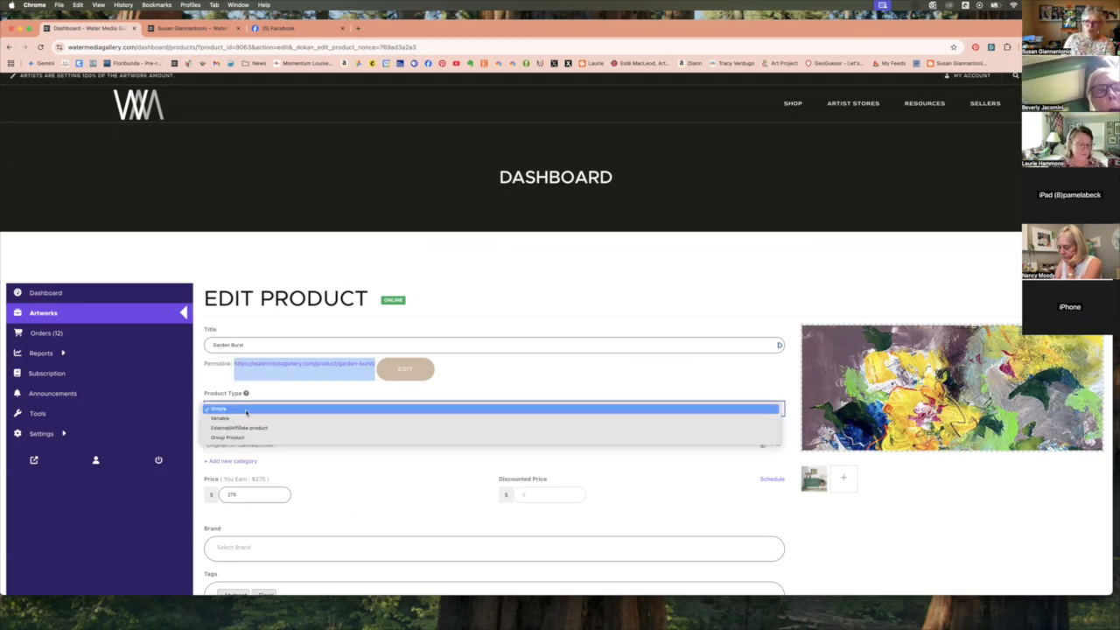
left_click(246, 412)
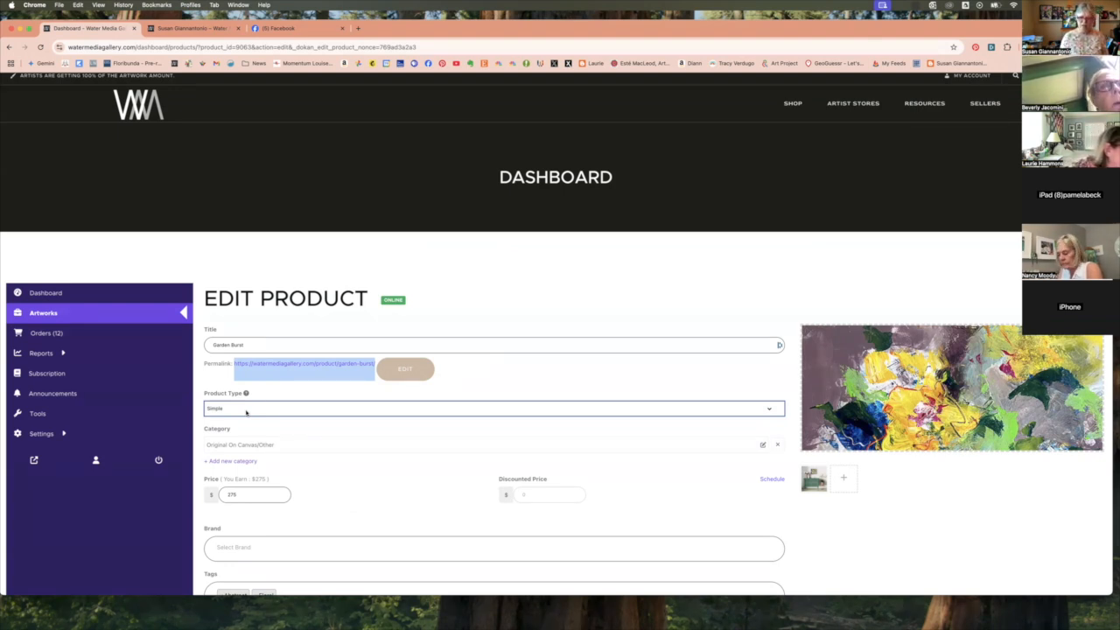
scroll(247, 409, "down", 1)
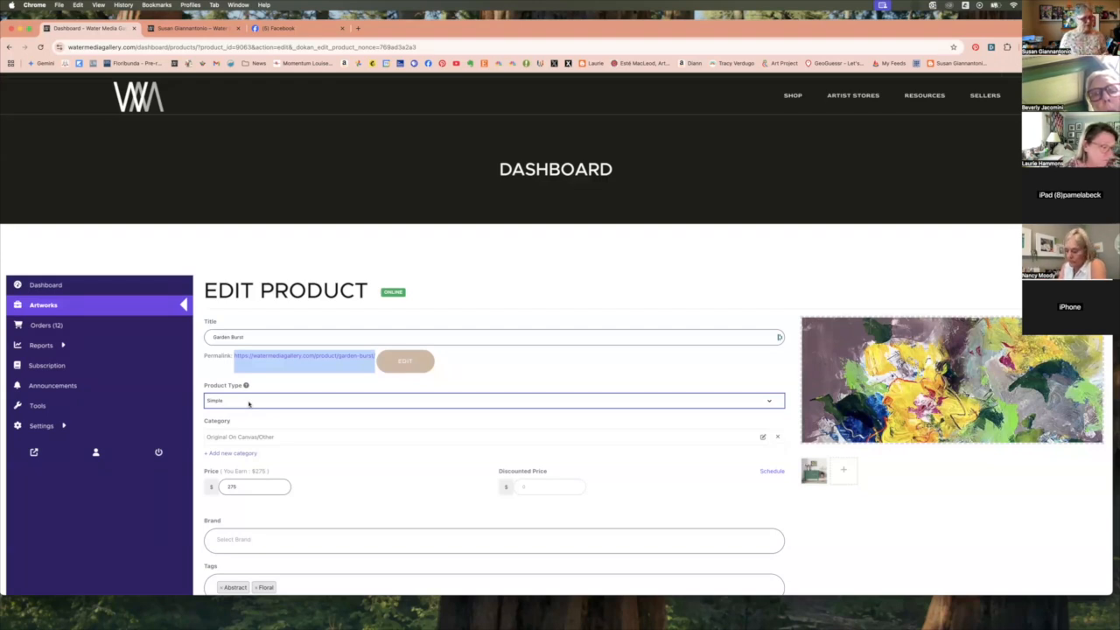
scroll(248, 403, "up", 1)
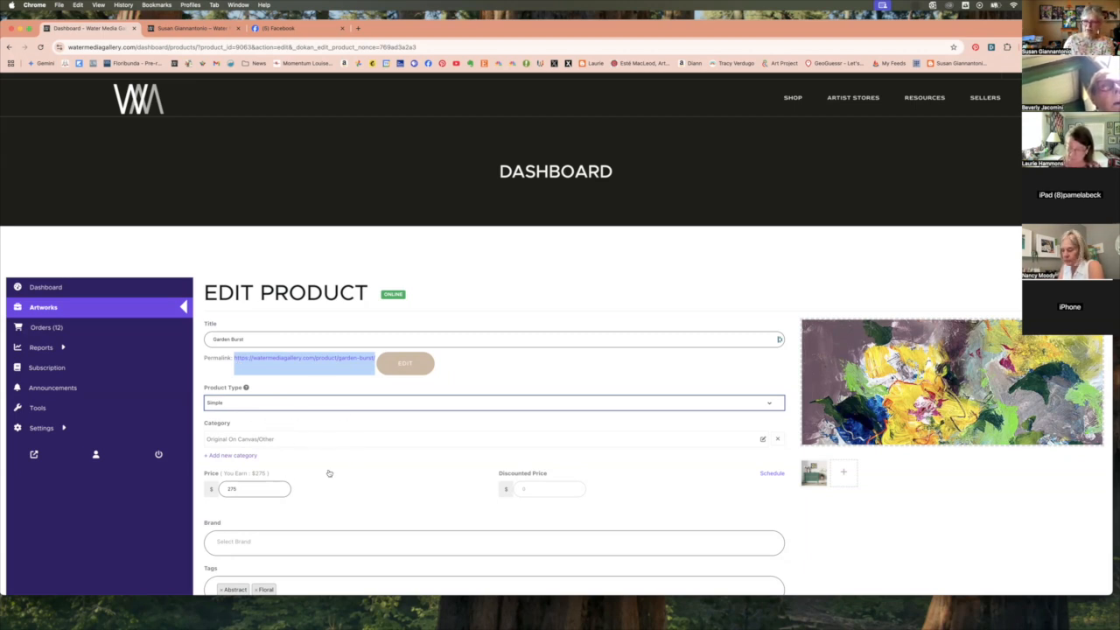
Review the available categories for Garden Burst and close the category chooser without changing the selection.
scroll(329, 473, "down", 1)
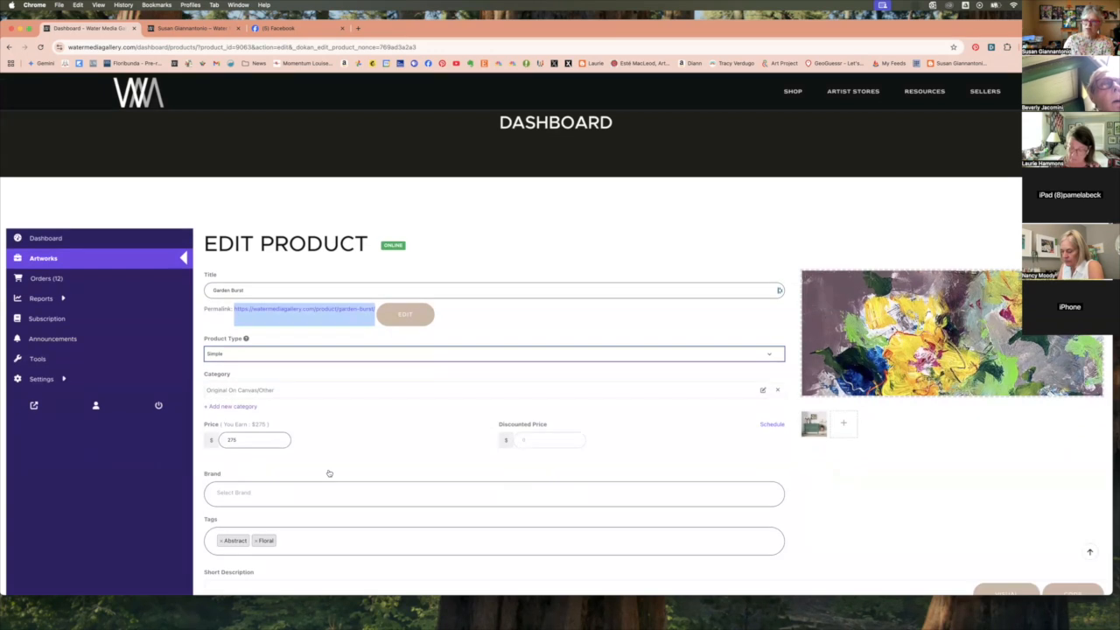
left_click(313, 393)
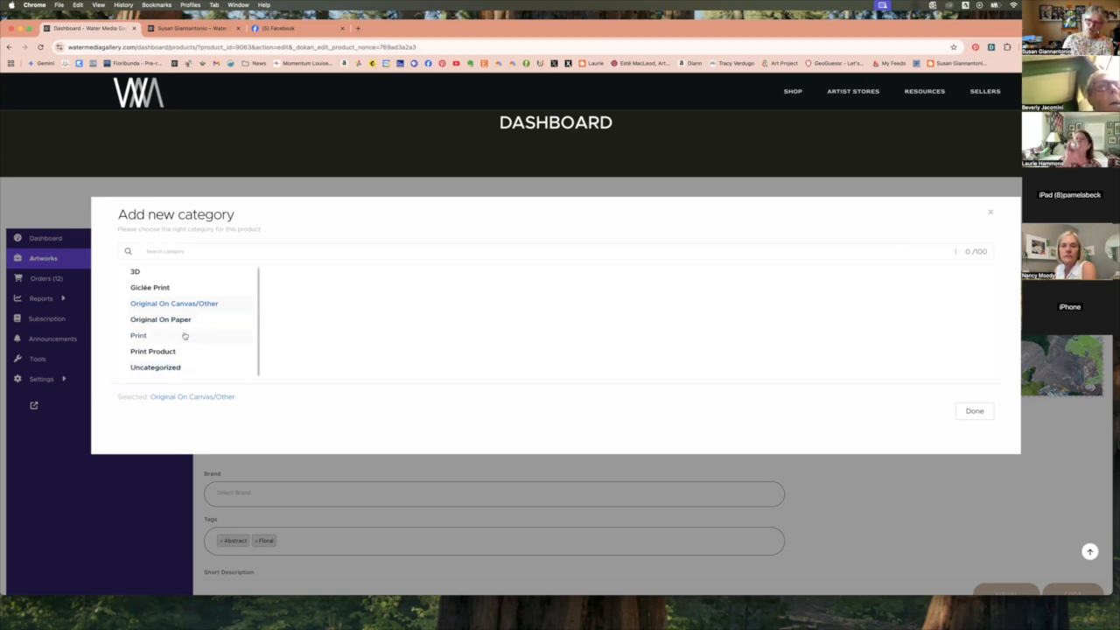
left_click(988, 214)
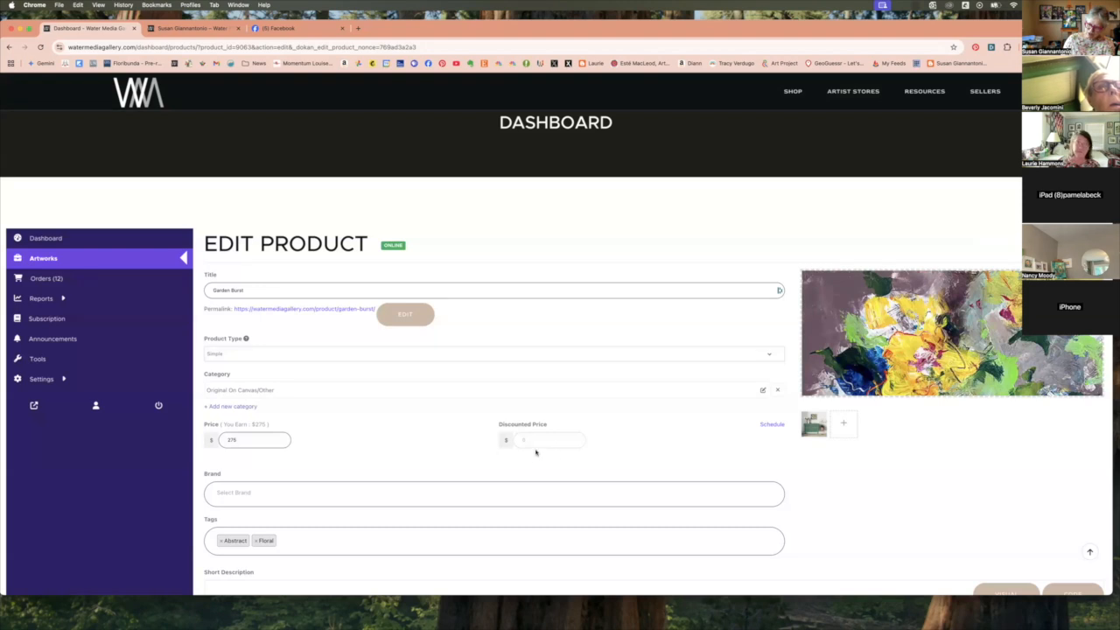
Browse the available tags for Garden Burst without adding any, and review its price and description fields.
scroll(421, 444, "down", 4)
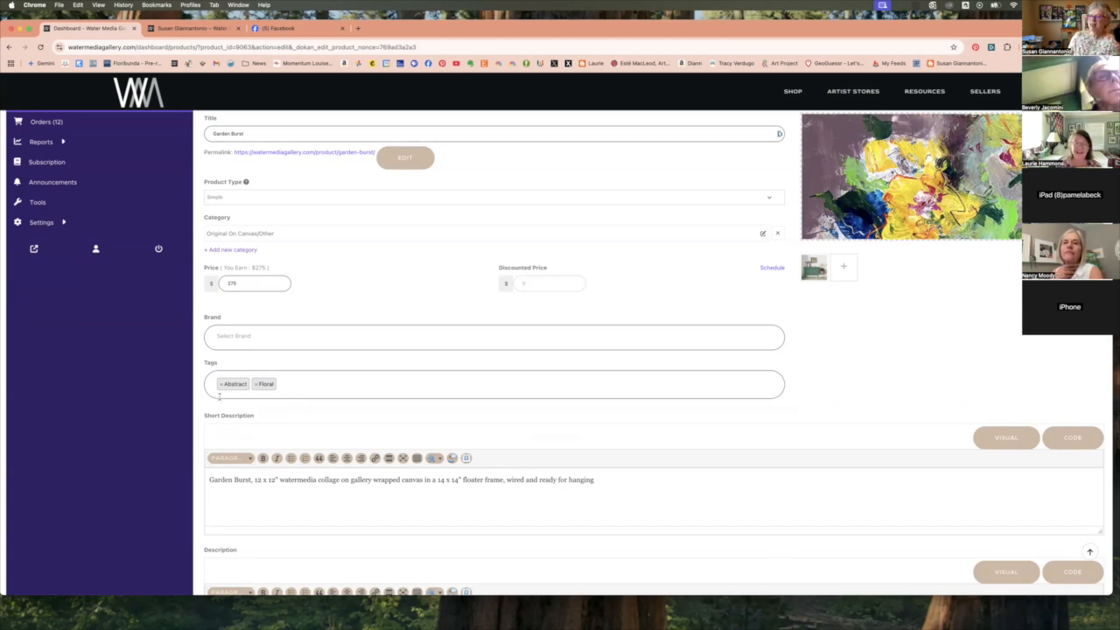
left_click(294, 382)
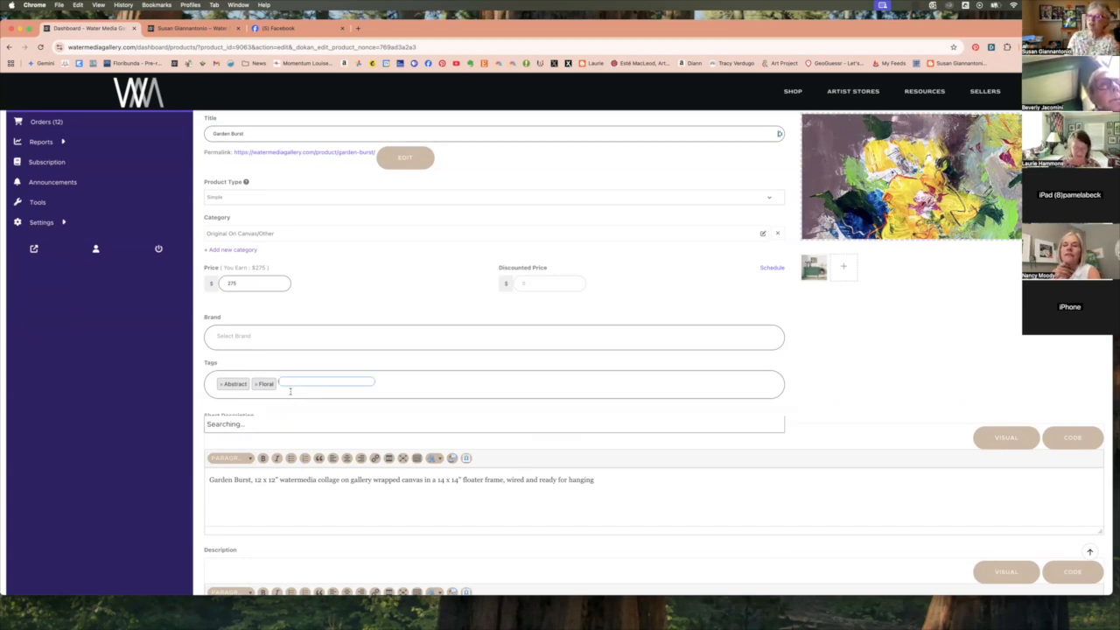
scroll(256, 471, "down", 1)
scroll(256, 471, "down", 3)
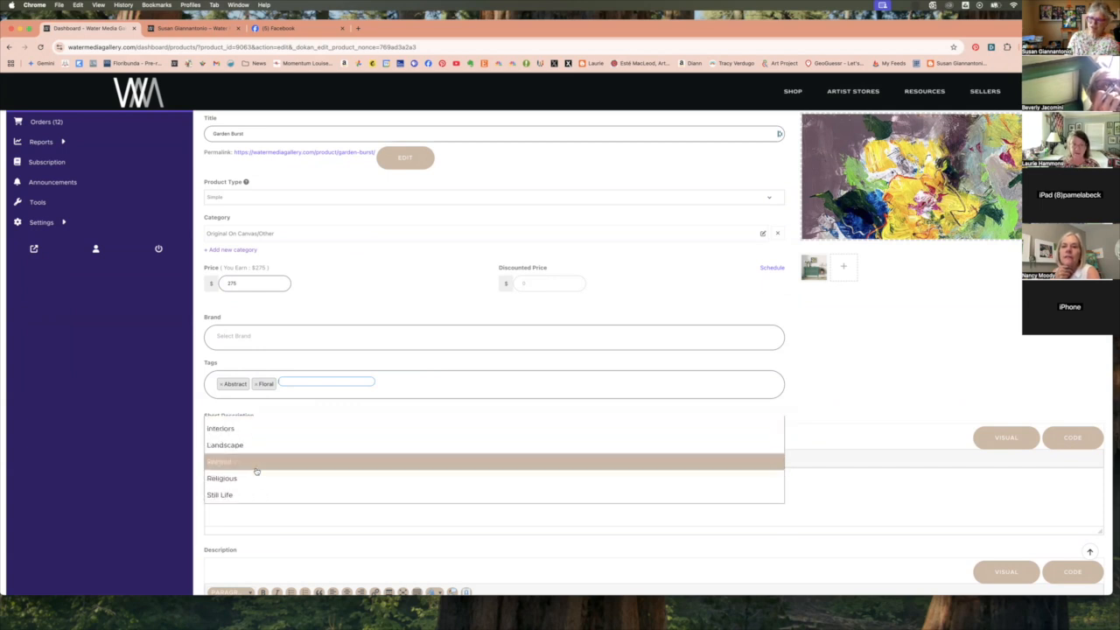
scroll(256, 471, "up", 4)
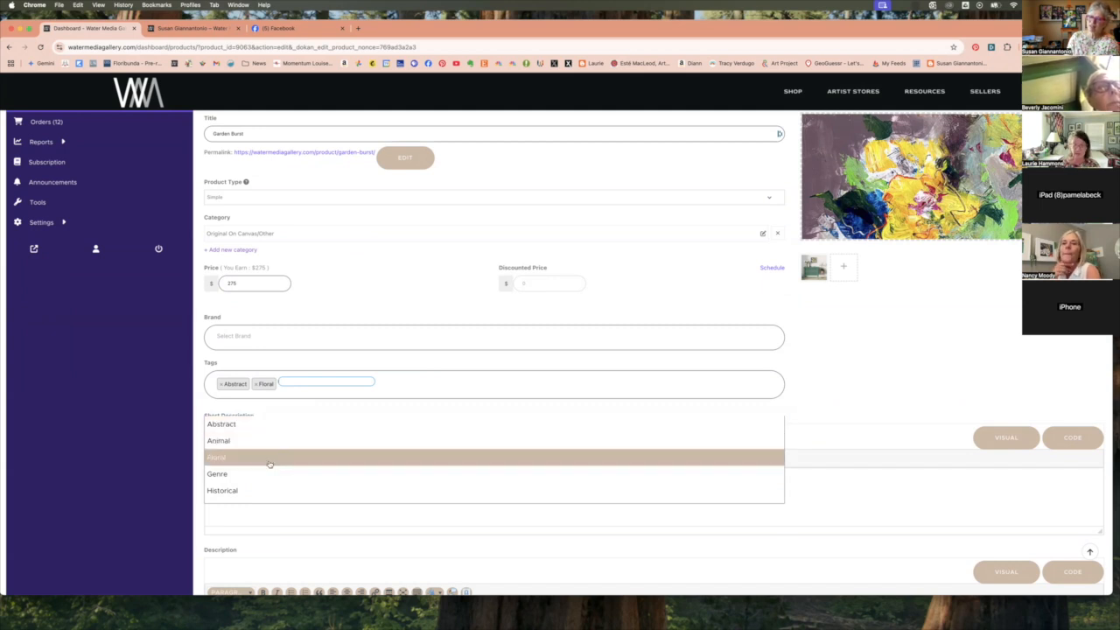
left_click(198, 392)
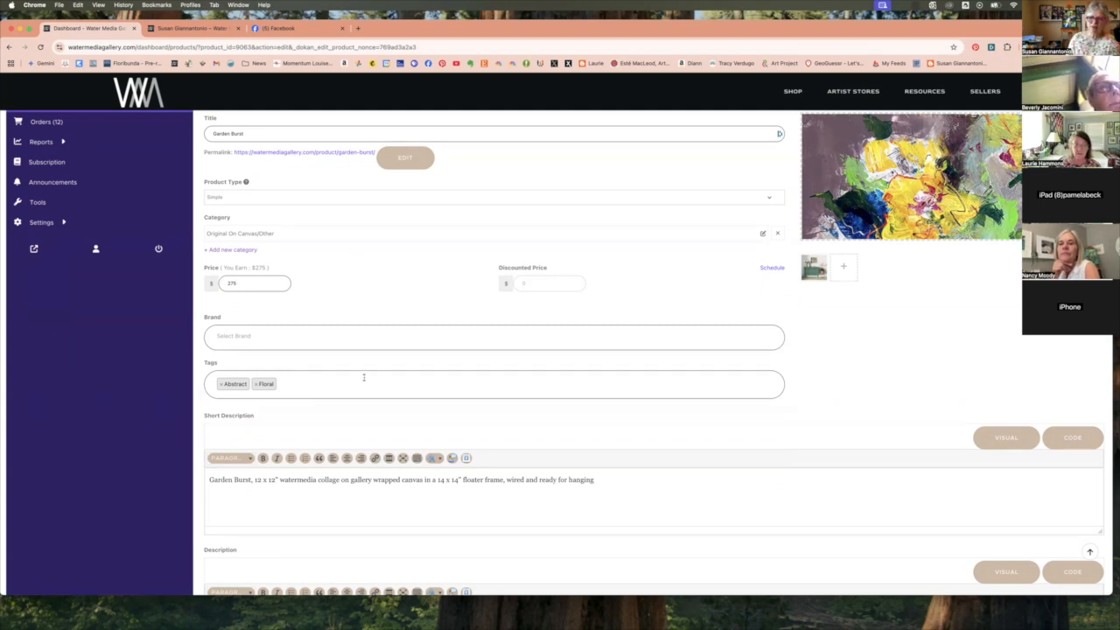
scroll(365, 381, "up", 2)
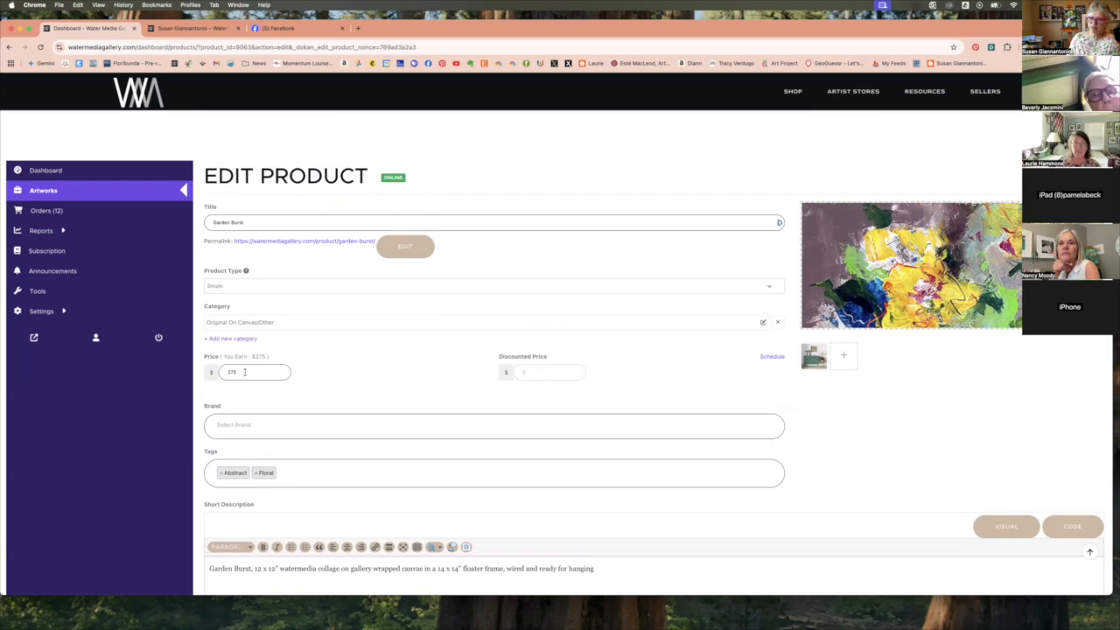
scroll(308, 513, "down", 4)
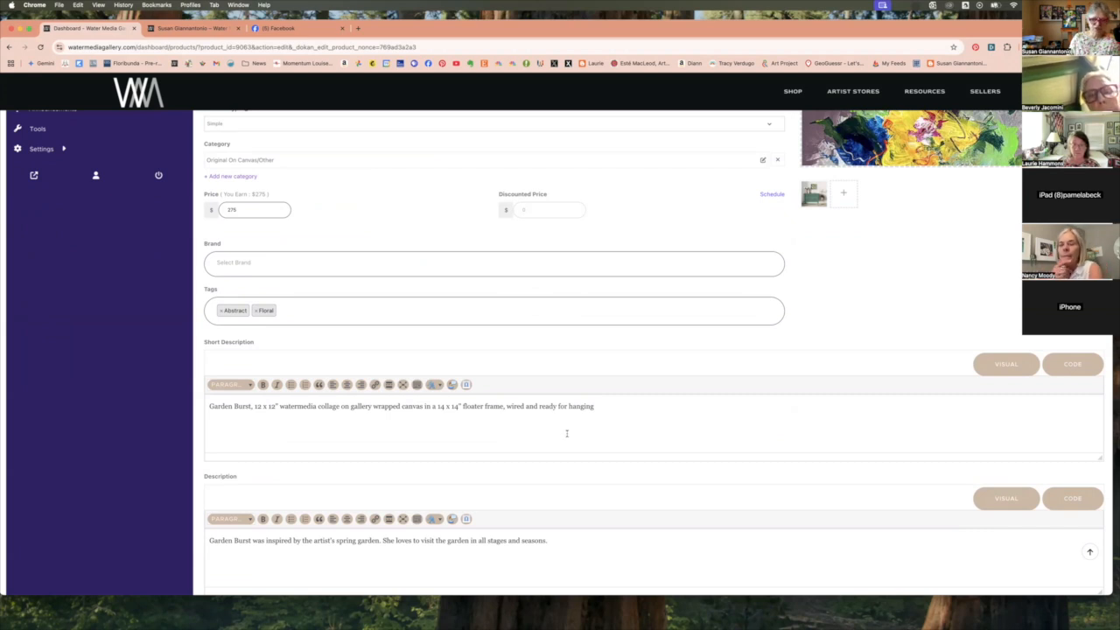
Go to the gallery's public home page and open the Garden Cacophony artwork from the collections.
left_click(217, 29)
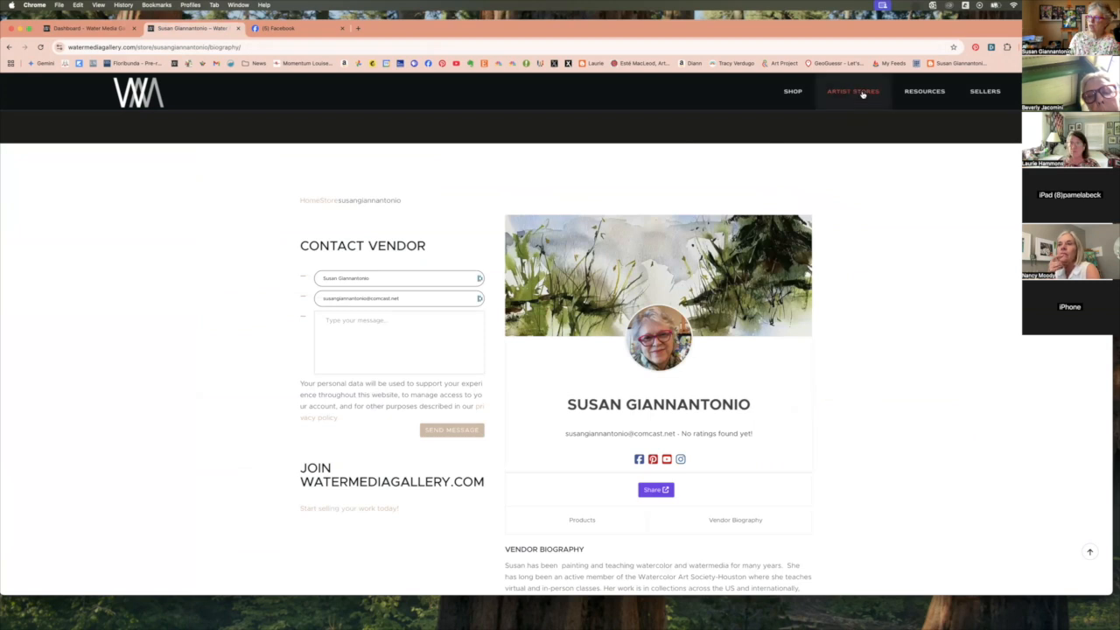
left_click(137, 98)
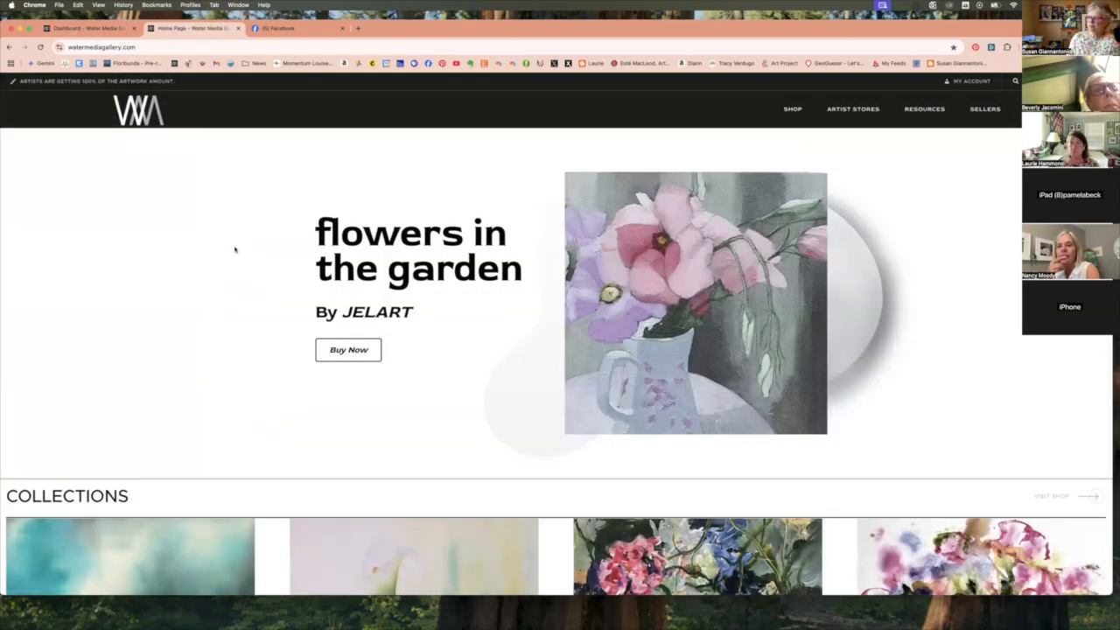
scroll(325, 325, "down", 5)
left_click(641, 361)
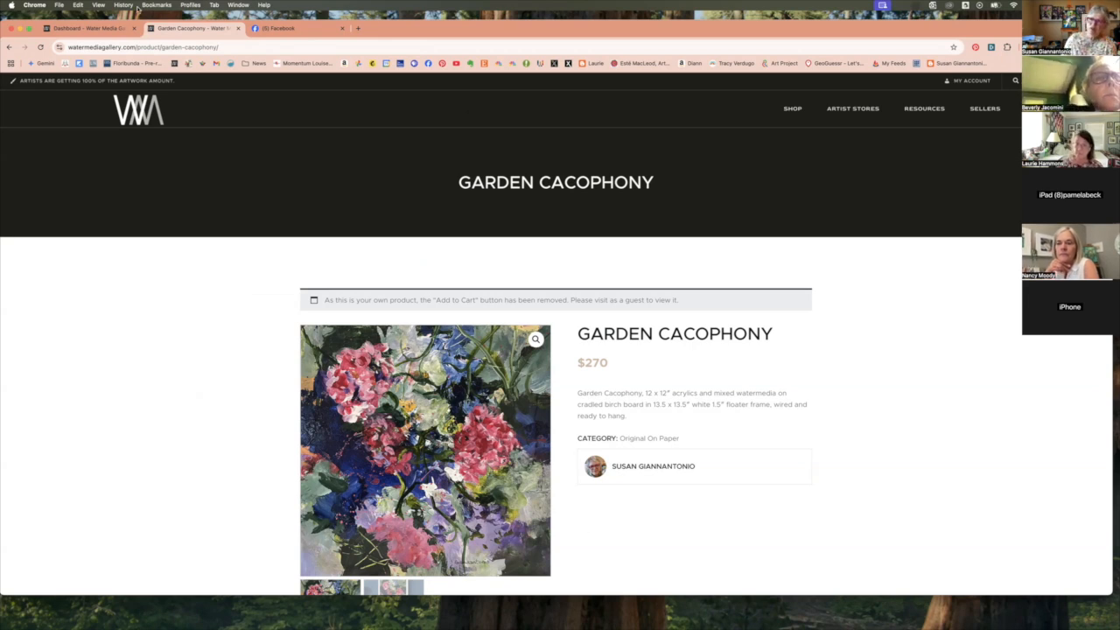
Compare Garden Burst's description fields with Garden Cacophony's public page, and view the latter's framed room image and main image.
left_click(109, 30)
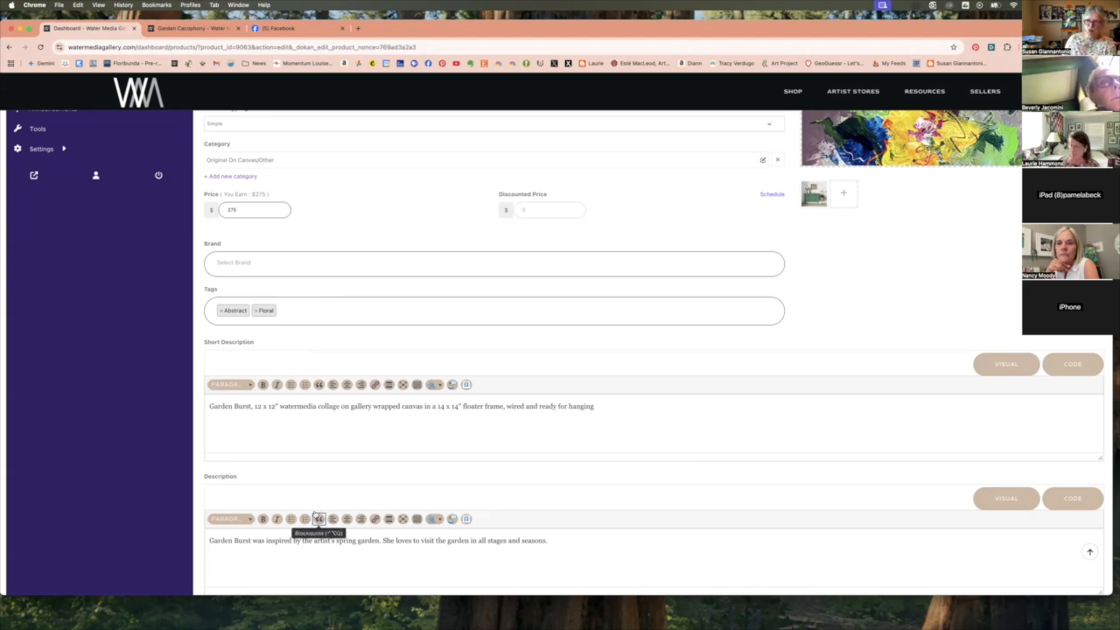
left_click(212, 31)
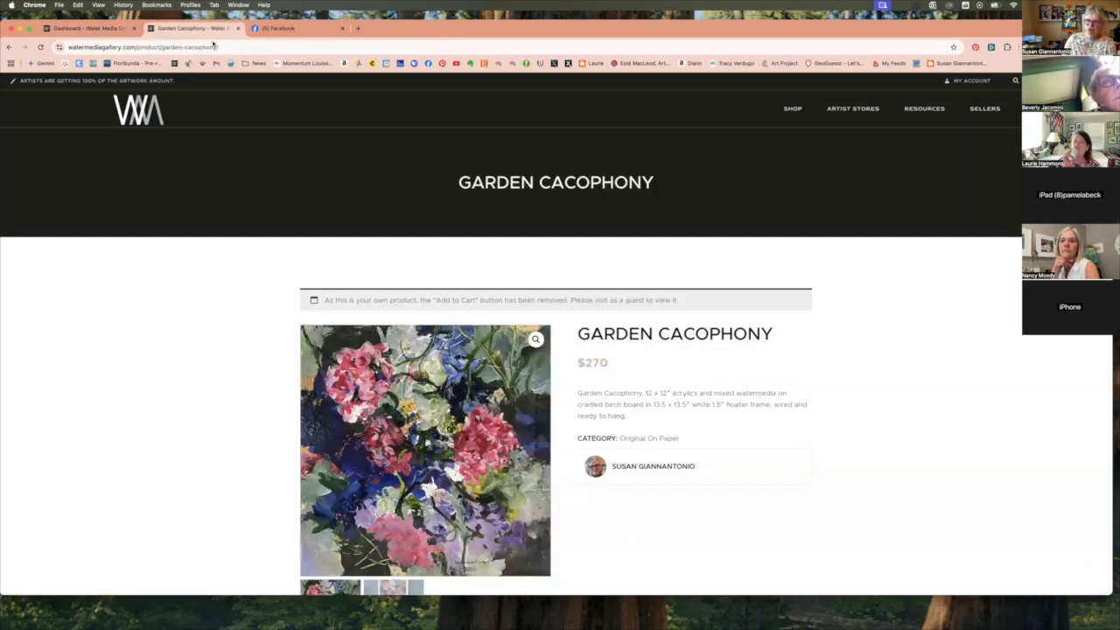
scroll(208, 353, "down", 2)
scroll(209, 353, "down", 4)
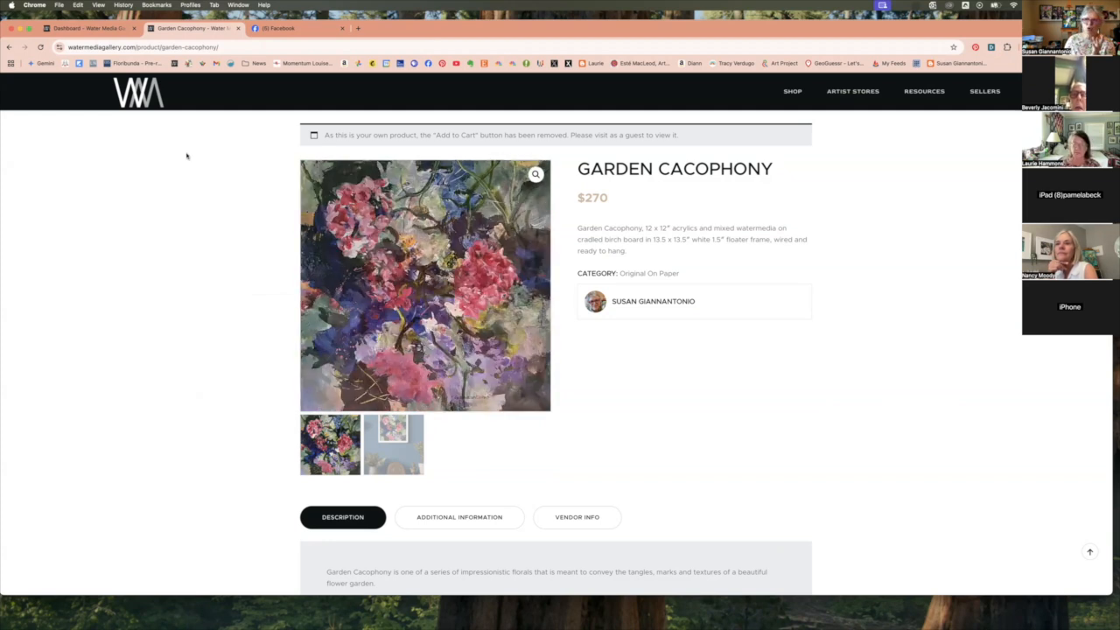
scroll(437, 306, "up", 1)
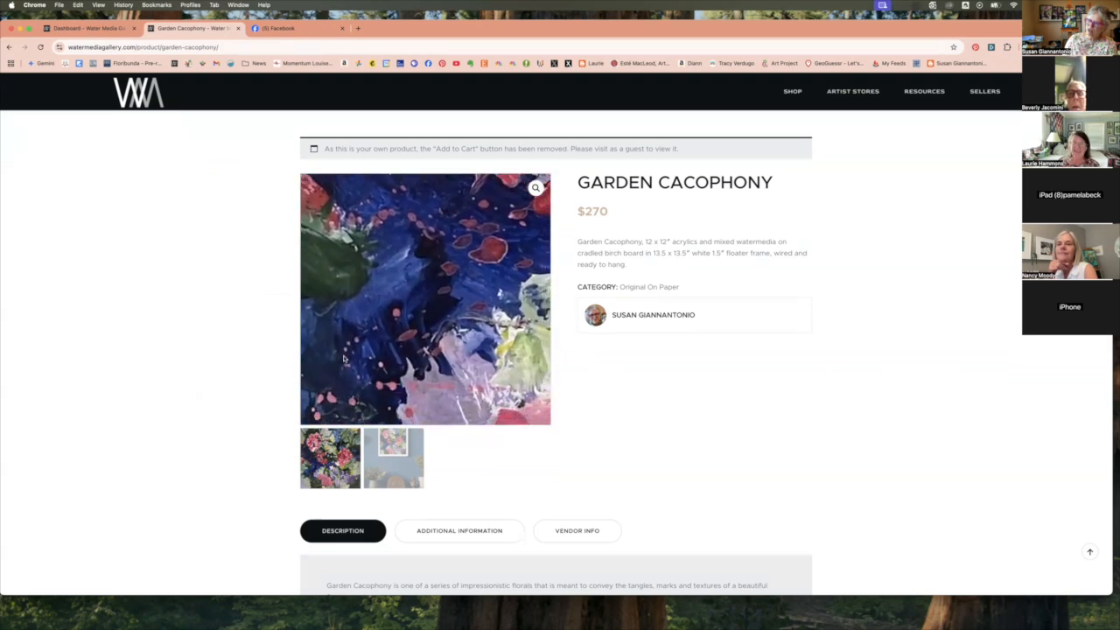
left_click(394, 465)
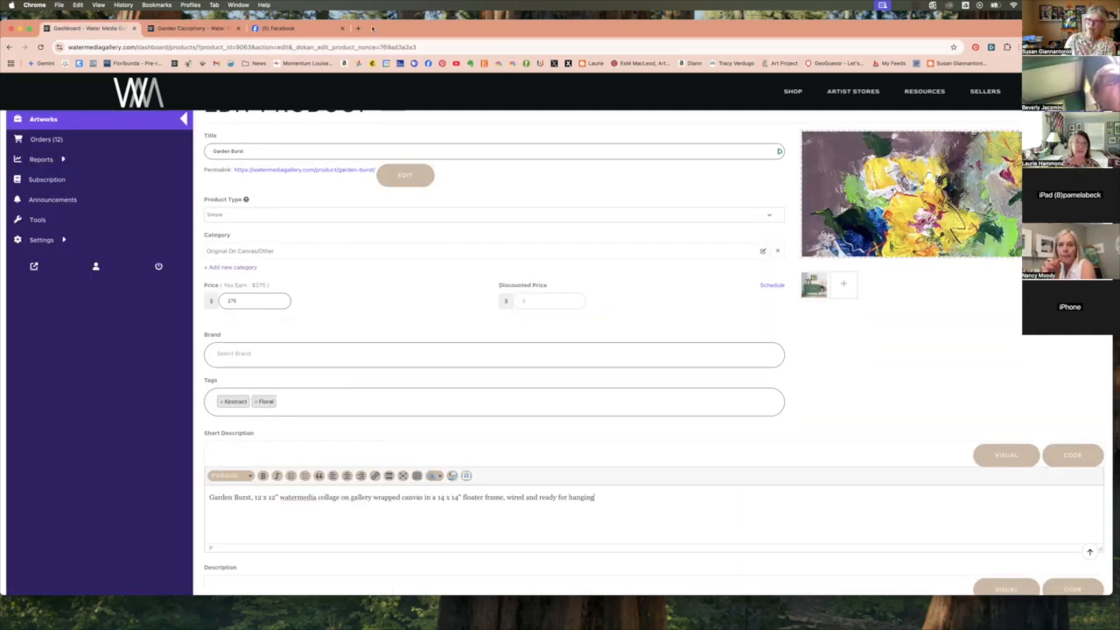
left_click(194, 28)
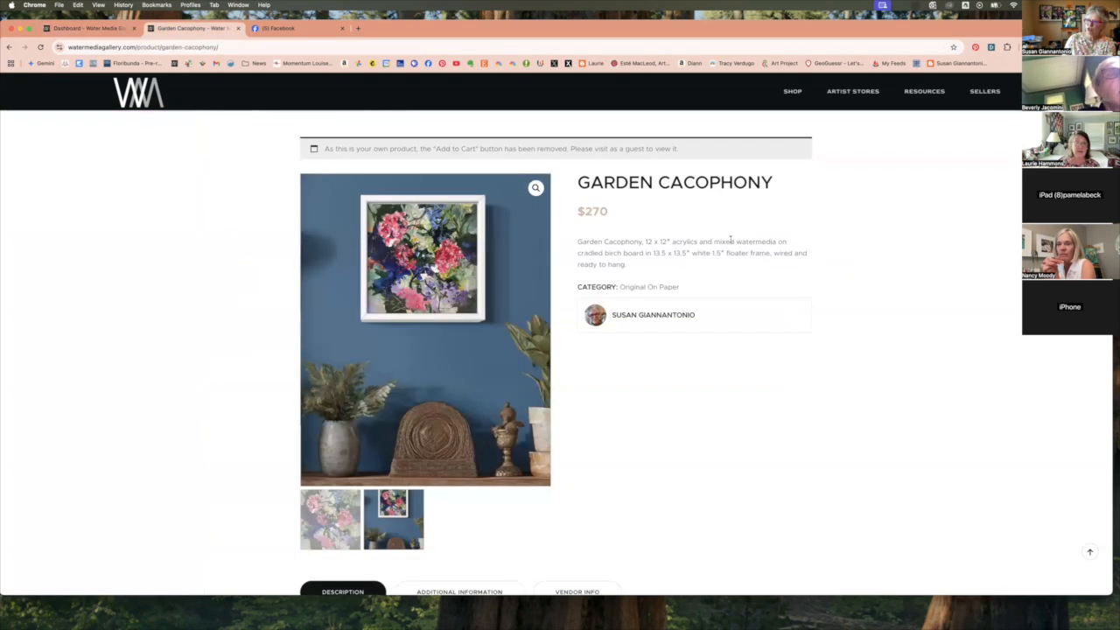
left_click(338, 521)
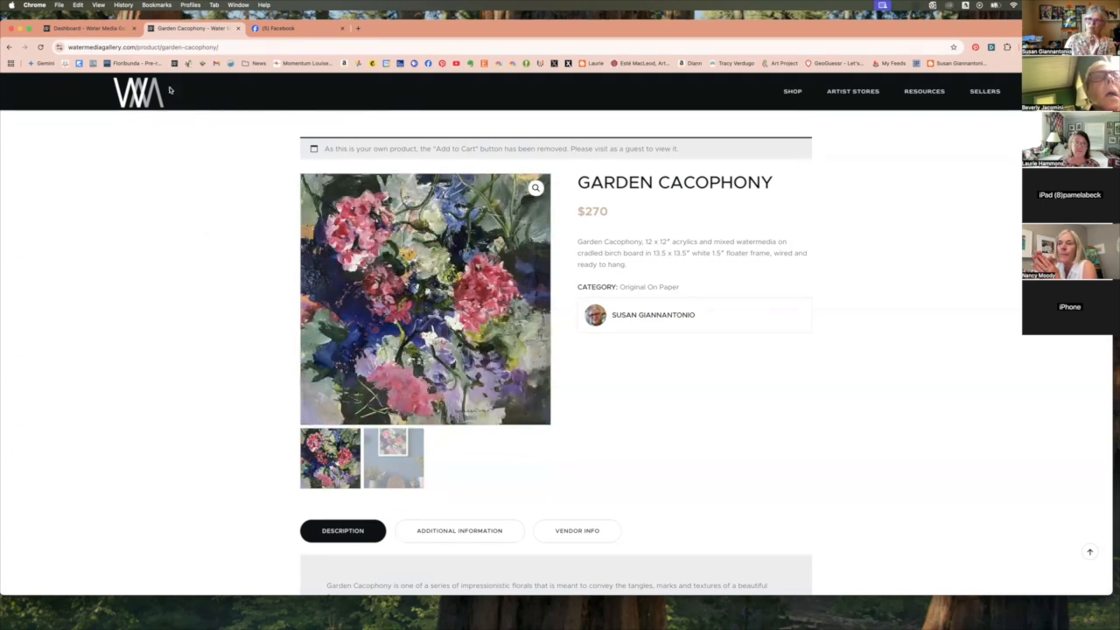
Make the title "Garden Burst" bold in the artwork's Short Description.
left_click(115, 31)
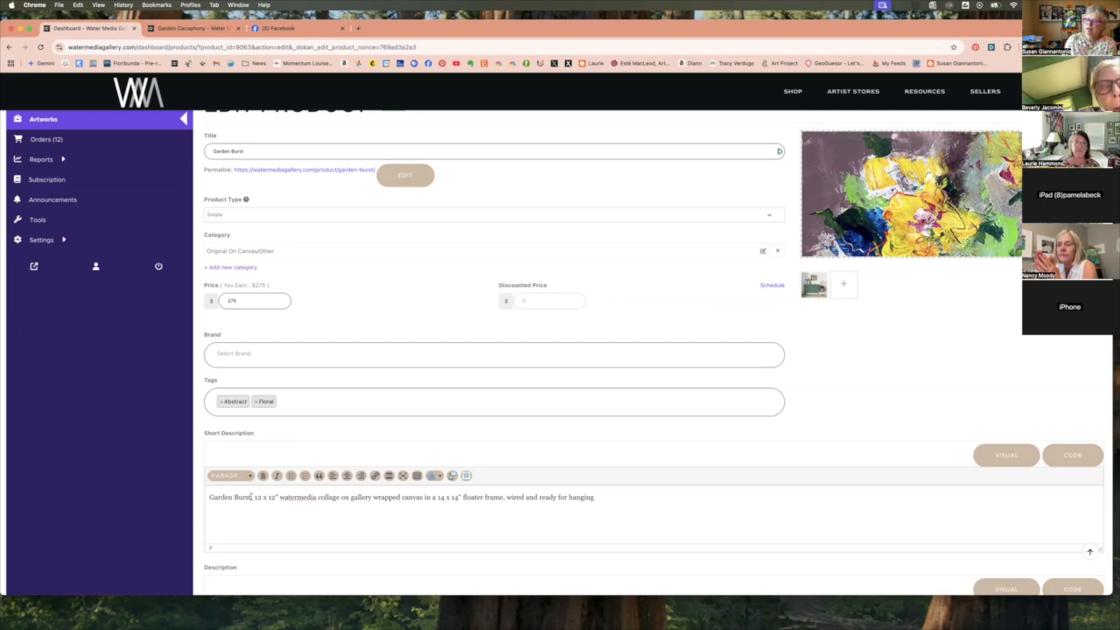
left_click_drag(251, 496, 194, 497)
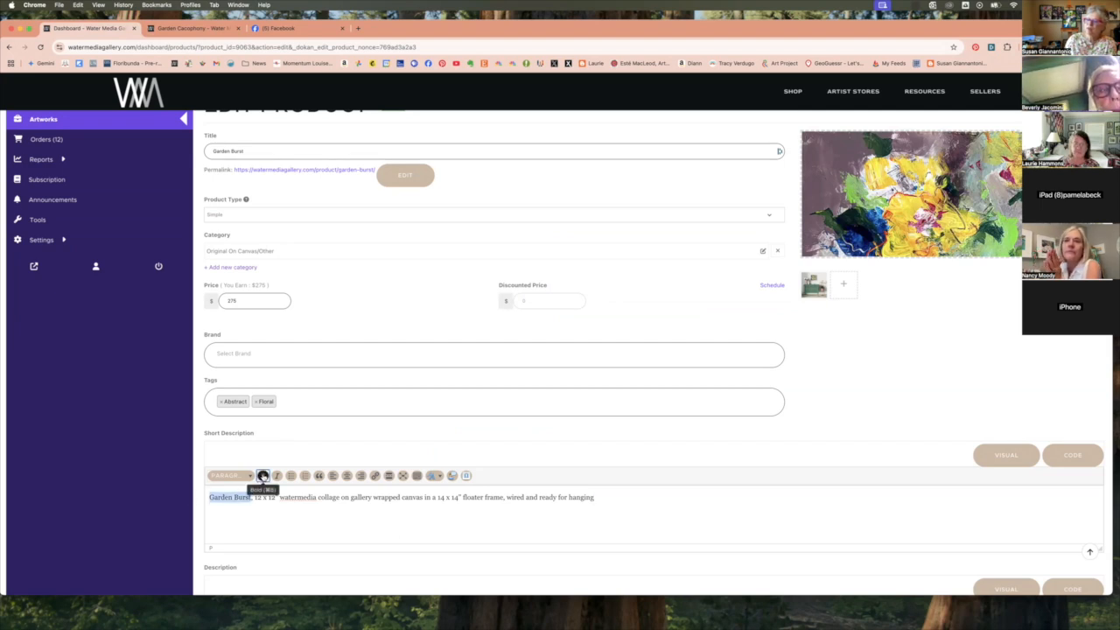
left_click(262, 475)
left_click(257, 526)
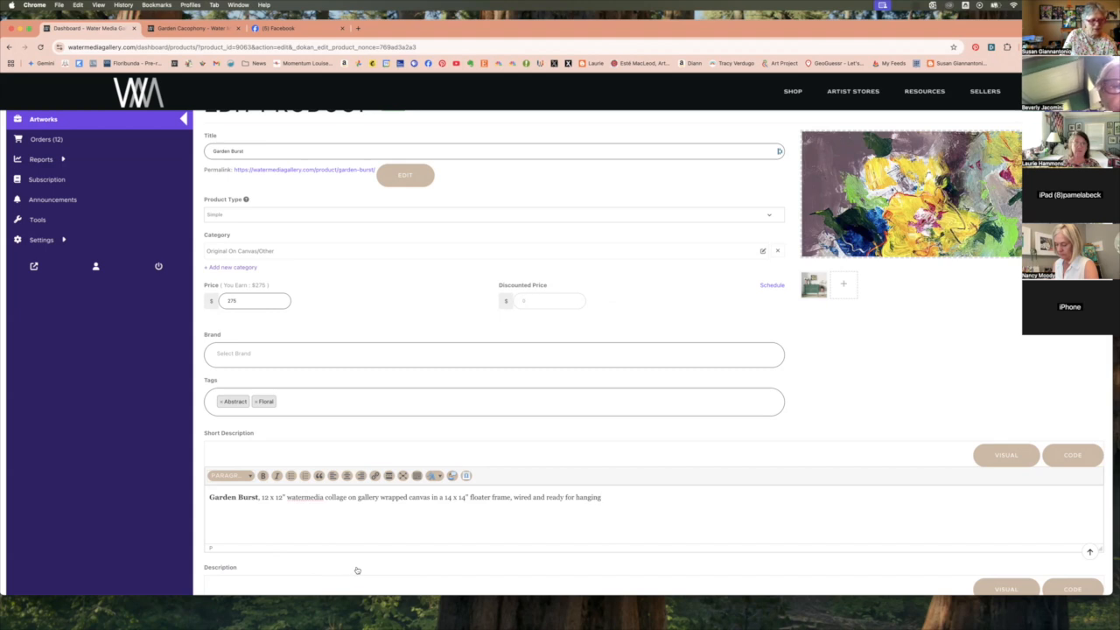
Examine Garden Burst's short and full description fields and where the matching texts appear on Garden Cacophony's public page.
scroll(435, 539, "down", 1)
scroll(435, 538, "down", 2)
scroll(436, 539, "up", 3)
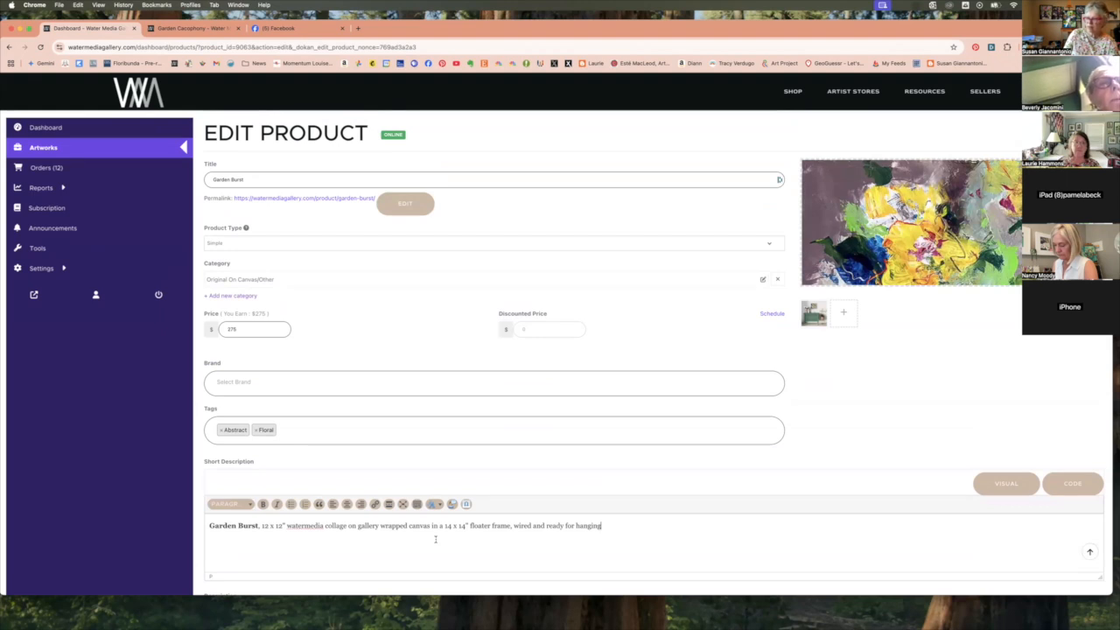
scroll(435, 539, "down", 3)
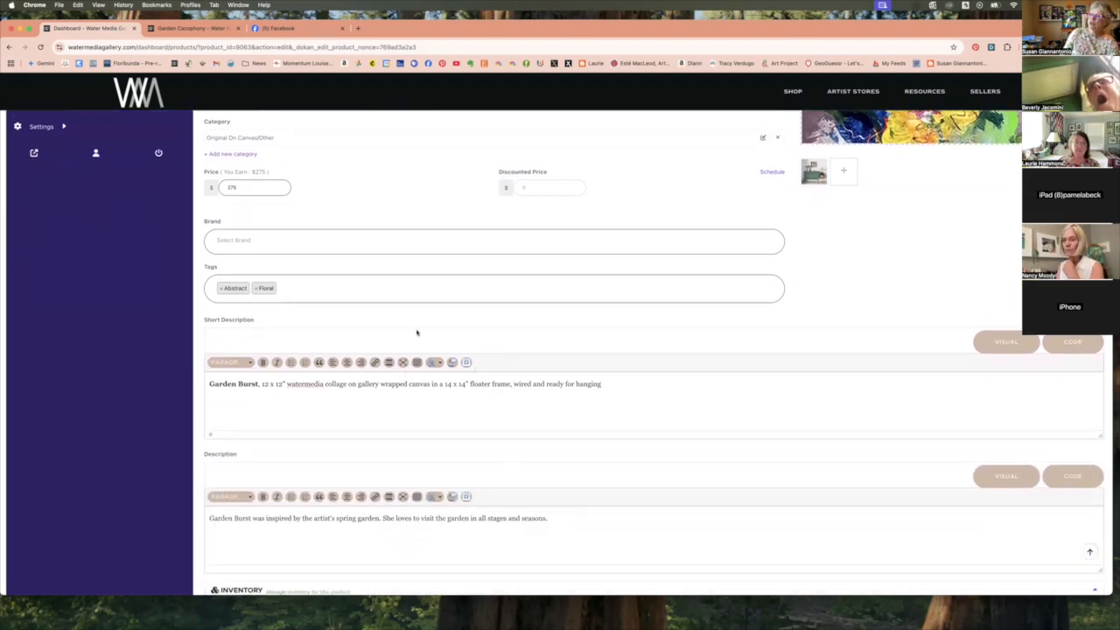
left_click(193, 28)
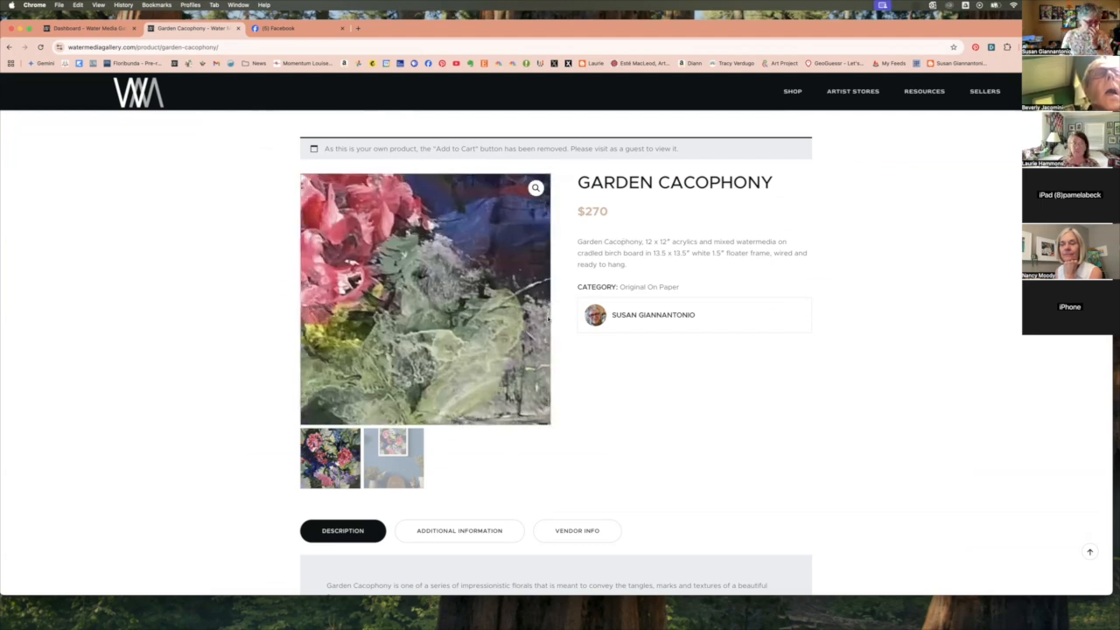
left_click(108, 29)
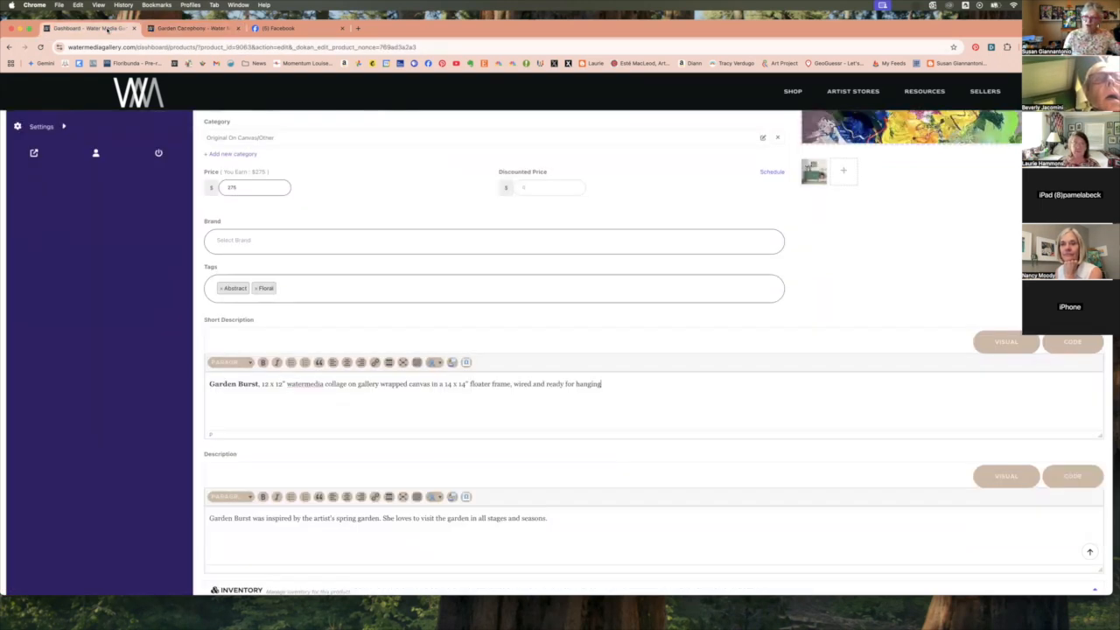
left_click(182, 34)
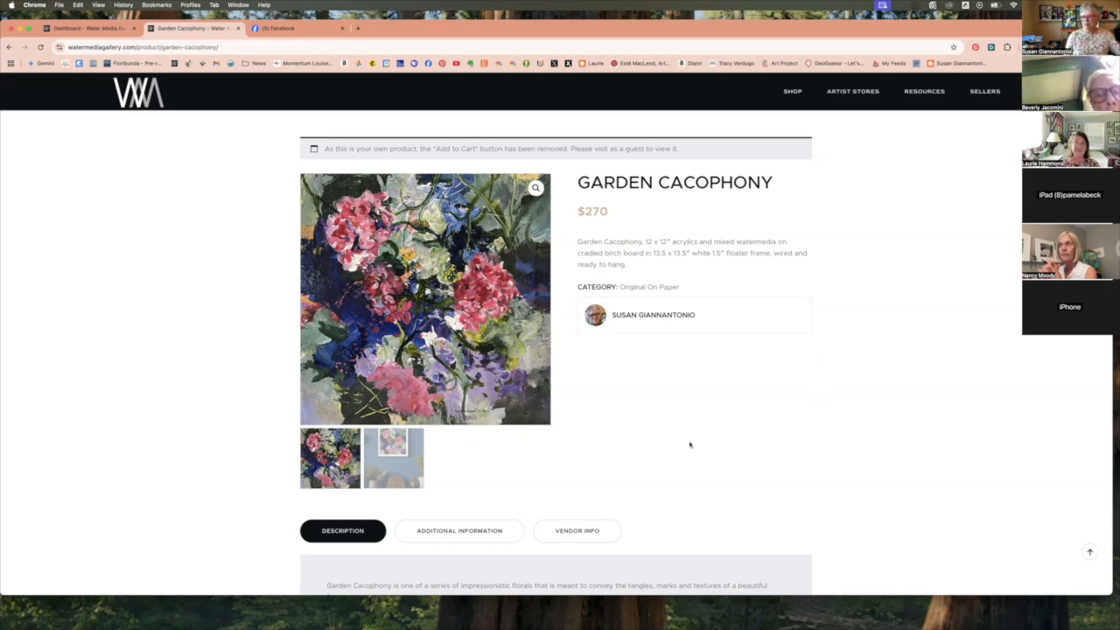
scroll(690, 441, "down", 2)
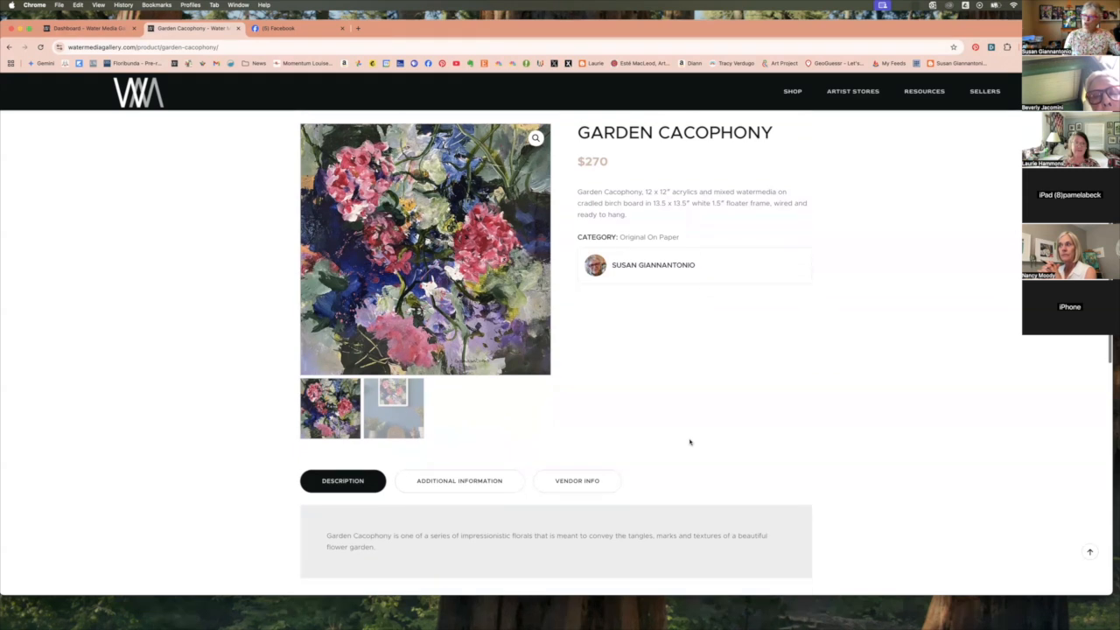
Examine Garden Cacophony's short text, full description and related products on its public page, comparing them with Garden Burst's description fields.
scroll(690, 441, "up", 2)
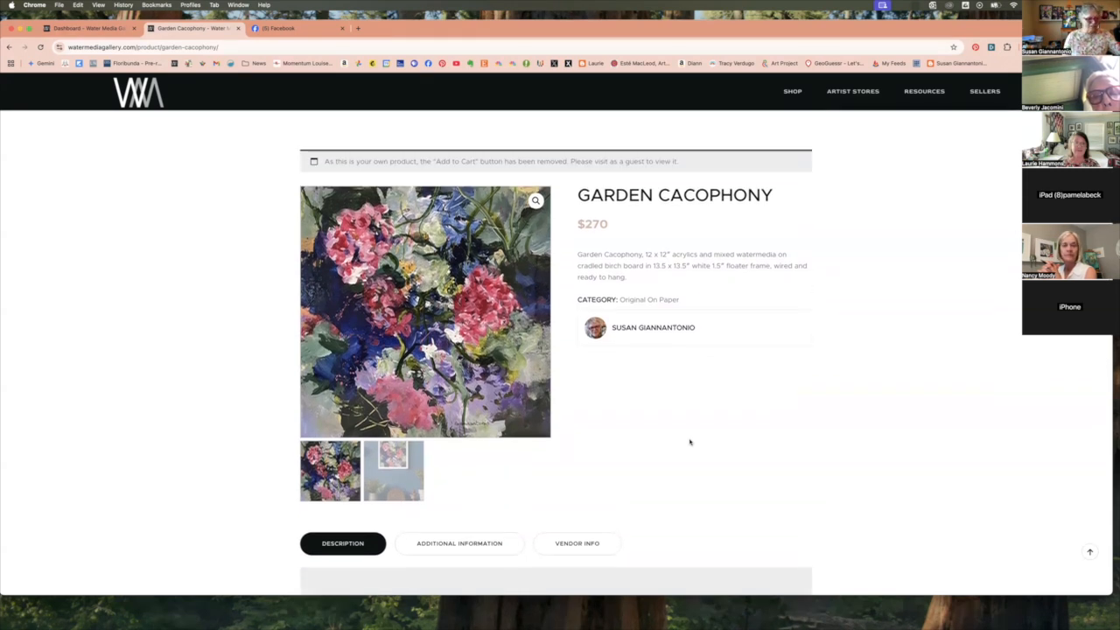
scroll(690, 442, "down", 5)
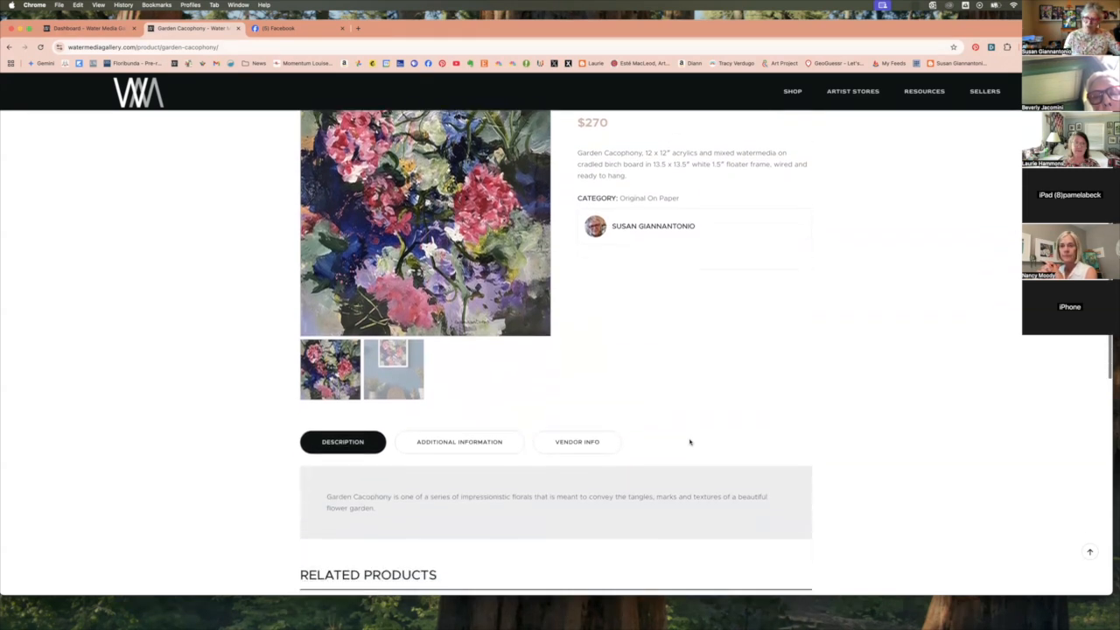
scroll(689, 442, "down", 2)
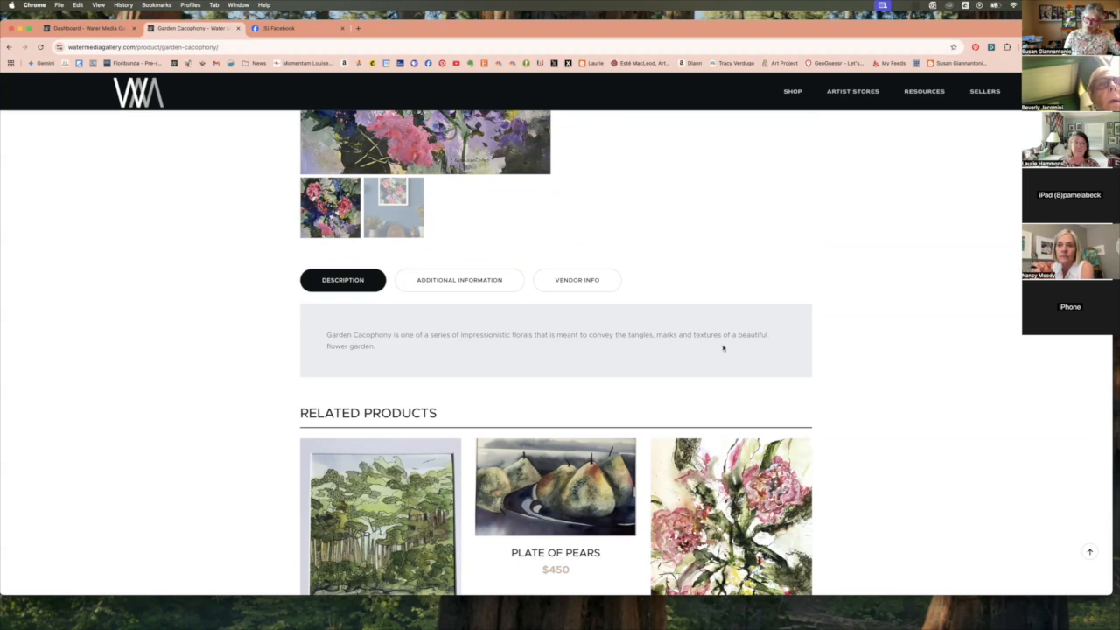
left_click(112, 29)
scroll(348, 467, "down", 3)
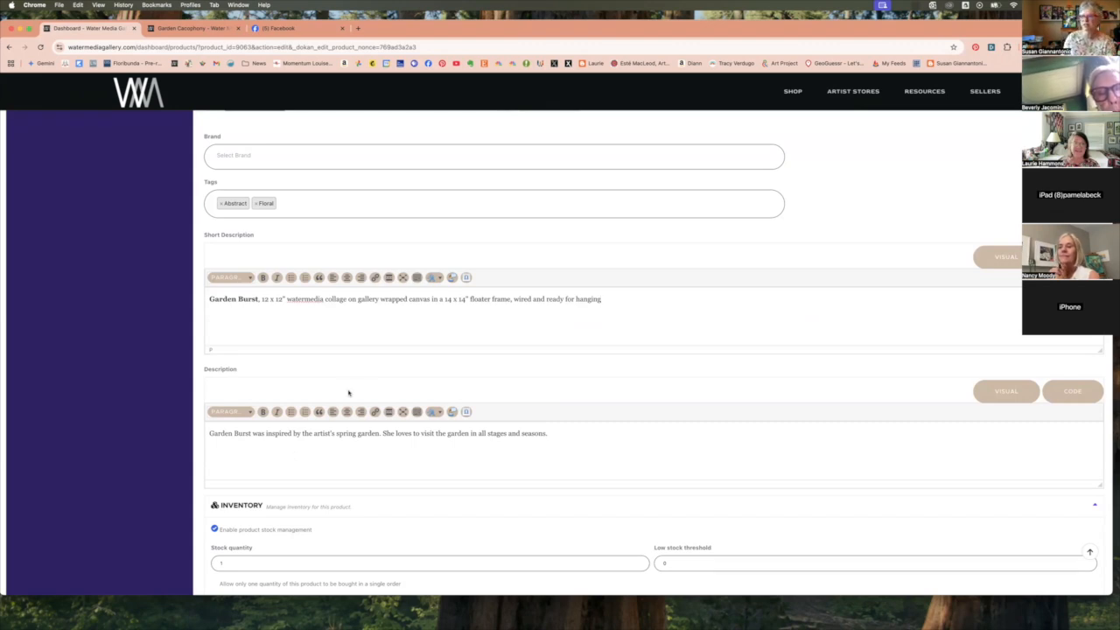
left_click(186, 32)
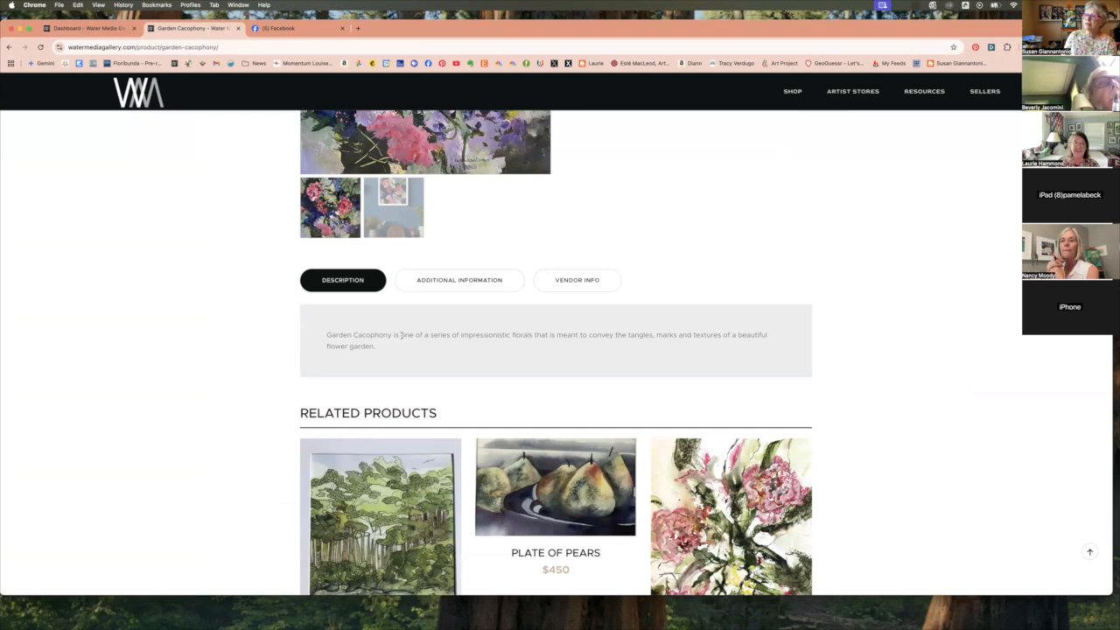
scroll(359, 338, "up", 2)
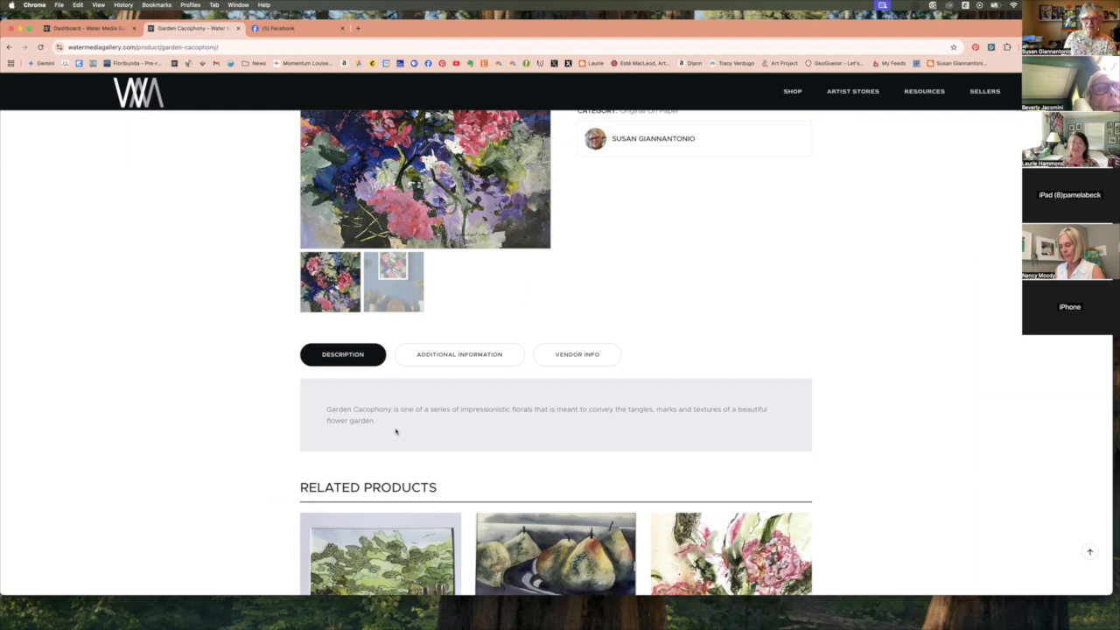
scroll(396, 430, "down", 5)
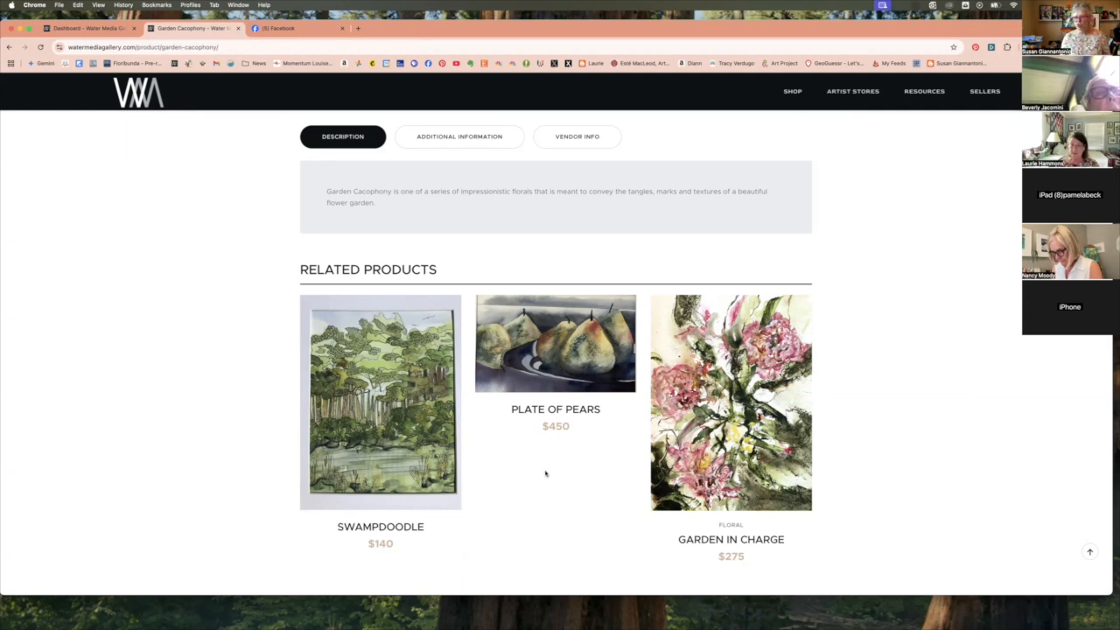
scroll(535, 473, "up", 6)
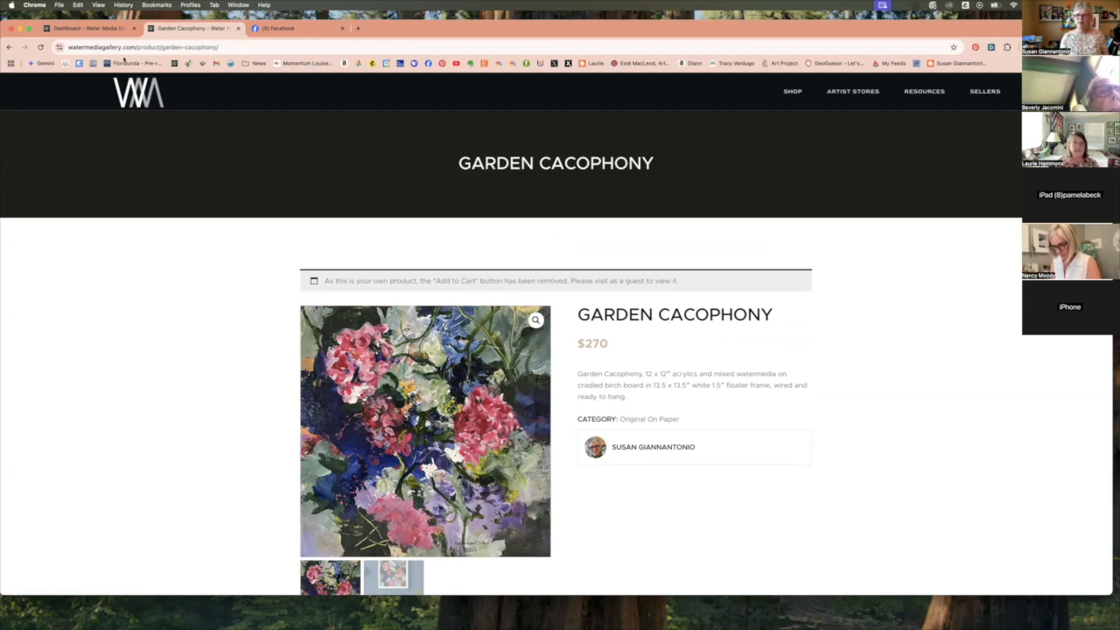
Return to editing Garden Burst and switch product stock management off and back on in its inventory settings.
left_click(101, 30)
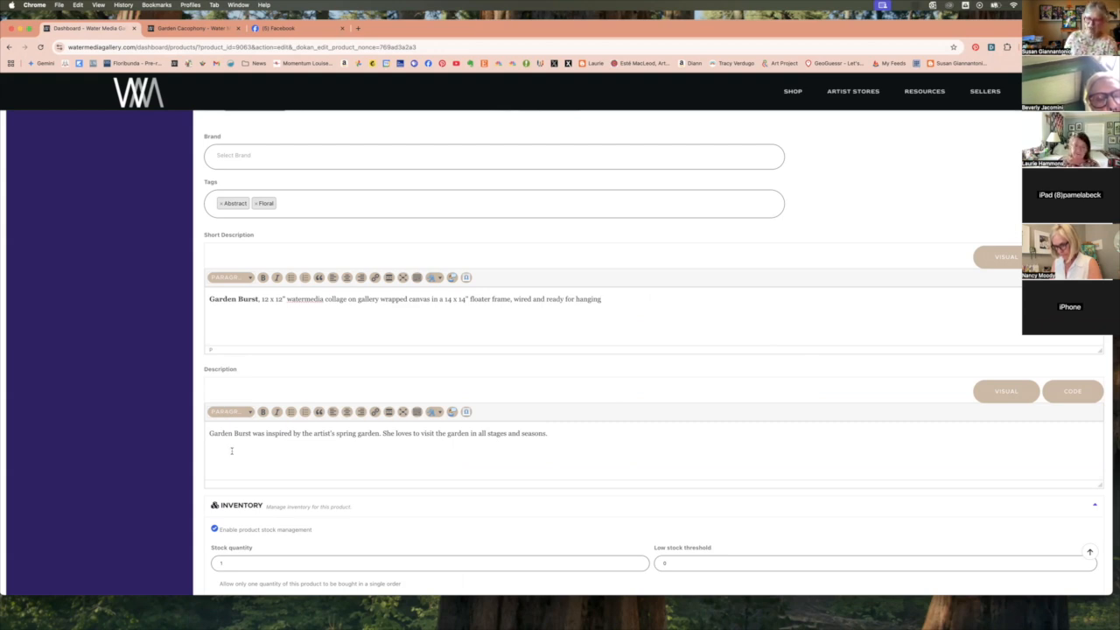
scroll(232, 450, "down", 3)
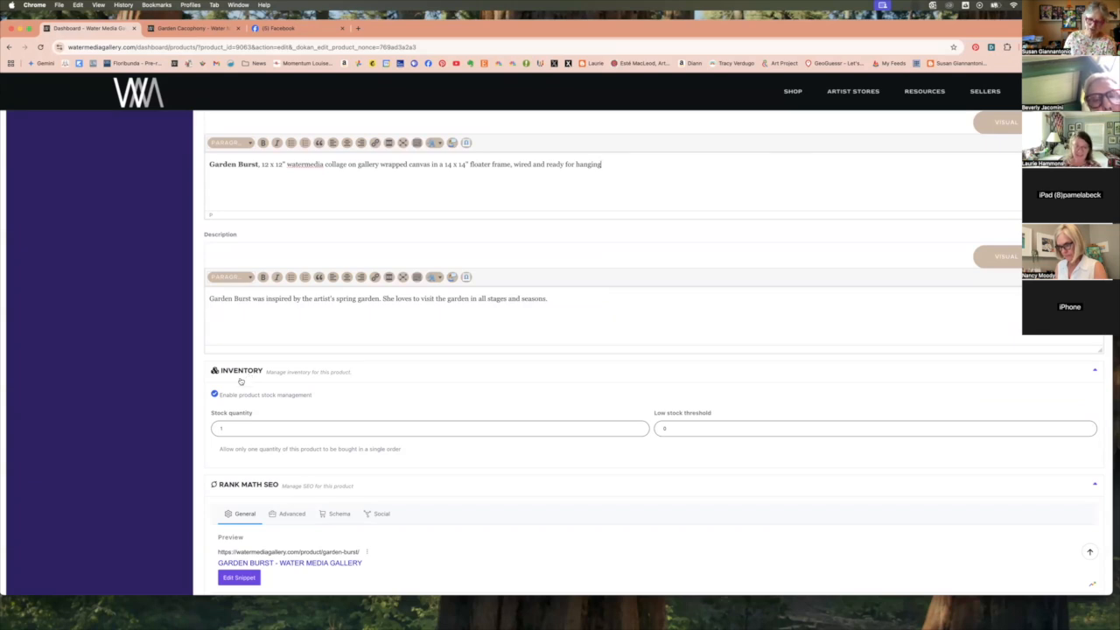
left_click(214, 395)
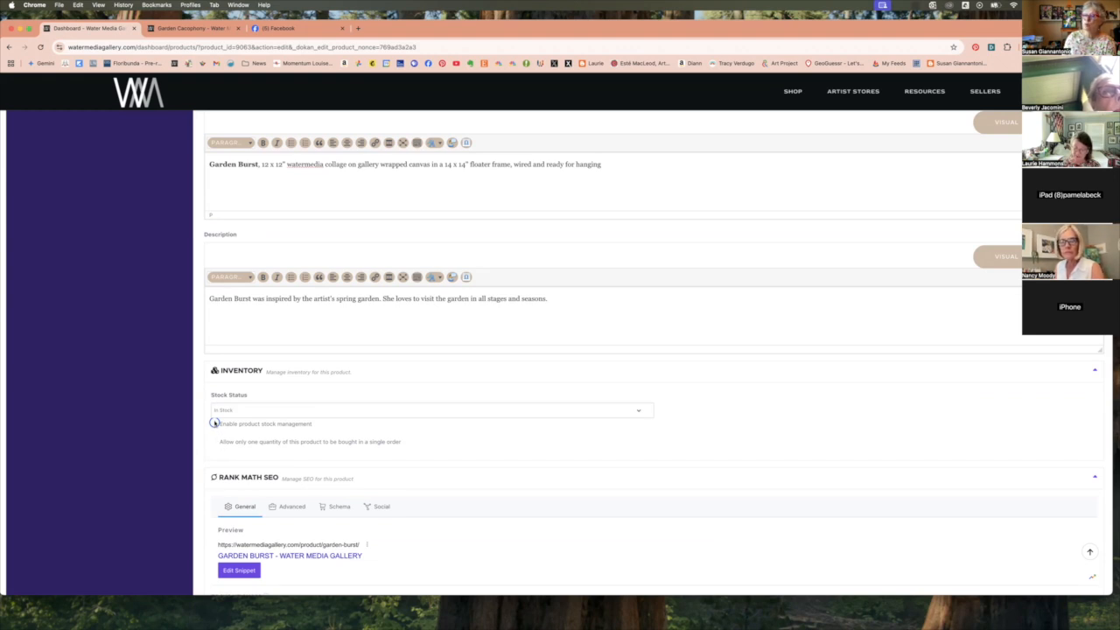
left_click(214, 422)
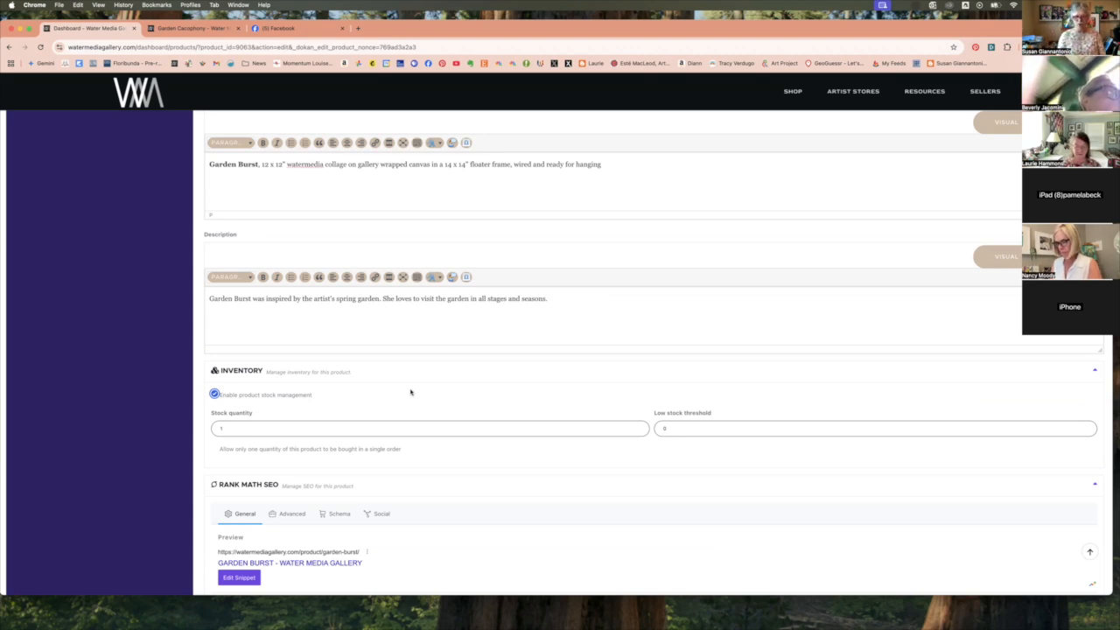
Review Garden Burst's inventory, Rank Math SEO, and shipping and tax sections.
scroll(419, 462, "down", 3)
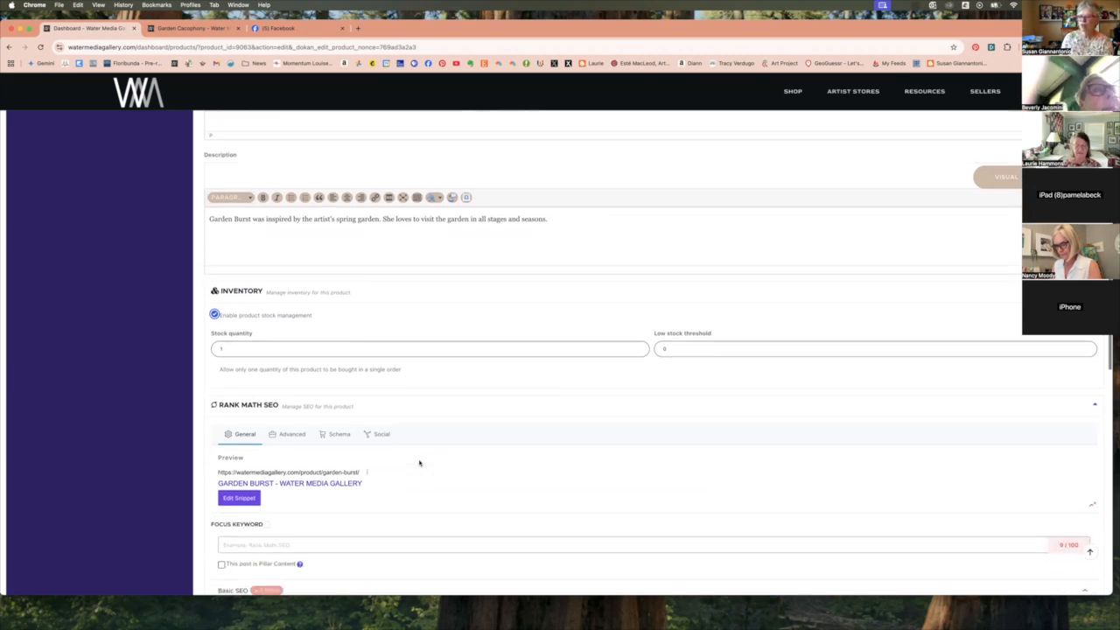
scroll(462, 455, "down", 2)
scroll(460, 455, "up", 3)
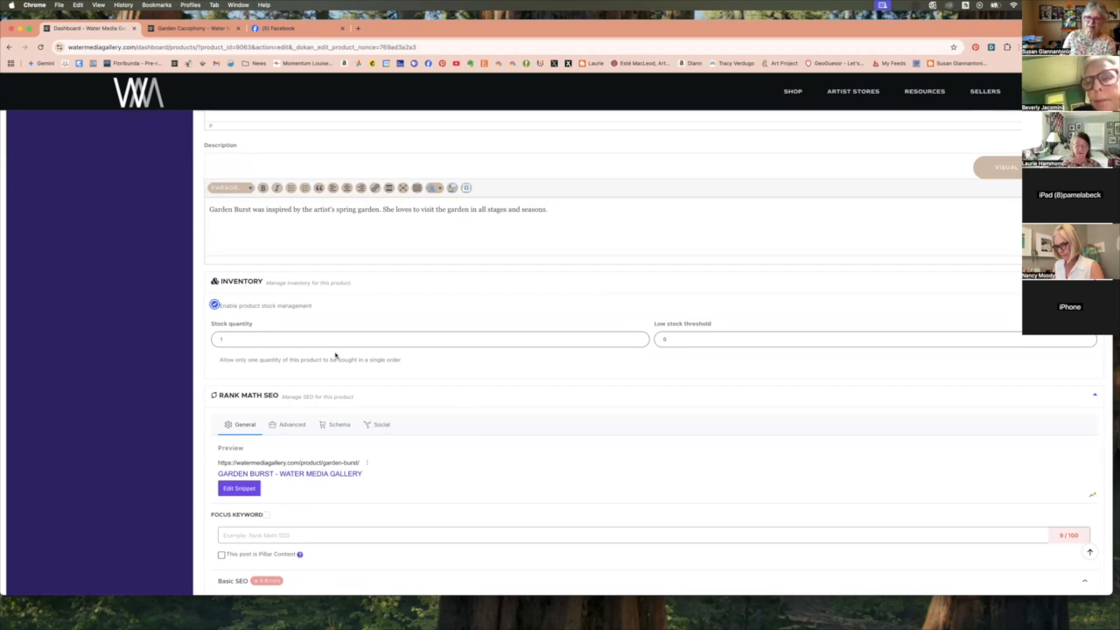
scroll(335, 355, "down", 1)
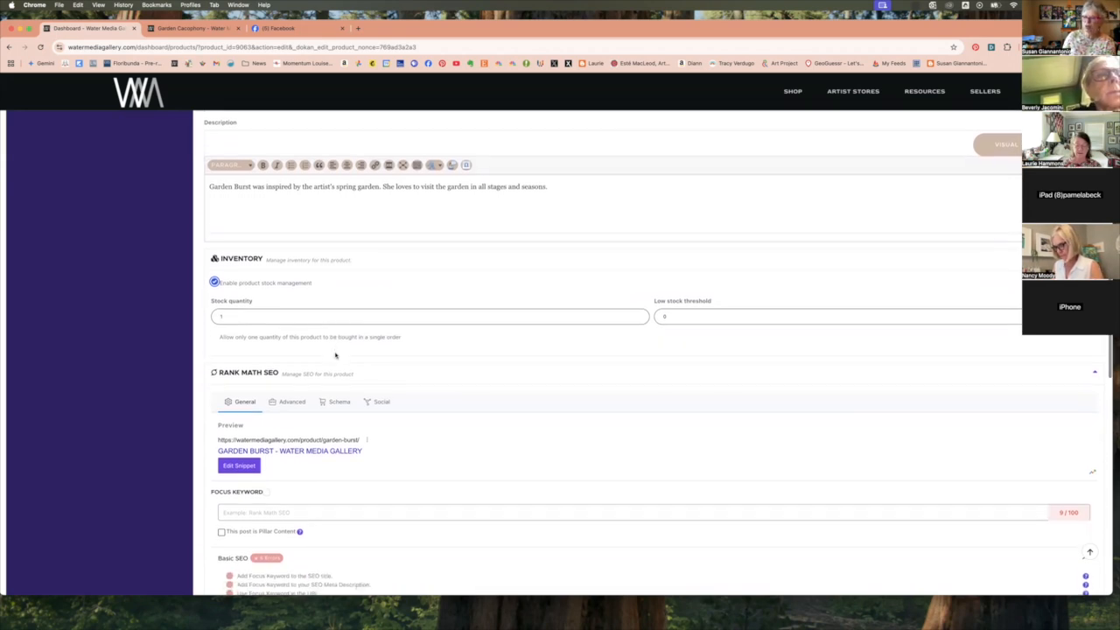
scroll(336, 355, "down", 5)
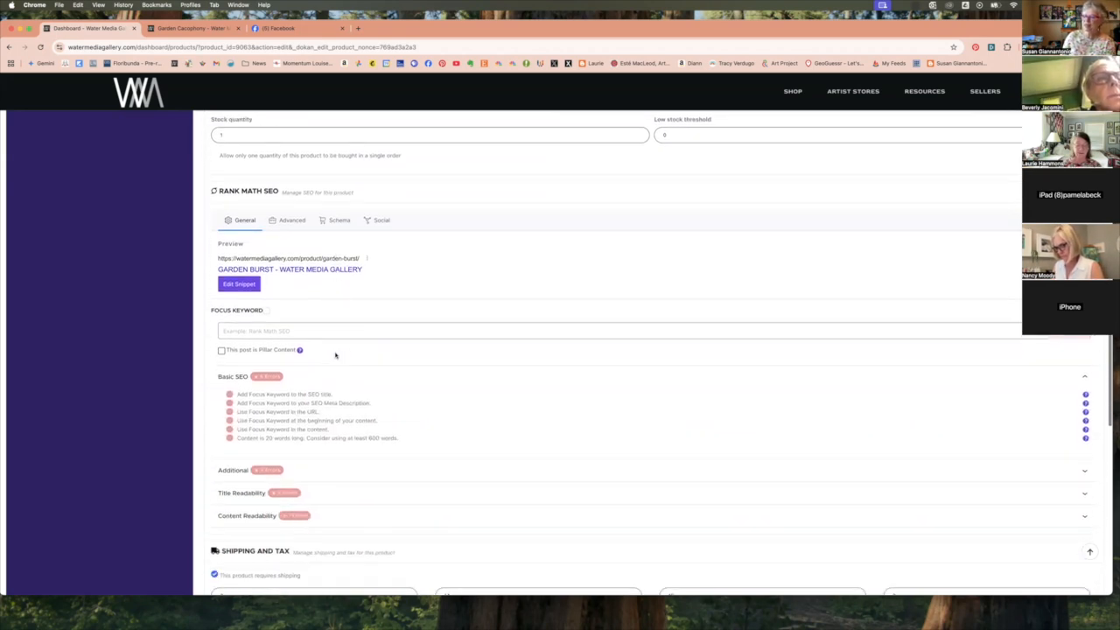
scroll(335, 355, "down", 3)
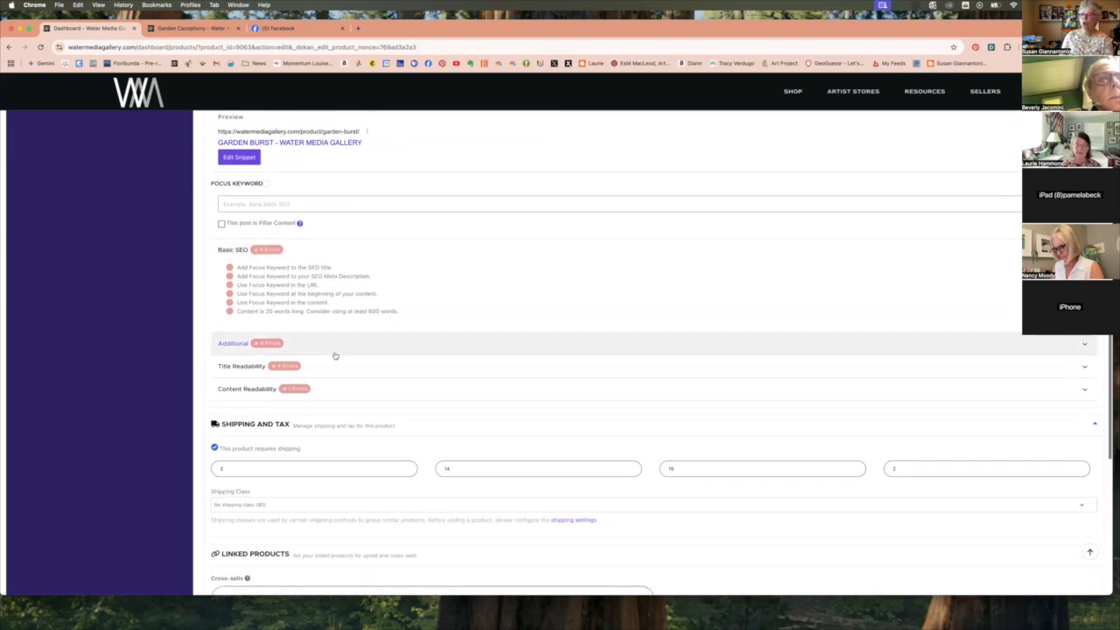
Enable product stock management on a blank new product form and look over its shipping and remaining sections.
scroll(335, 355, "down", 4)
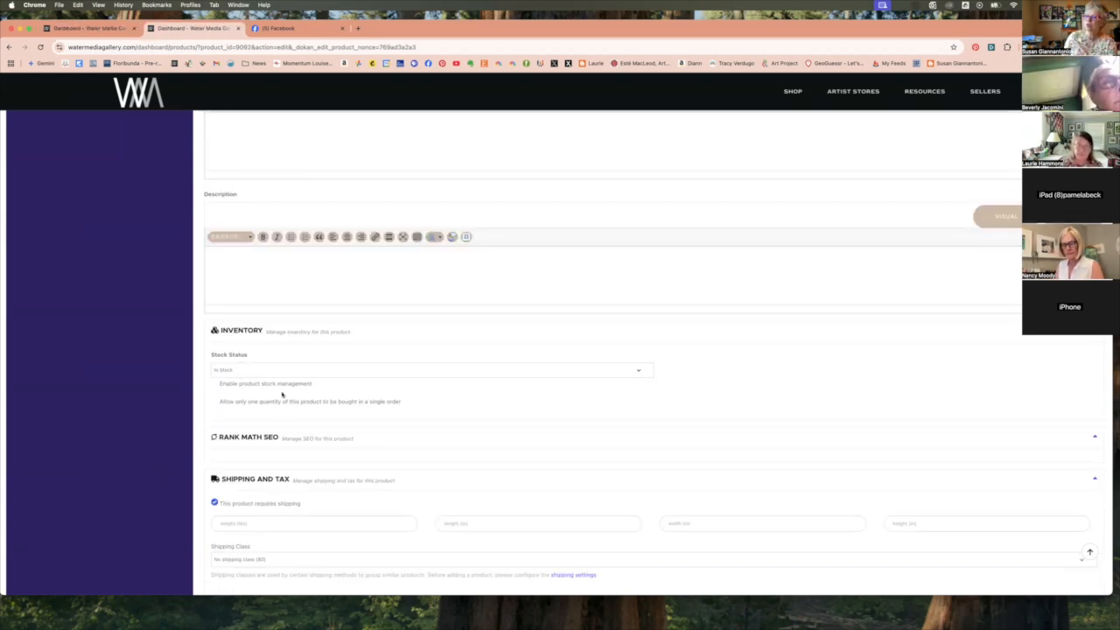
left_click(215, 384)
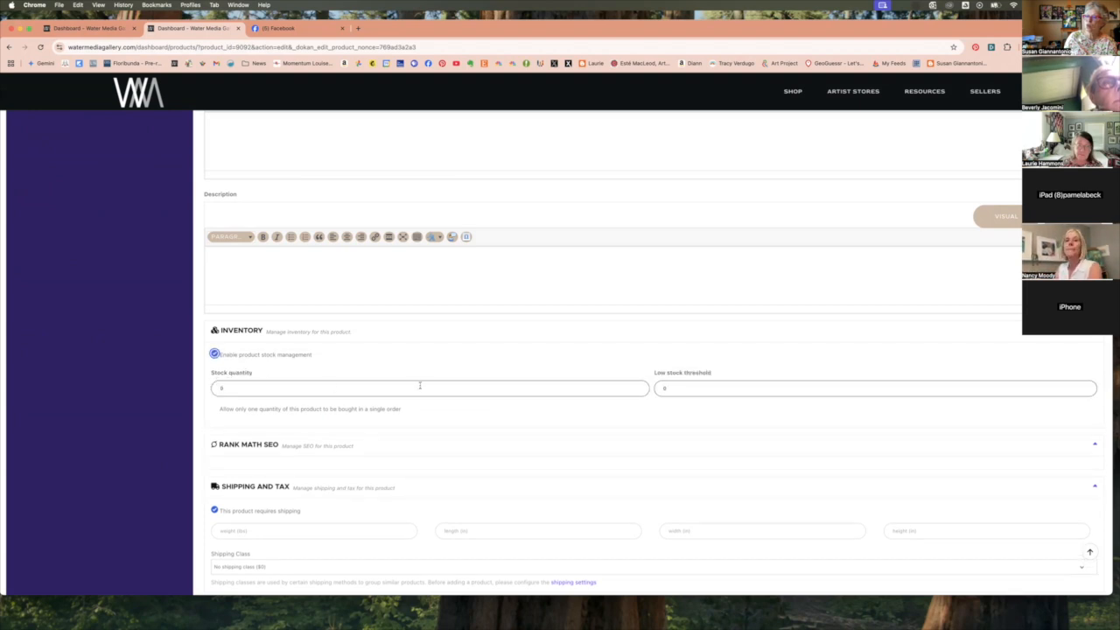
scroll(420, 385, "down", 10)
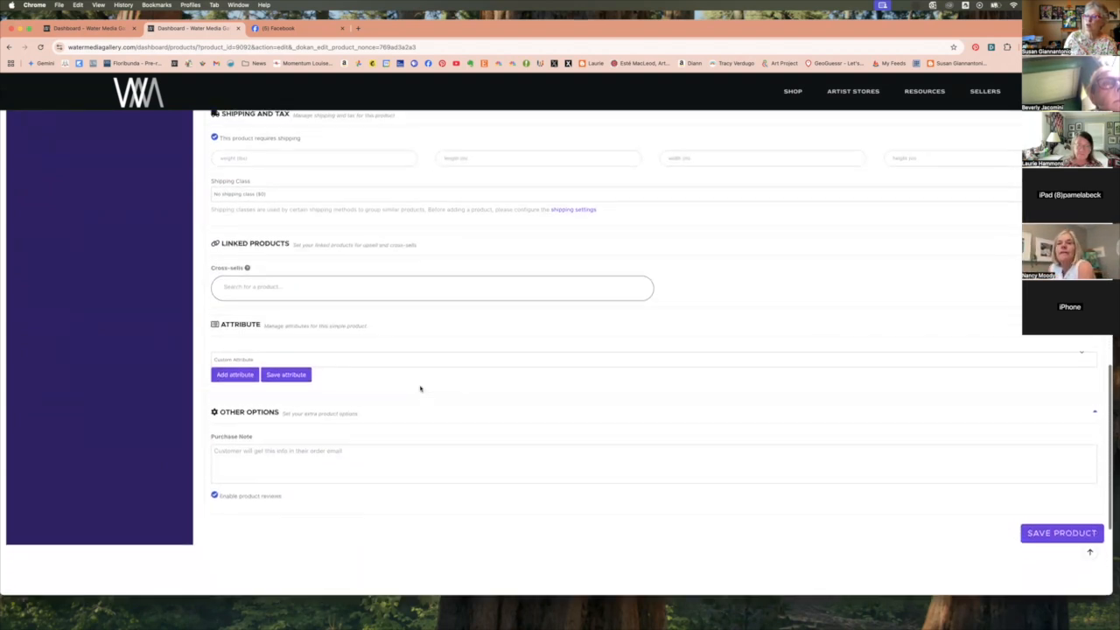
scroll(420, 388, "up", 5)
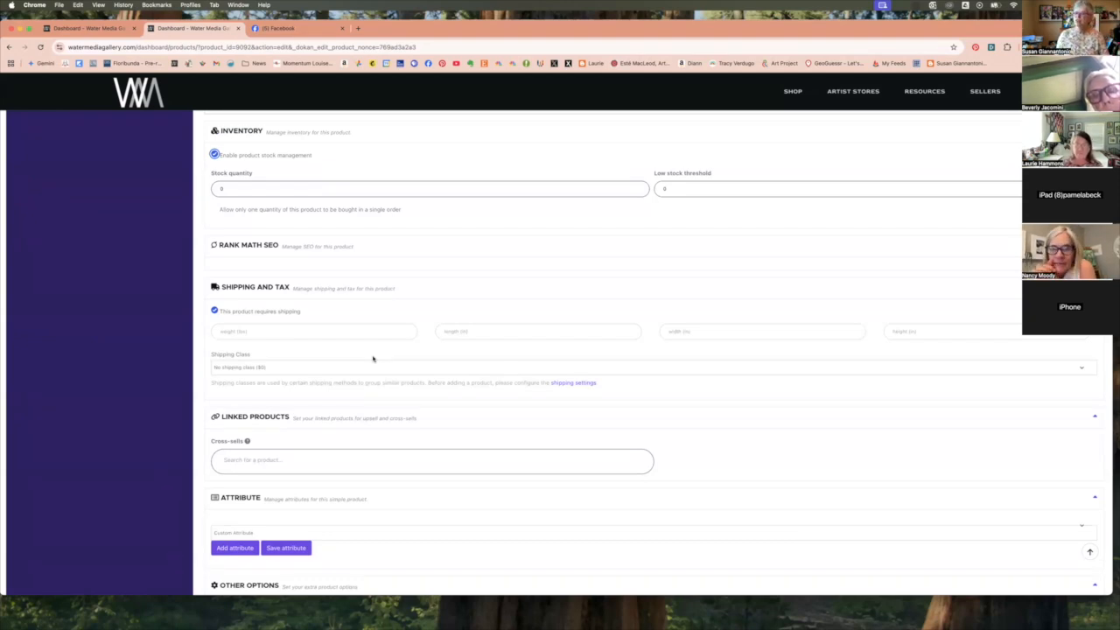
scroll(373, 357, "down", 1)
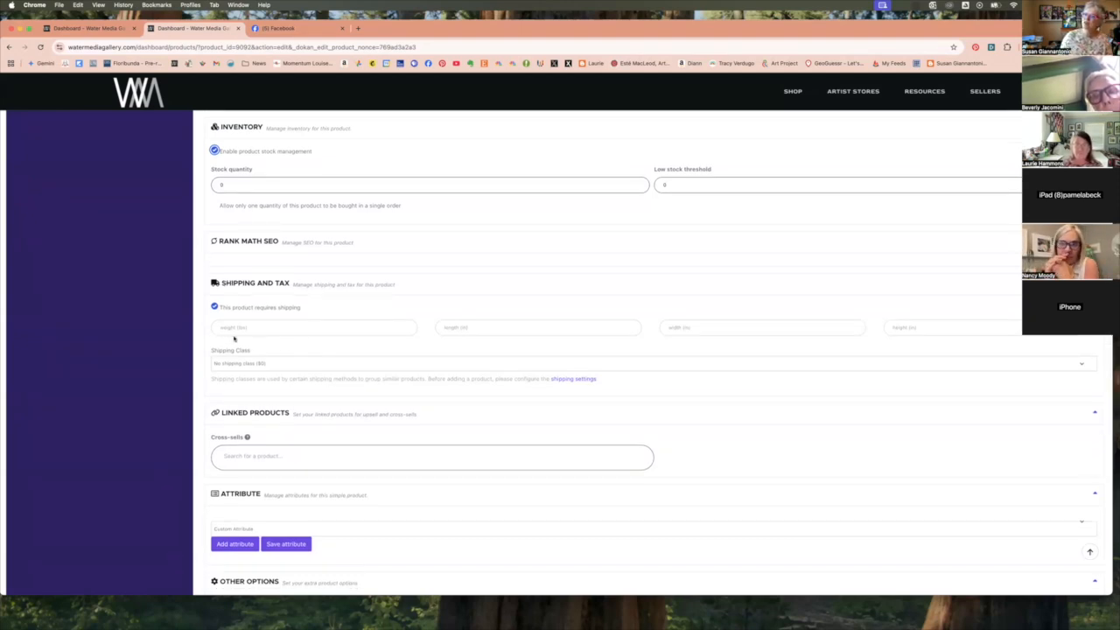
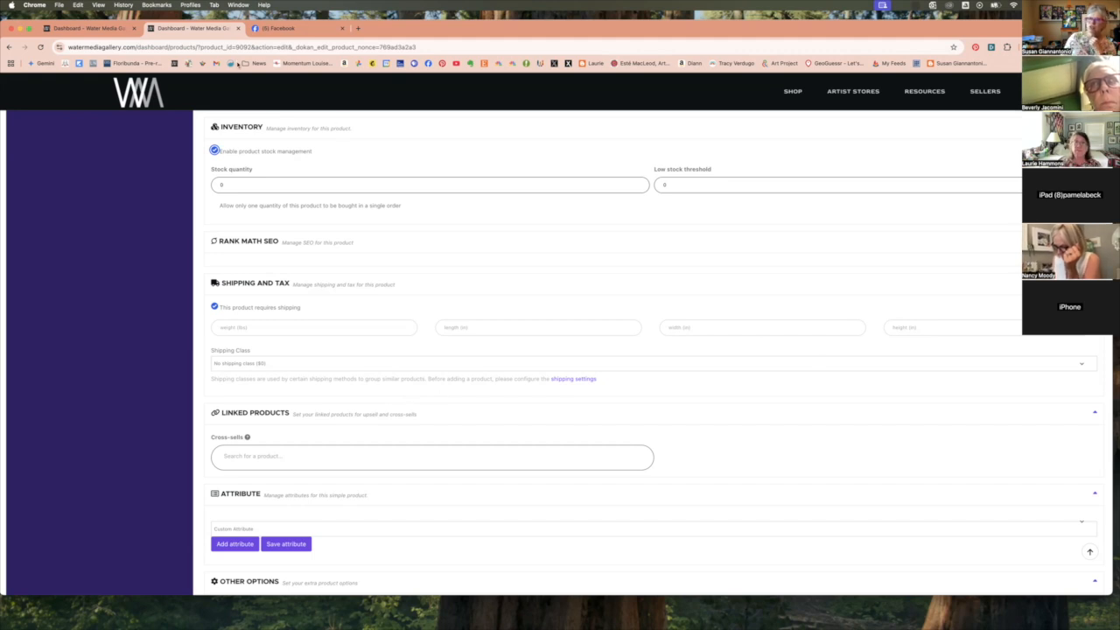
Compare Garden Burst's shipping section with the blank new product form, and review the form's linked products, attributes and other options.
left_click(99, 29)
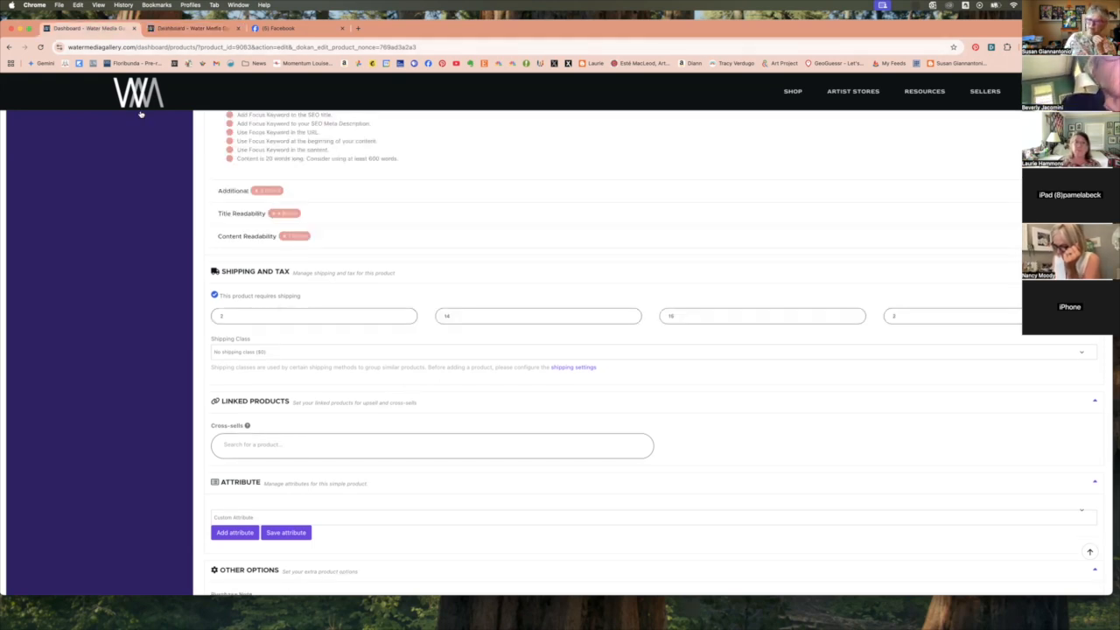
key("ctrl+Tab")
scroll(471, 530, "down", 2)
scroll(471, 532, "up", 1)
scroll(471, 532, "up", 2)
scroll(471, 530, "down", 1)
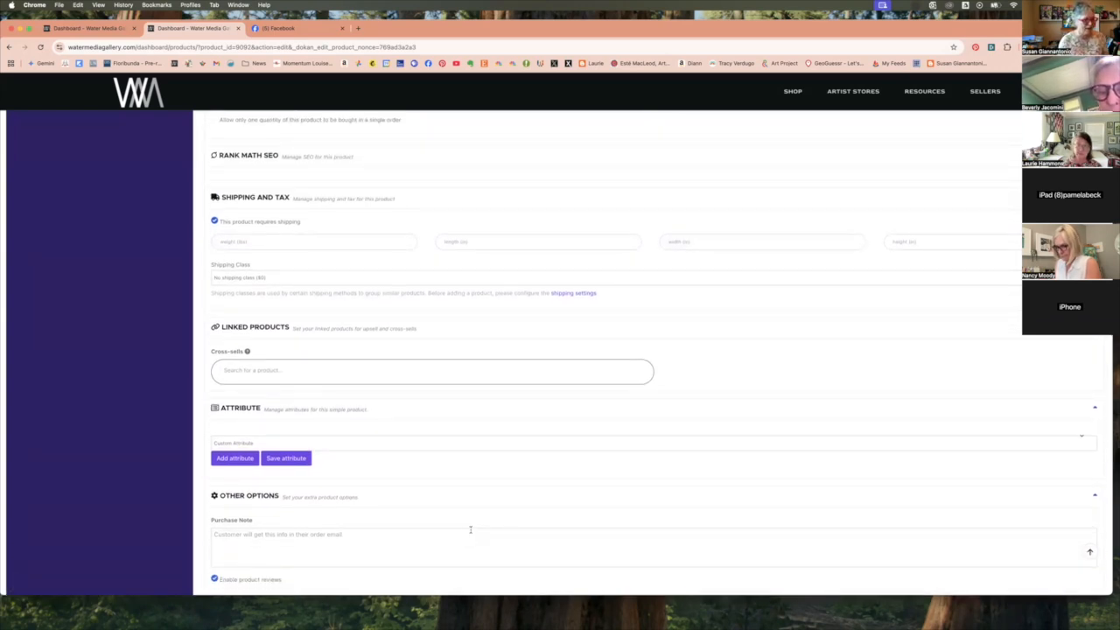
scroll(471, 530, "down", 3)
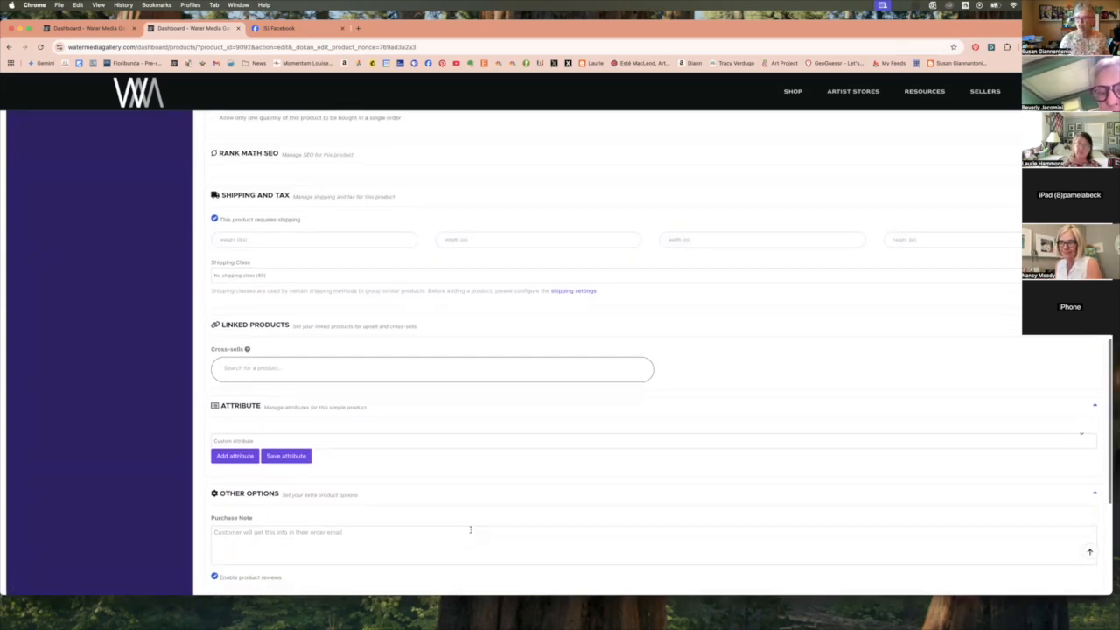
scroll(470, 531, "down", 1)
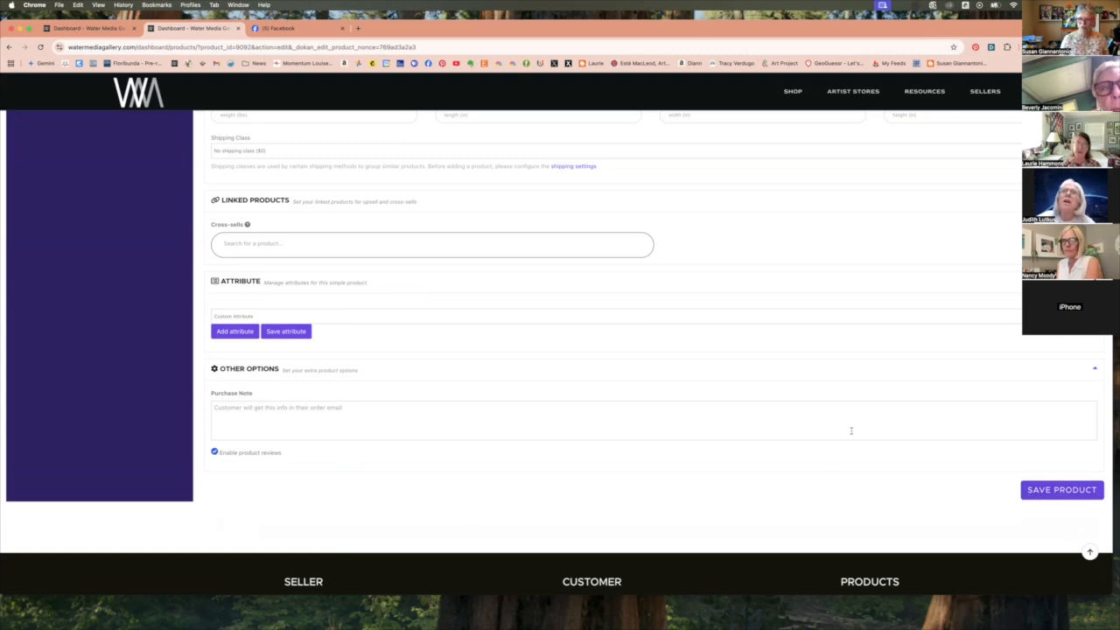
scroll(851, 430, "up", 15)
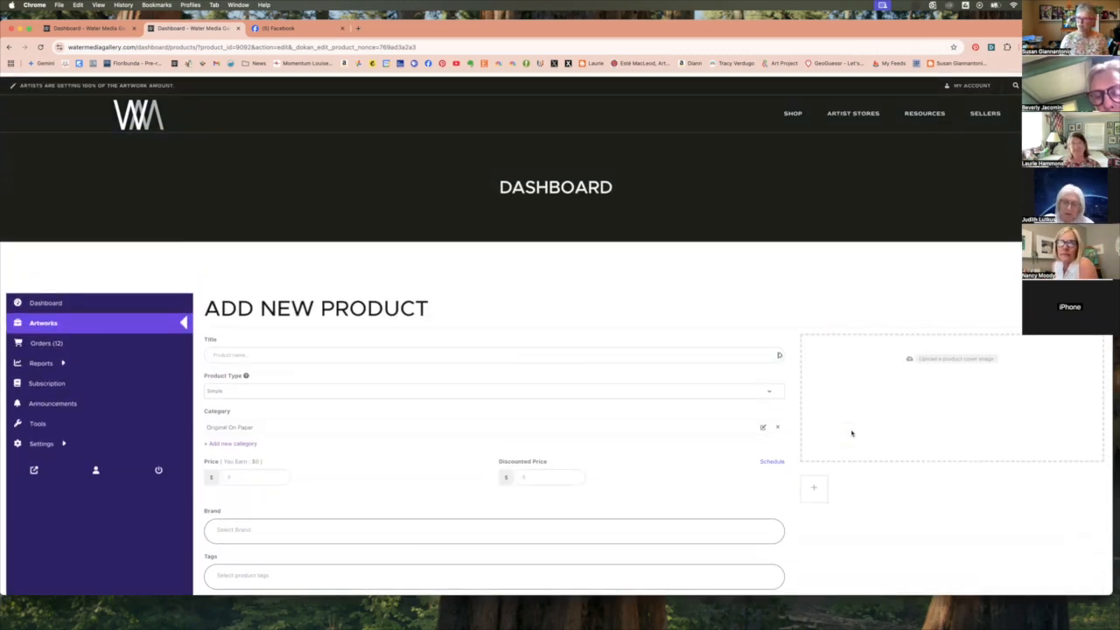
Examine Garden Burst's cover image, its gallery image and the place for adding further gallery images.
left_click(106, 28)
scroll(687, 371, "up", 10)
scroll(686, 371, "up", 5)
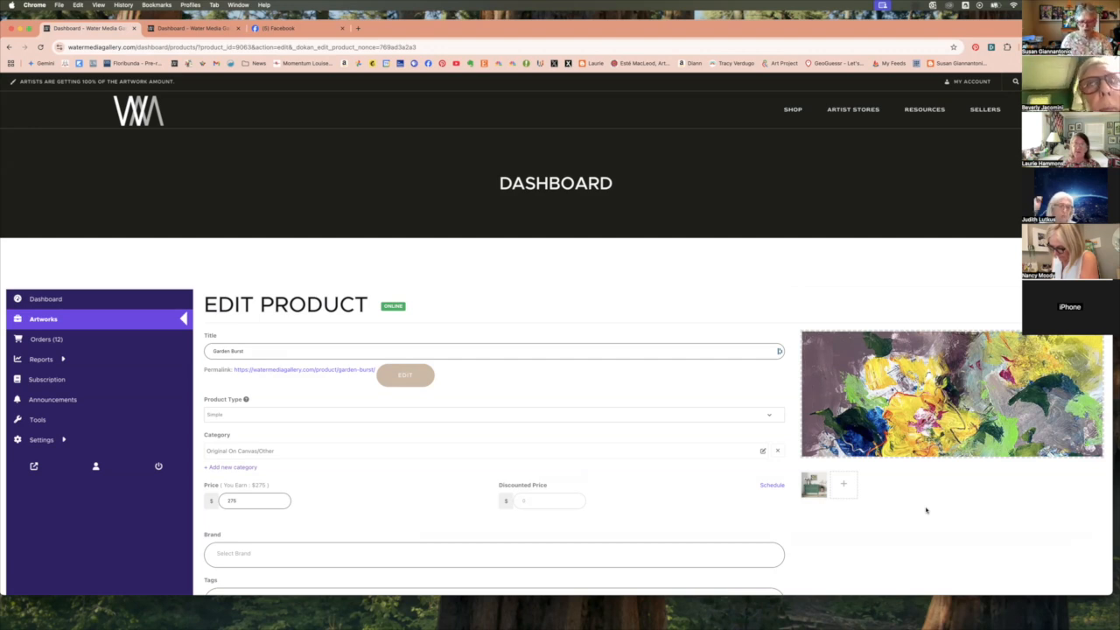
scroll(906, 509, "down", 2)
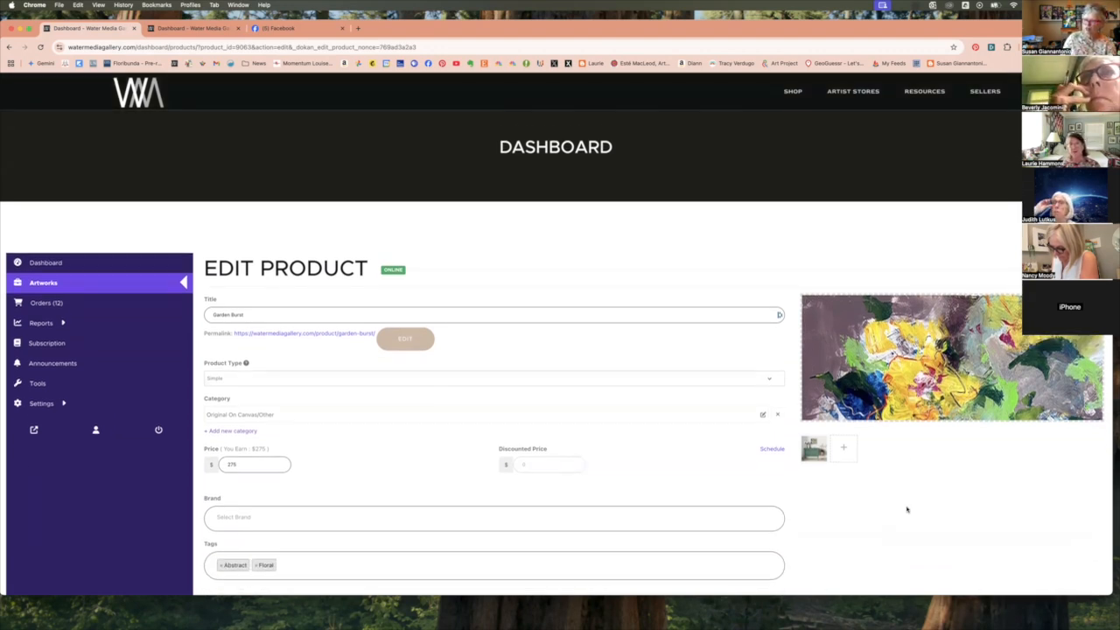
scroll(907, 509, "up", 1)
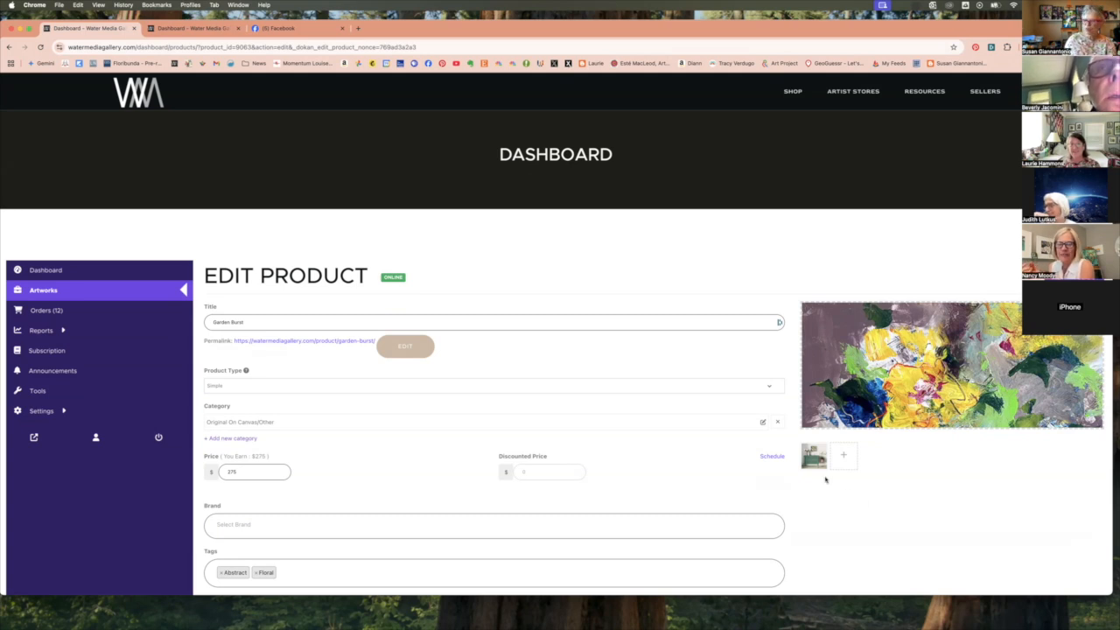
mouse_move(815, 459)
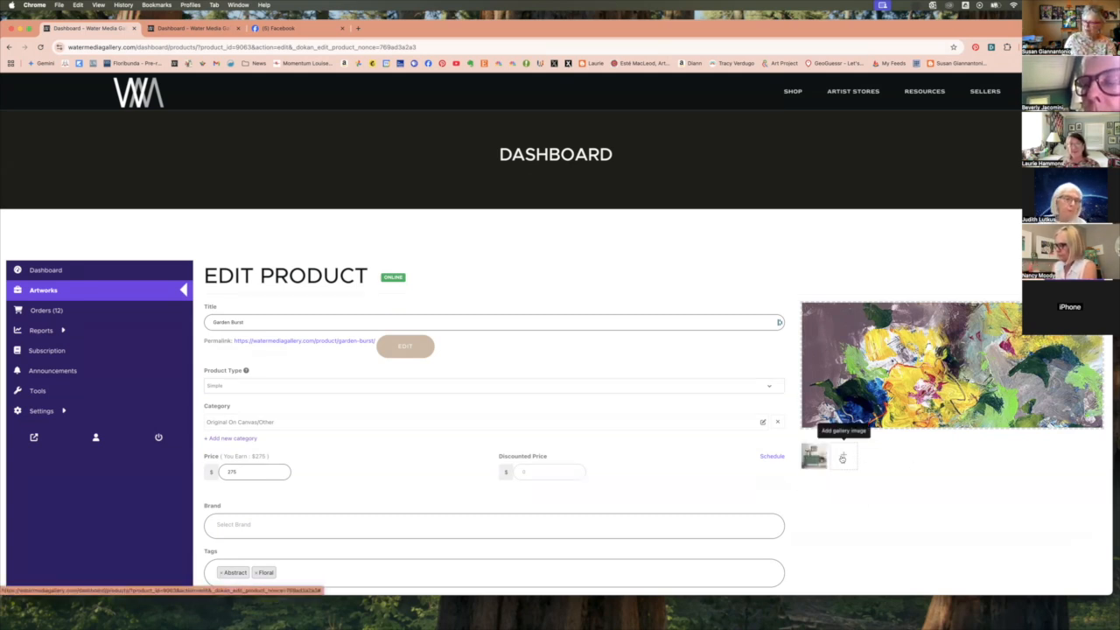
Leave the new product form for the gallery's public home page and view the artworks in its collections.
left_click(183, 29)
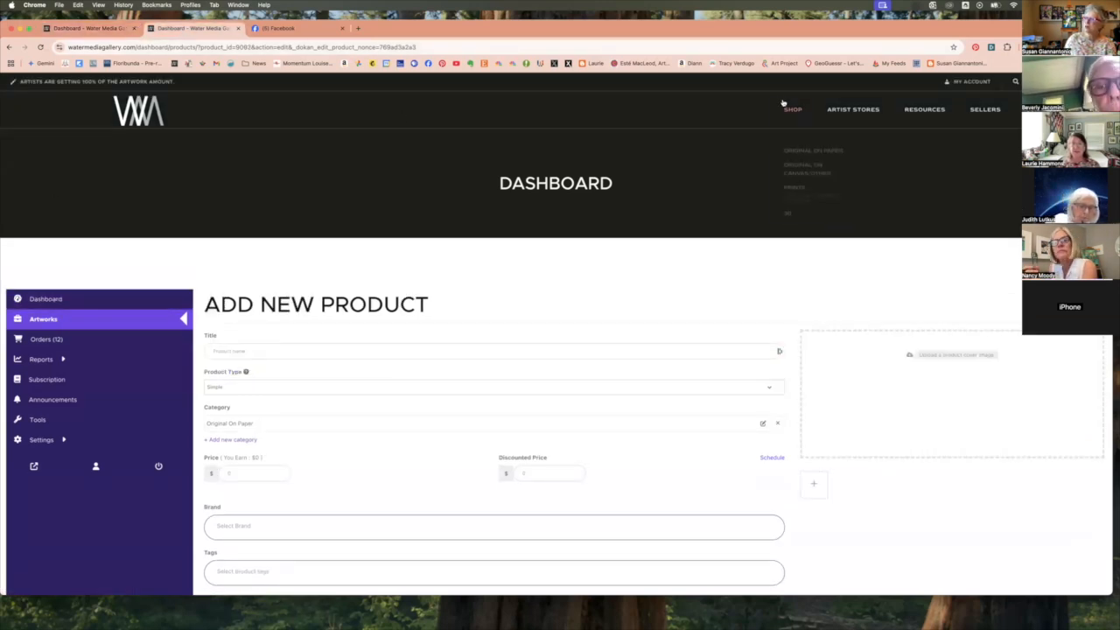
left_click(141, 111)
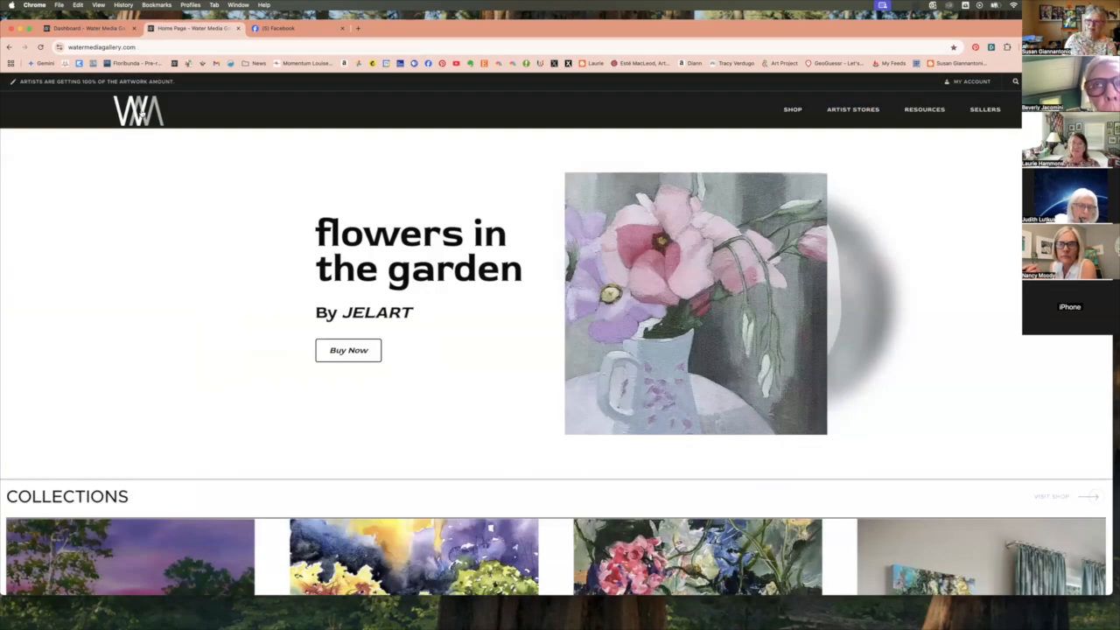
scroll(264, 175, "down", 1)
scroll(261, 175, "down", 5)
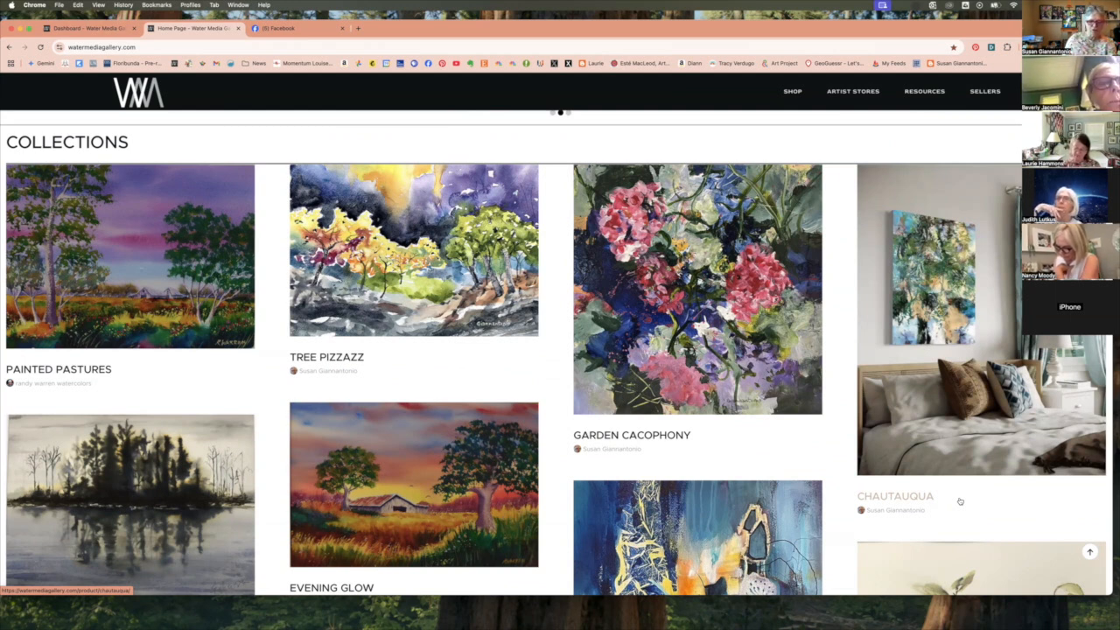
Open the Chautauqua artwork's public page and compare its room-setting image with the full painting image.
scroll(960, 501, "down", 1)
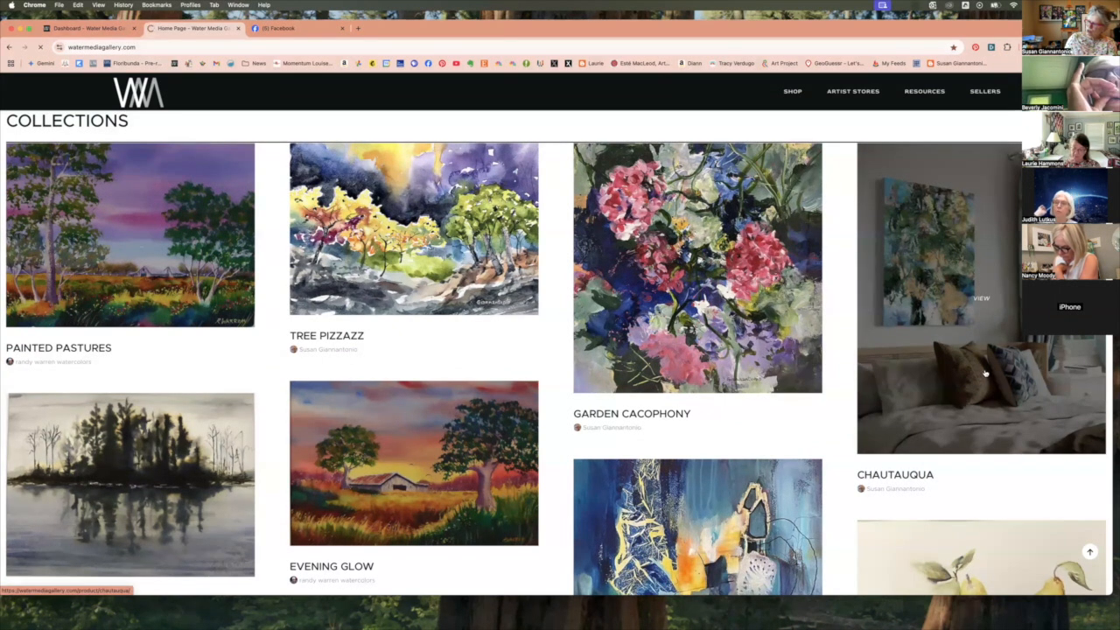
scroll(939, 412, "down", 5)
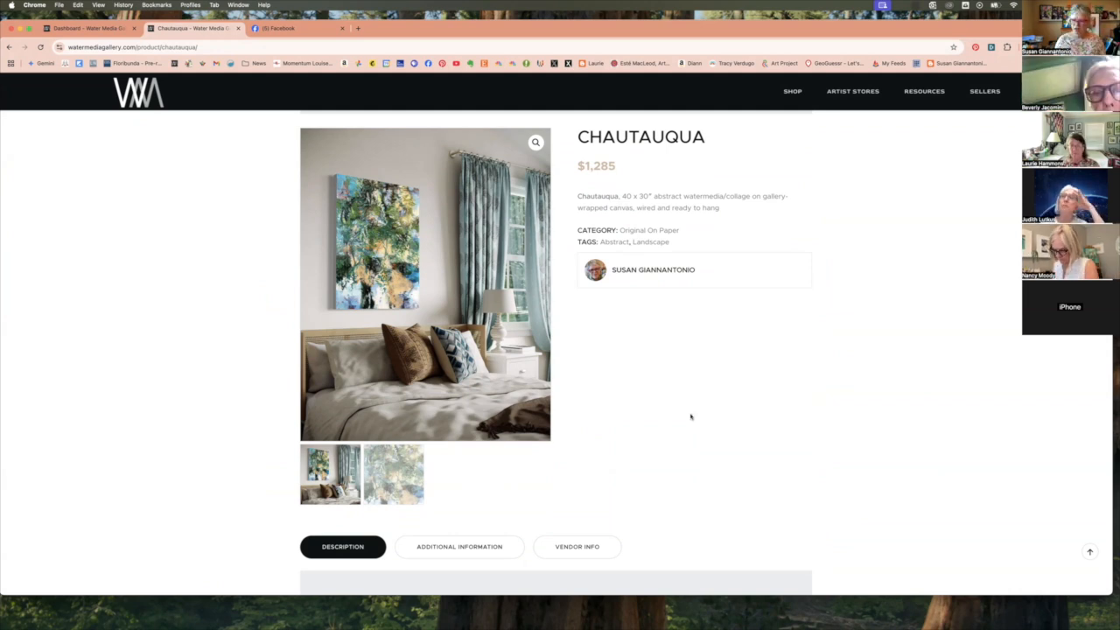
left_click(393, 473)
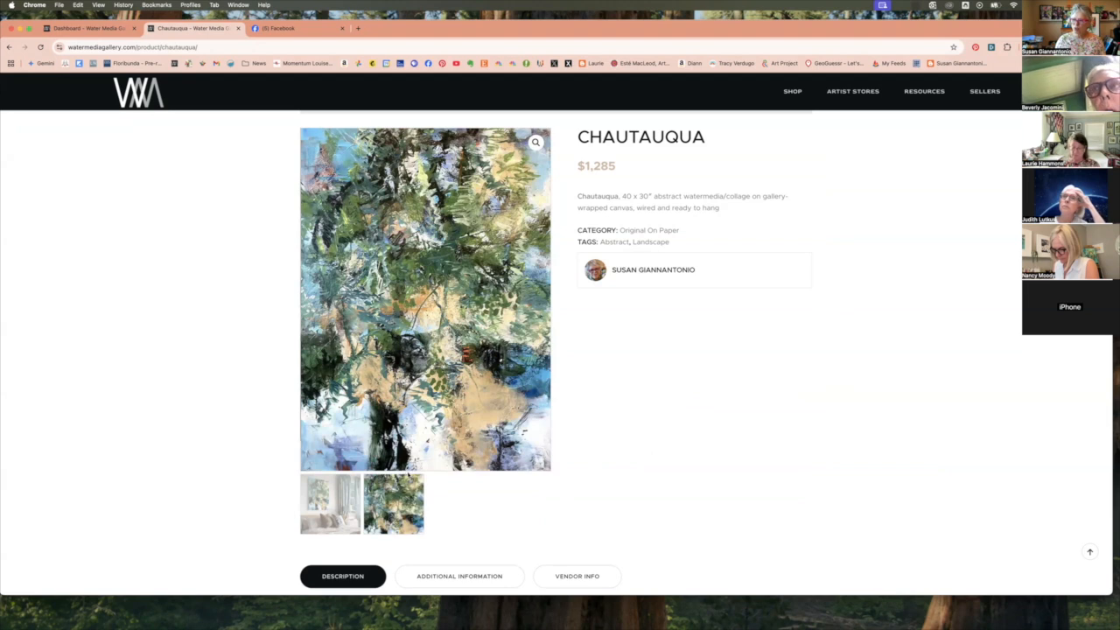
left_click(317, 483)
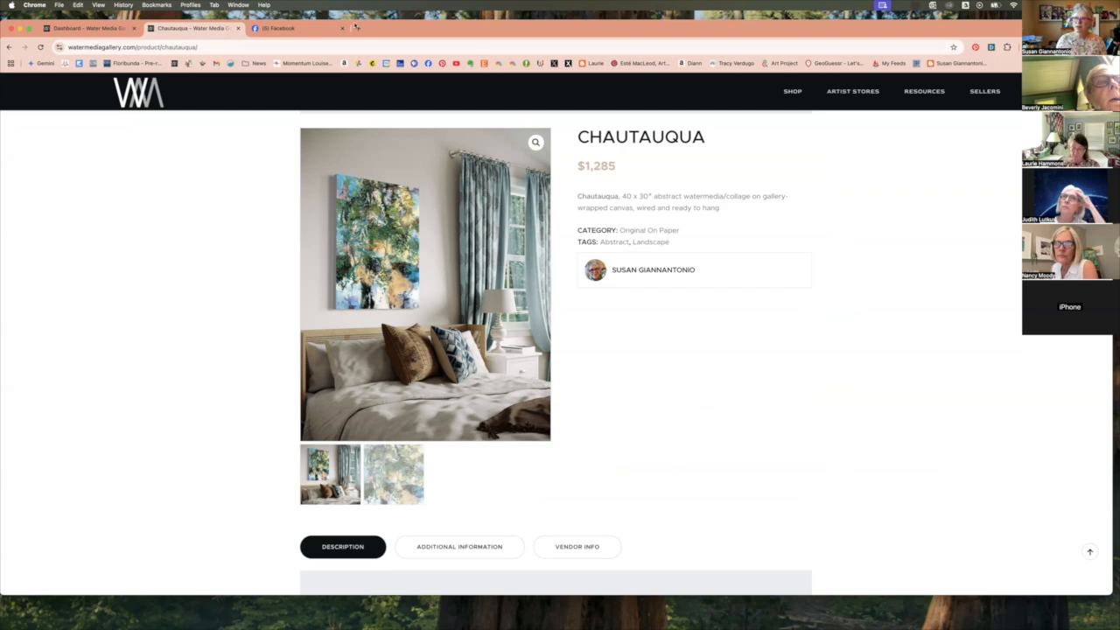
Return to the seller dashboard, view the media library for Garden Burst's gallery images, and reopen that artwork's edit form.
left_click(79, 30)
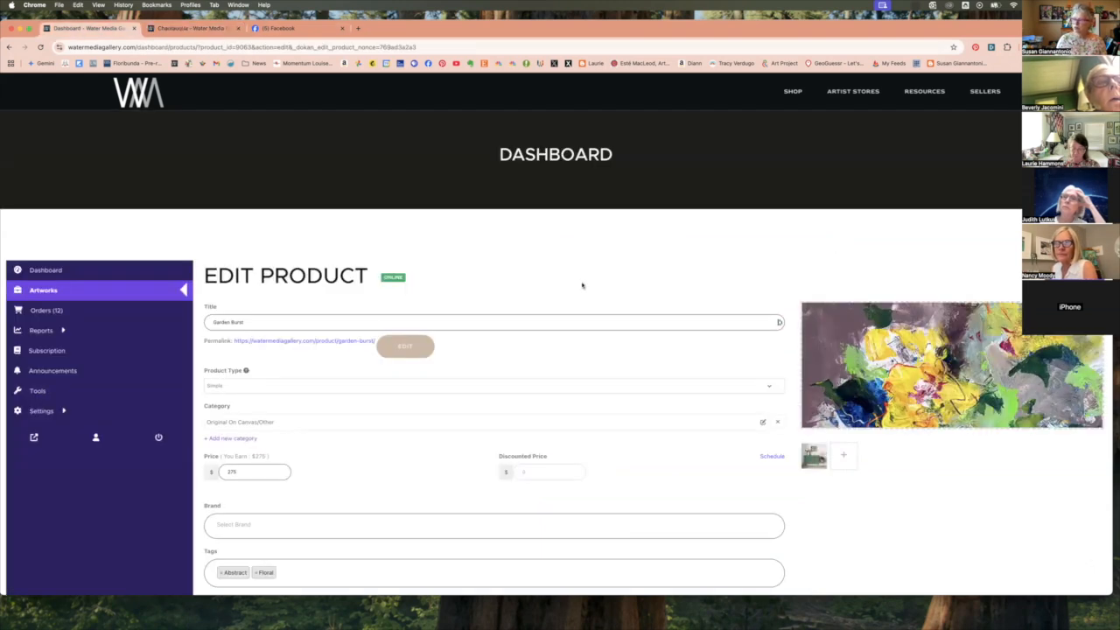
scroll(833, 458, "up", 1)
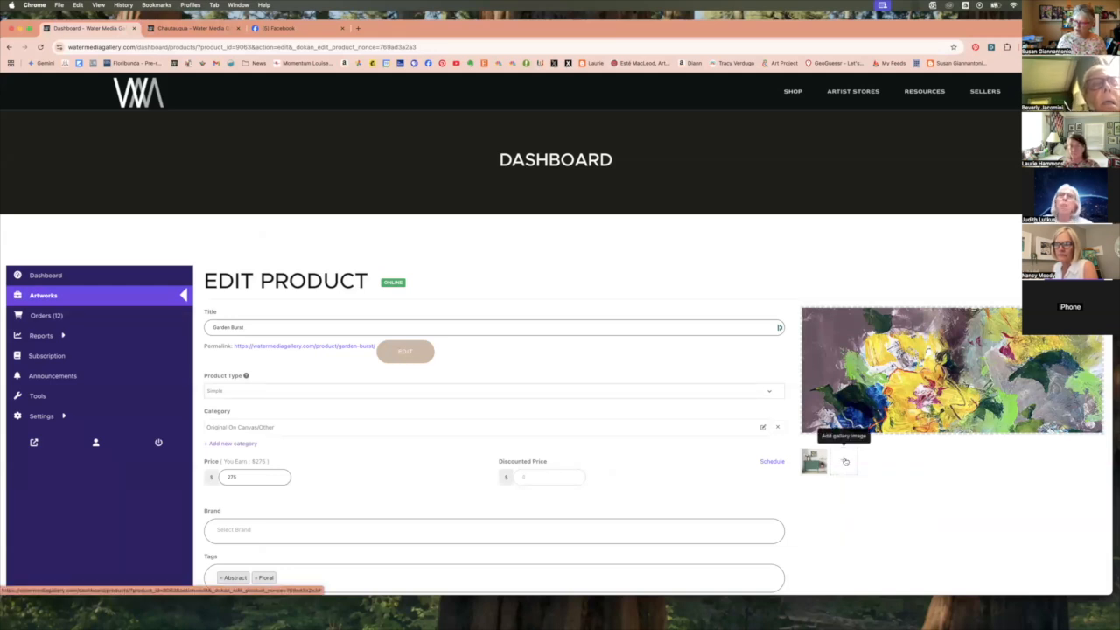
left_click(844, 462)
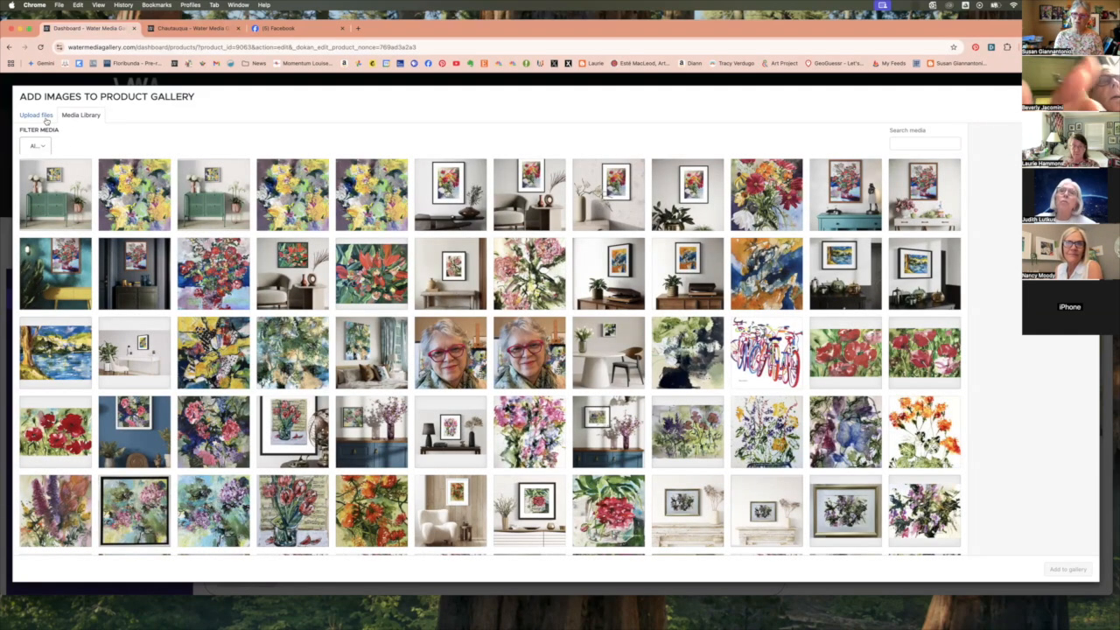
left_click(9, 47)
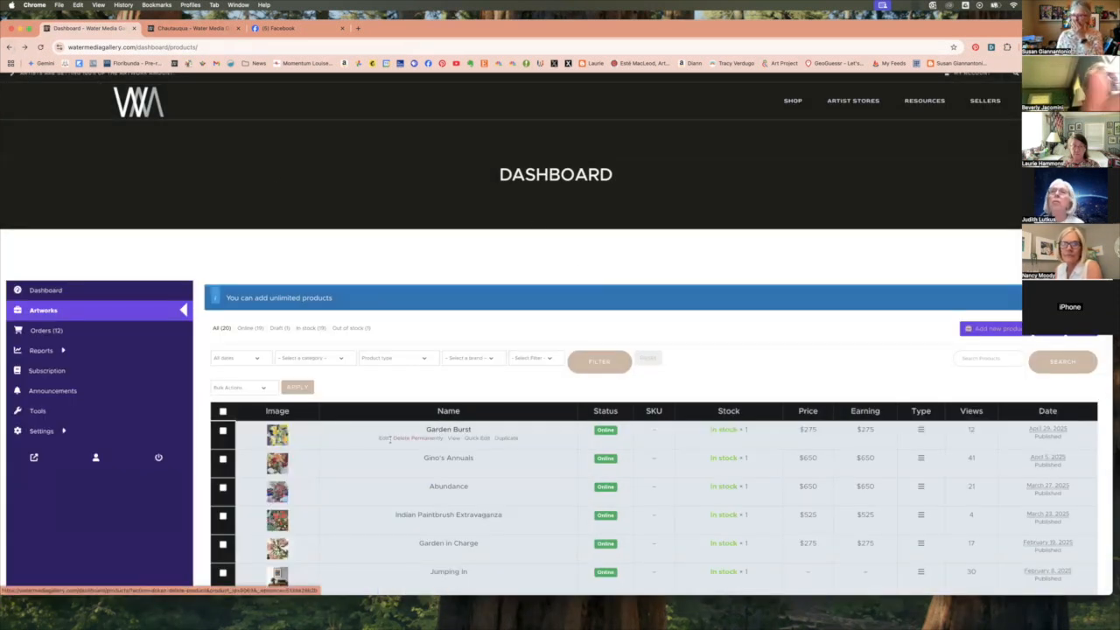
left_click(384, 439)
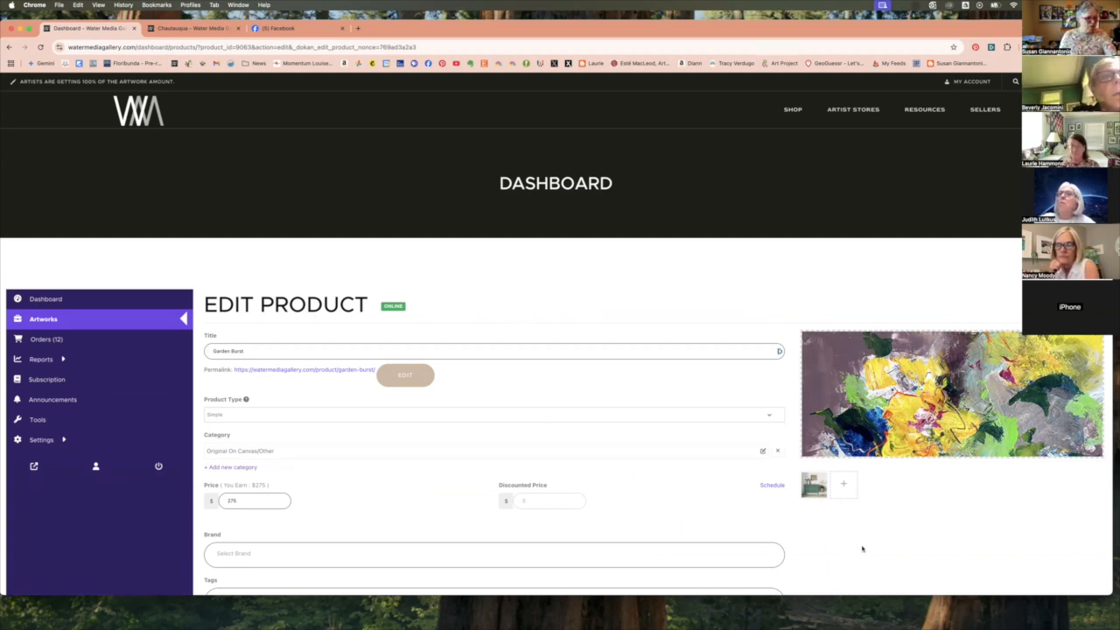
Upload the name card image from a Finder window to Garden Burst's product gallery, then remove it from the gallery.
left_click(844, 487)
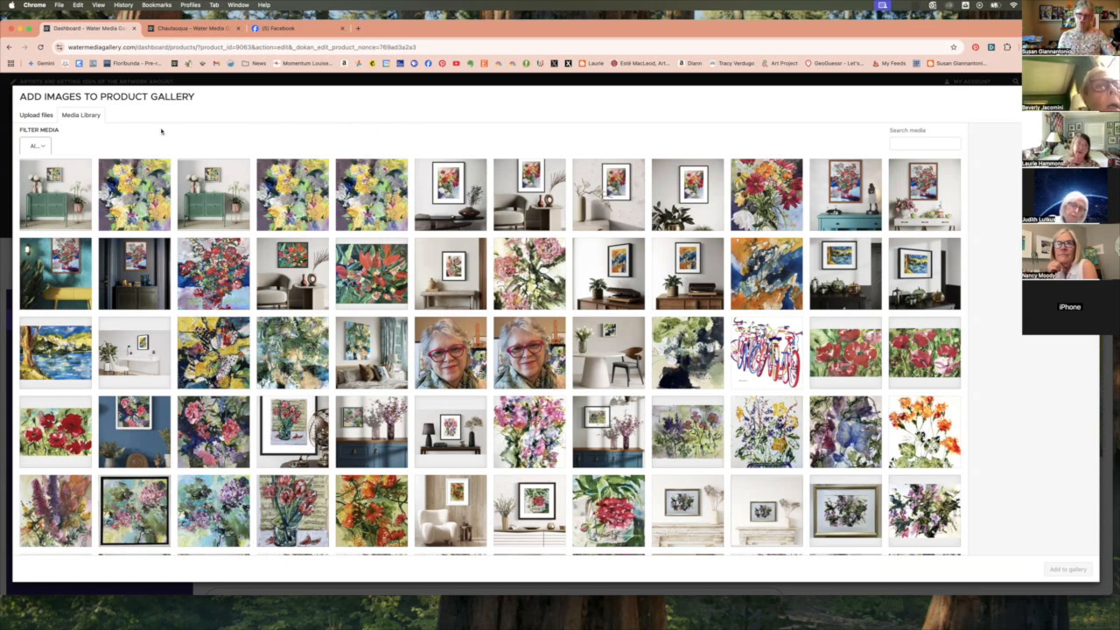
left_click(41, 118)
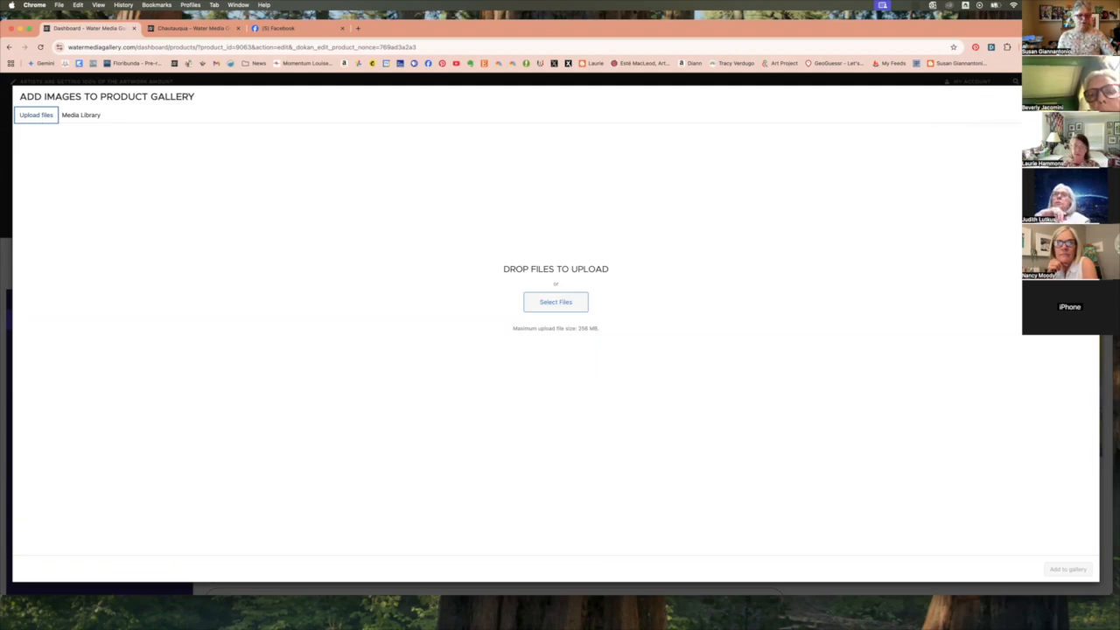
key("super+Tab")
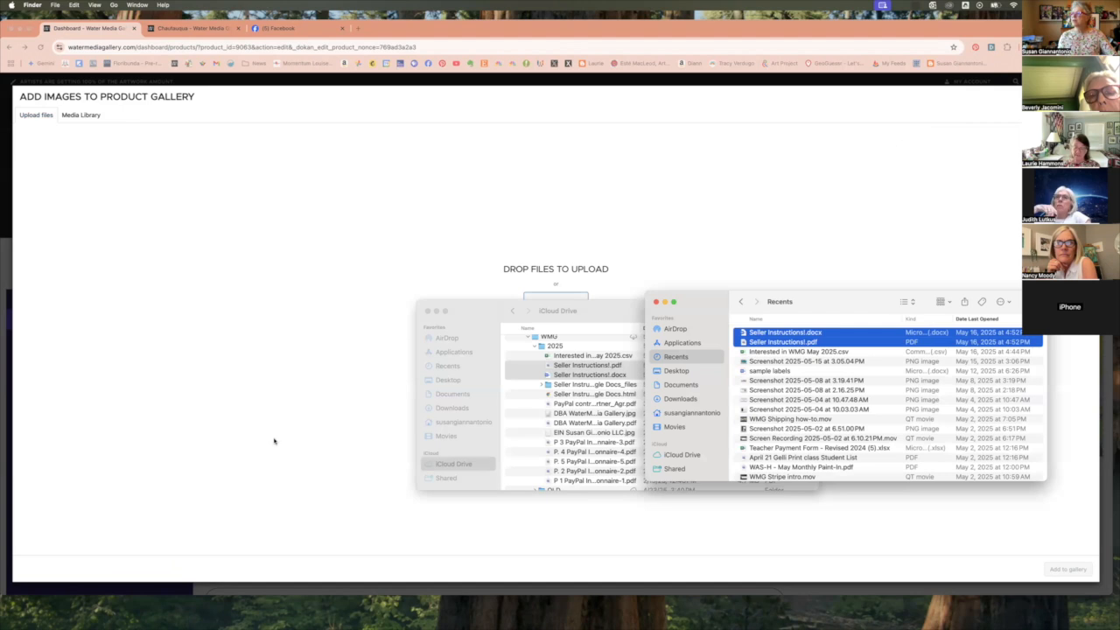
left_click_drag(601, 316, 0, 324)
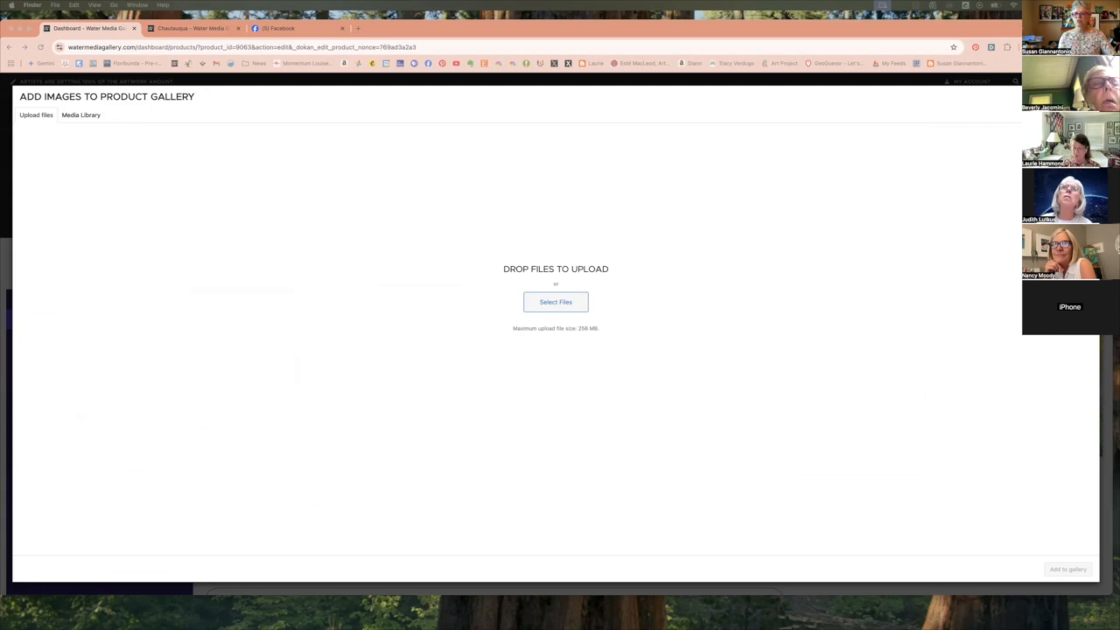
left_click_drag(0, 324, 531, 362)
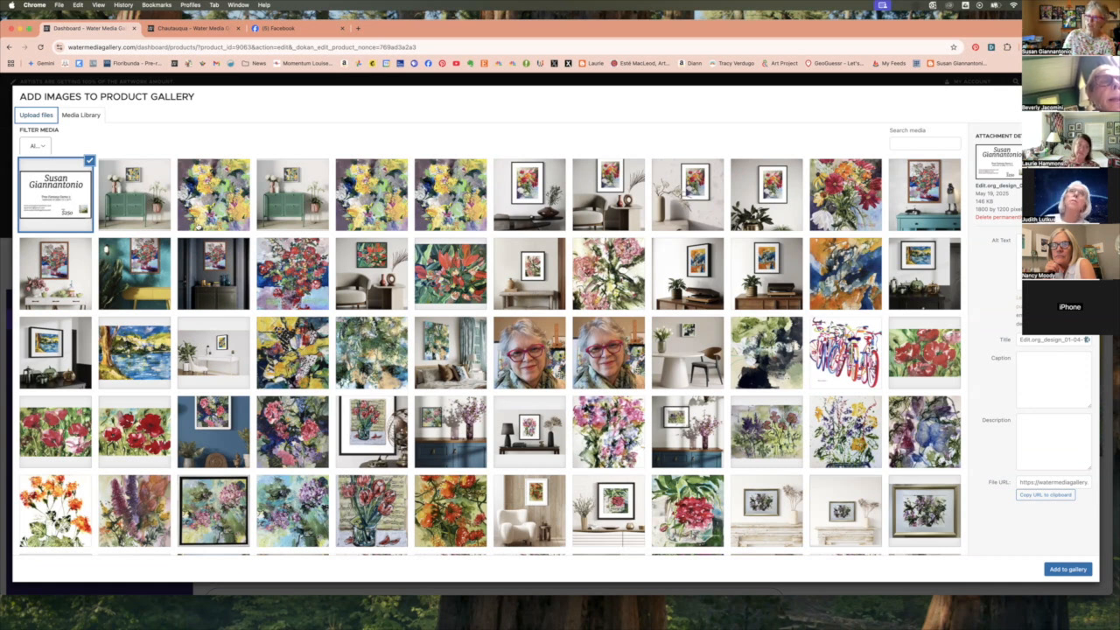
left_click(1067, 569)
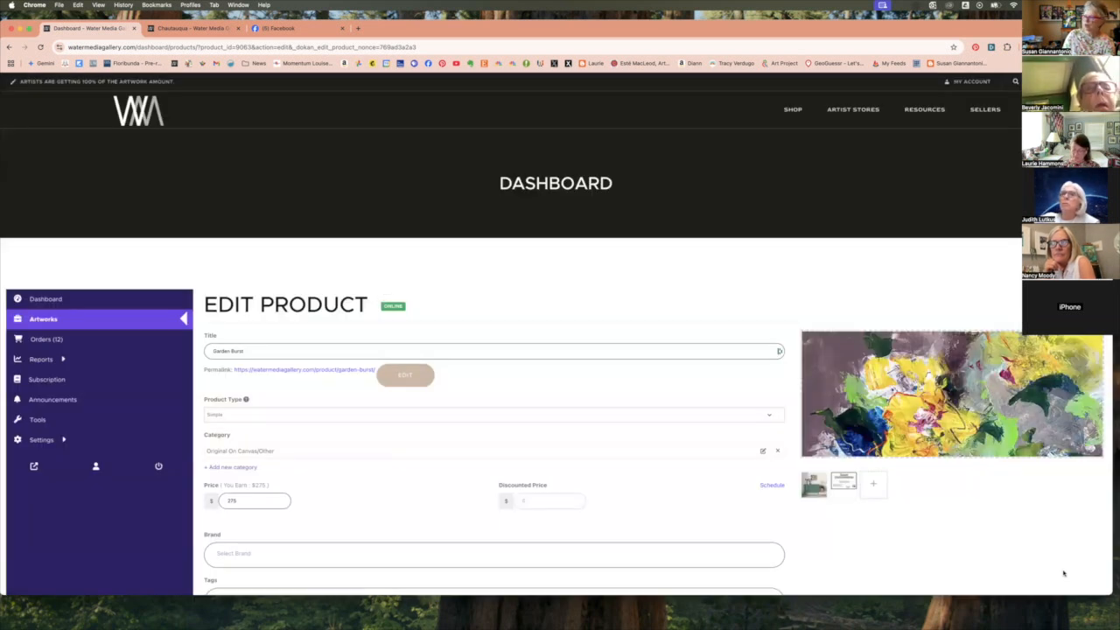
mouse_move(849, 485)
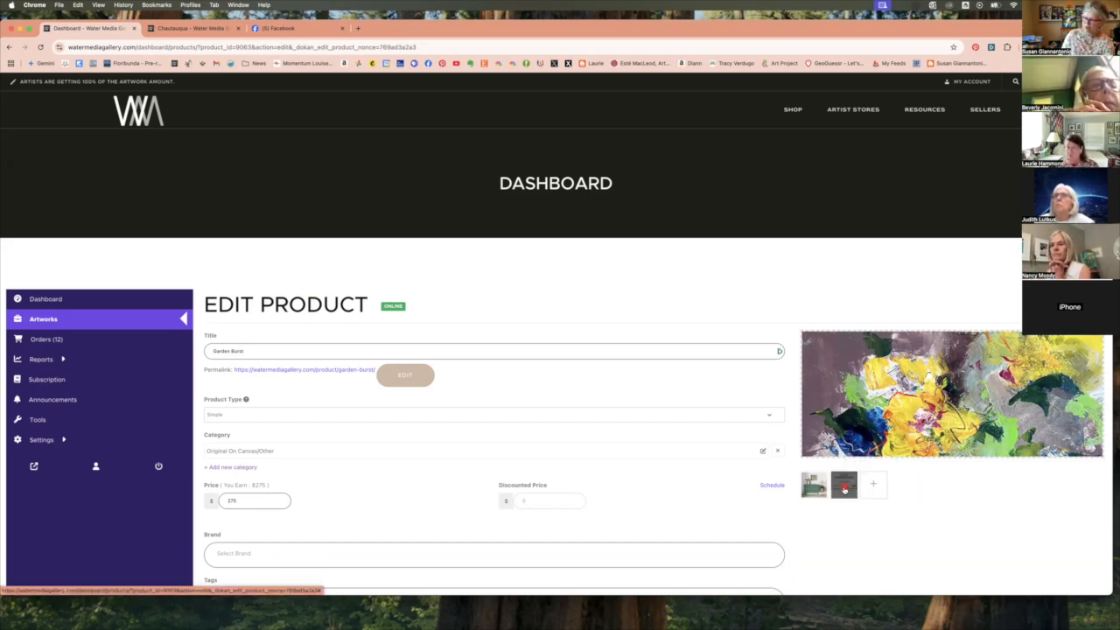
left_click(844, 490)
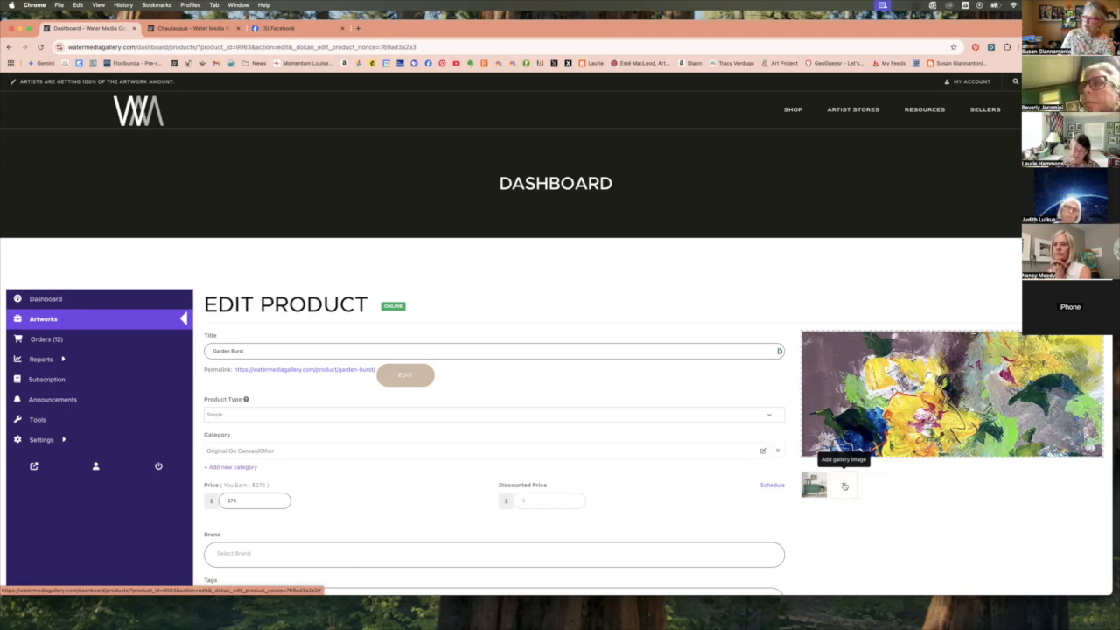
Upload wood scen.jpg from the Desktop folder to Garden Burst's product gallery, then remove it from the gallery.
left_click(844, 486)
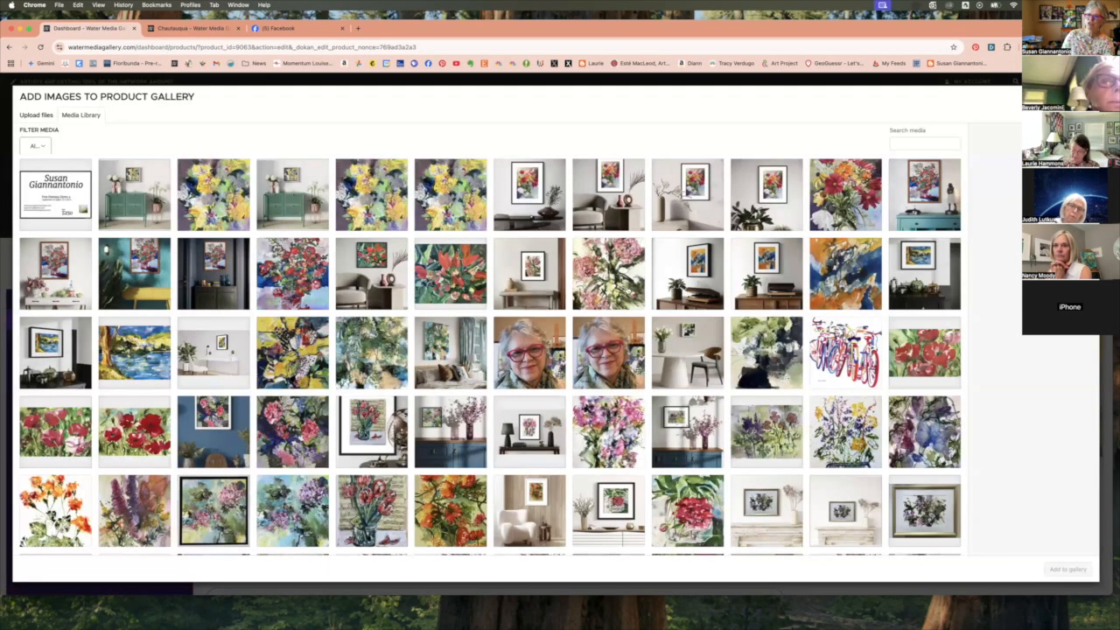
left_click(43, 116)
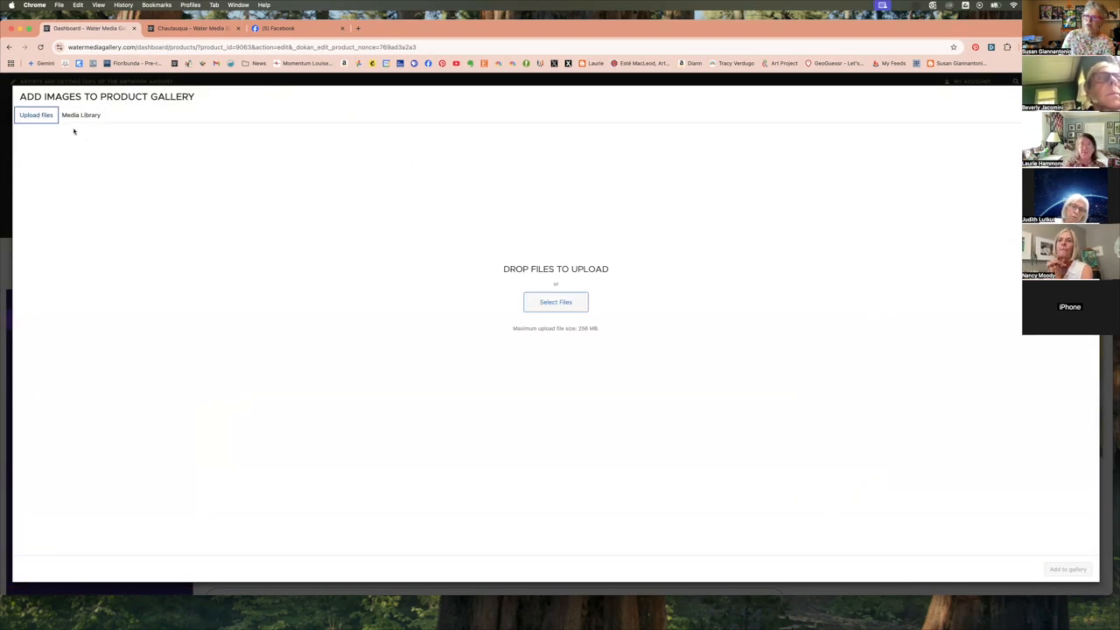
left_click(555, 302)
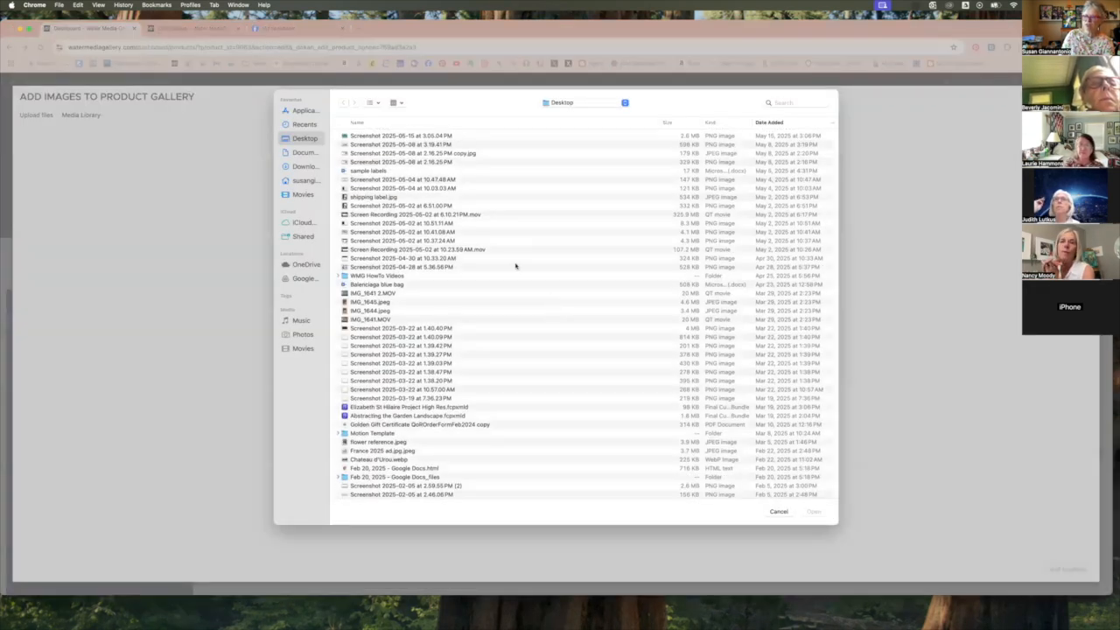
left_click(416, 137)
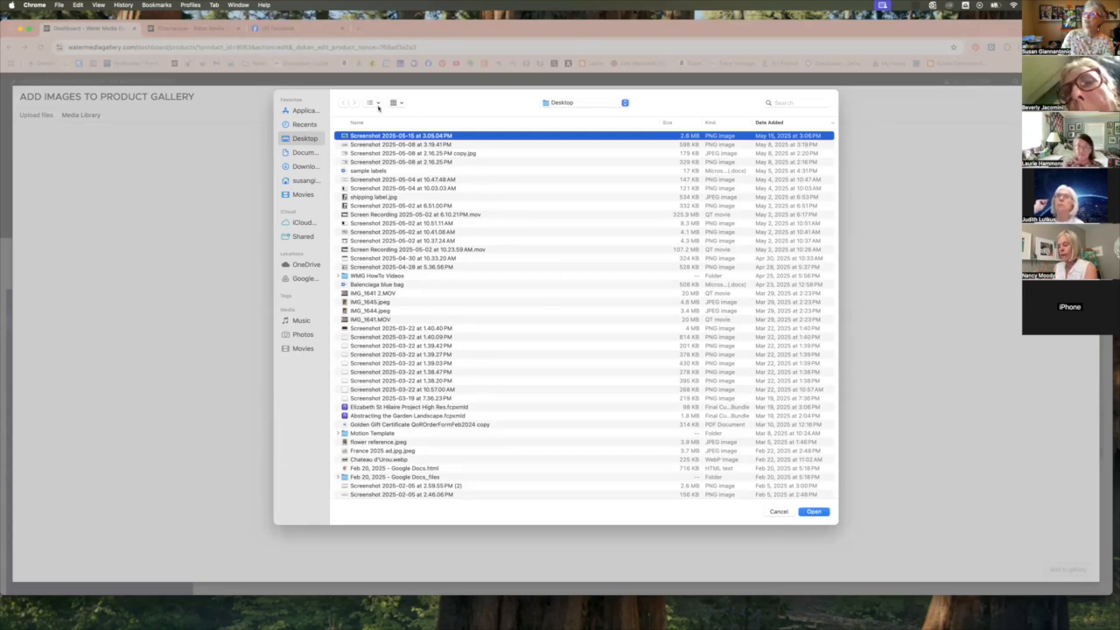
left_click(377, 104)
left_click(376, 141)
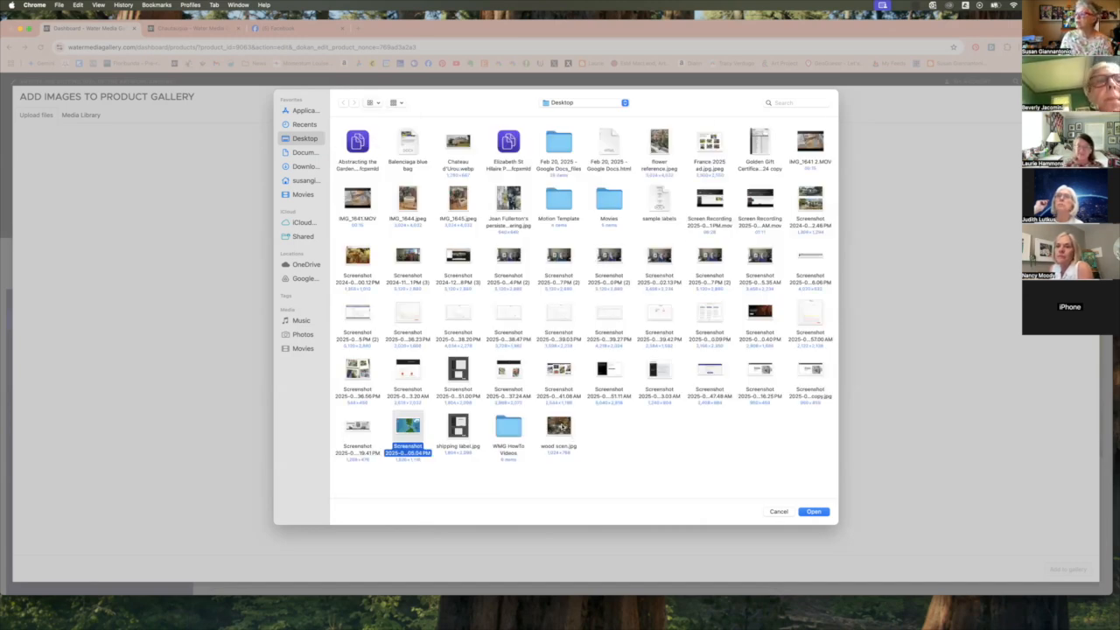
left_click(814, 511)
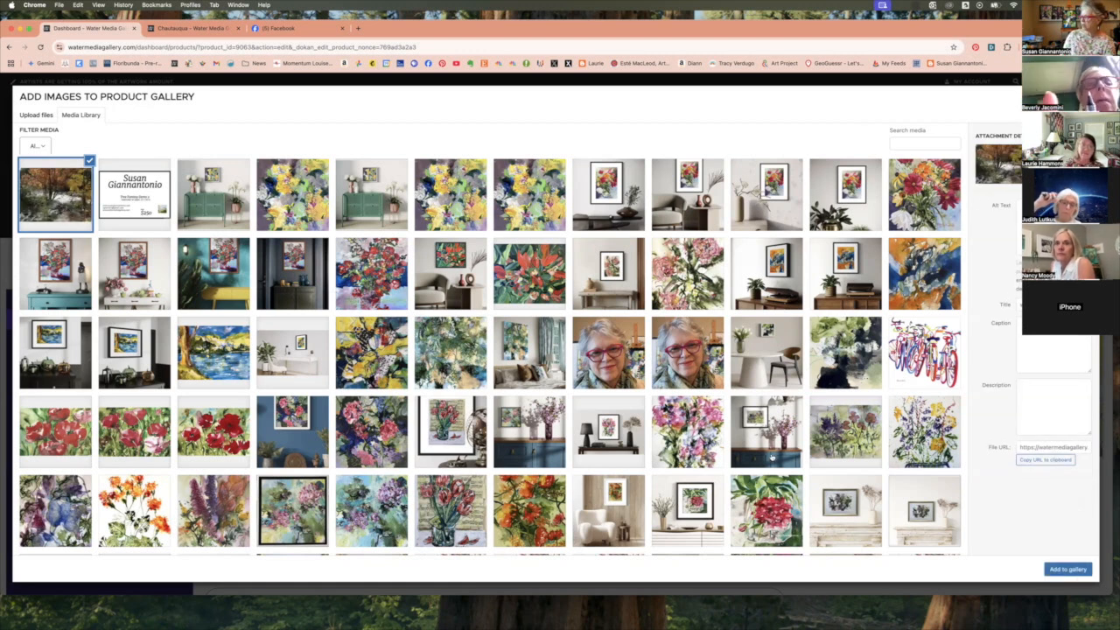
left_click(1063, 570)
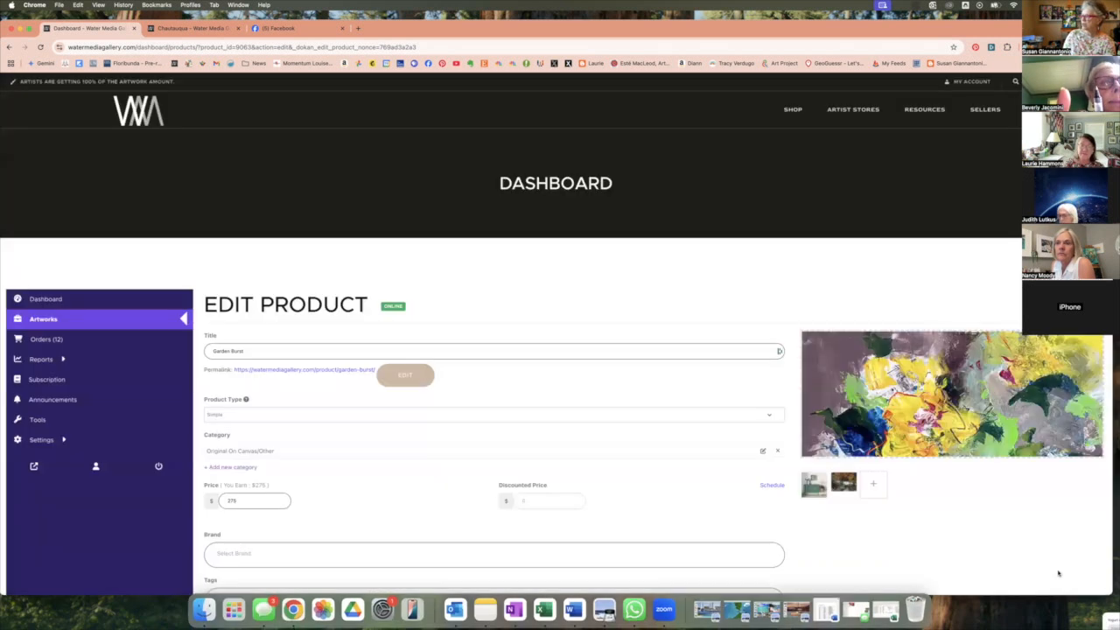
left_click(845, 488)
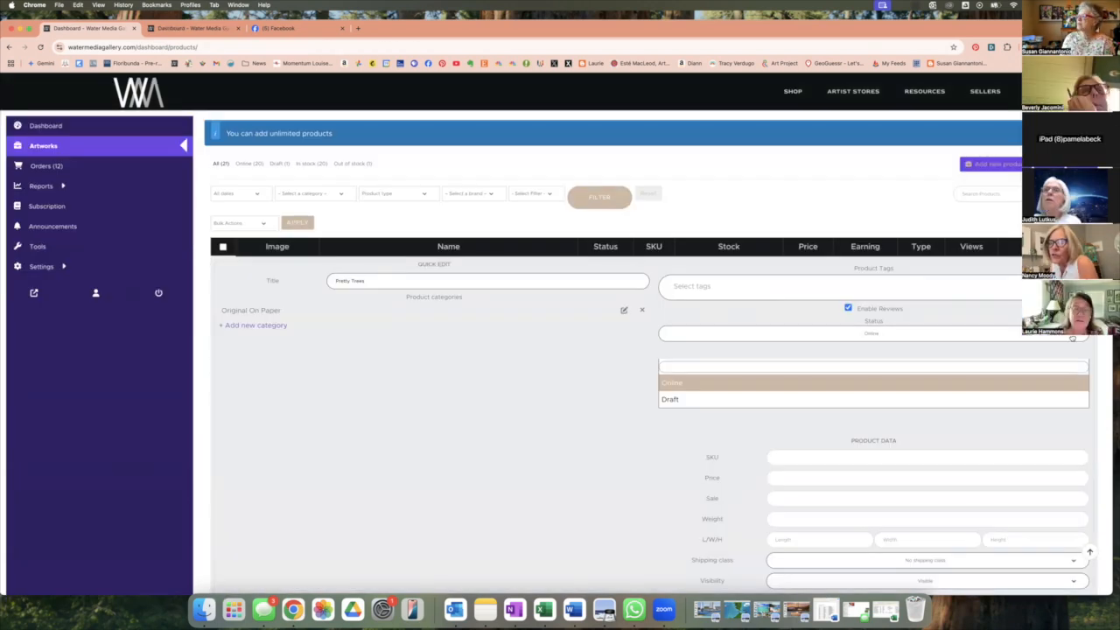
Set the Pretty Trees artwork's status to Draft in its quick edit form and update the product.
left_click(1073, 338)
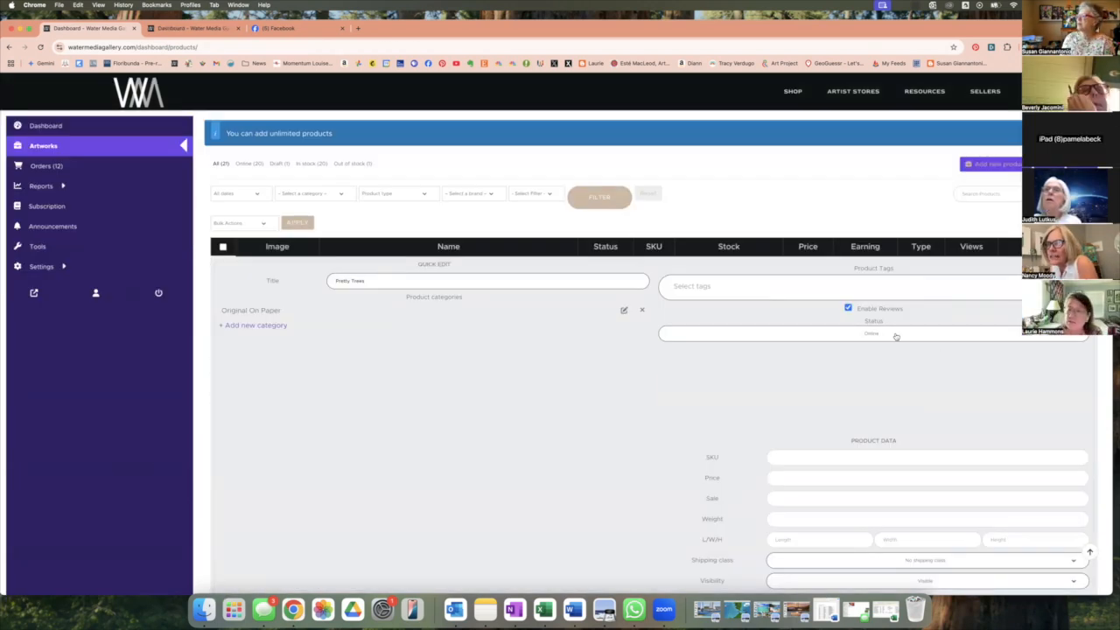
left_click(1078, 336)
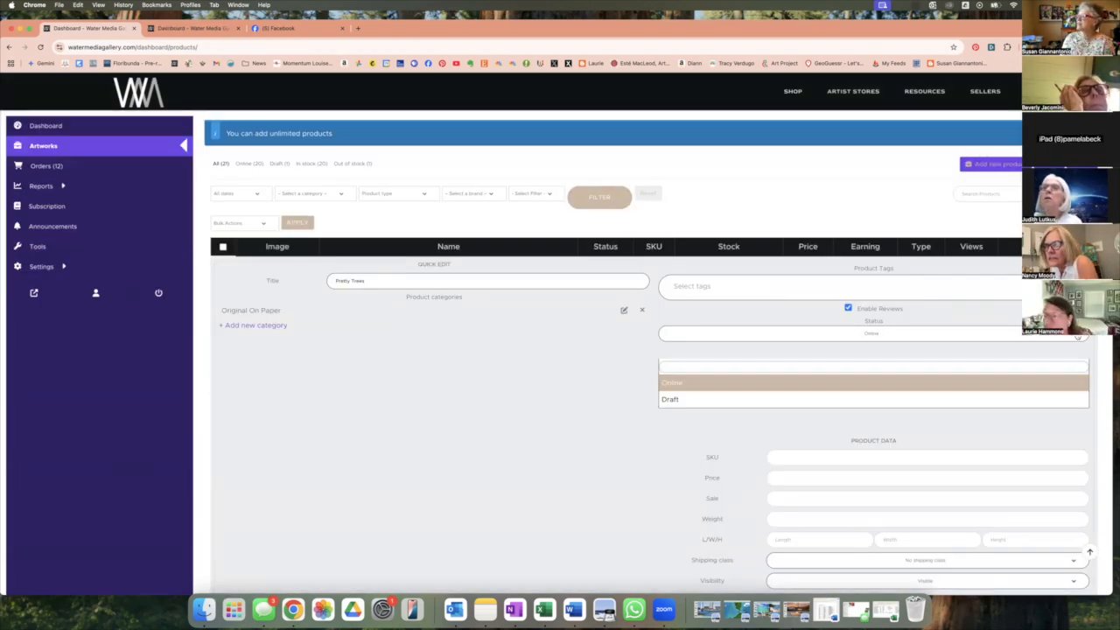
left_click(1042, 399)
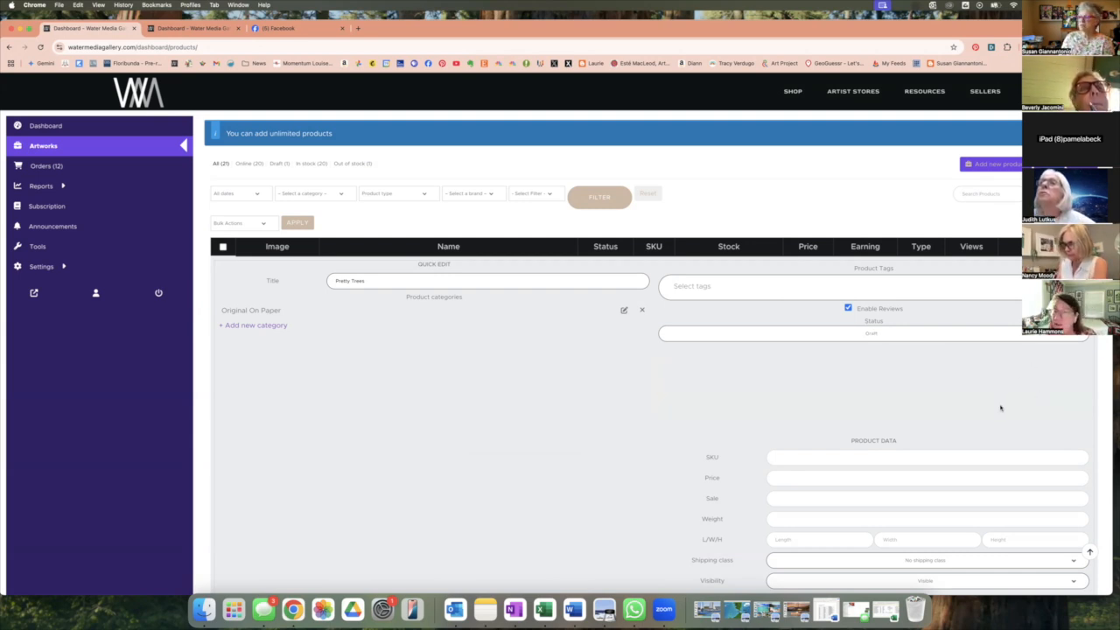
scroll(1001, 408, "down", 10)
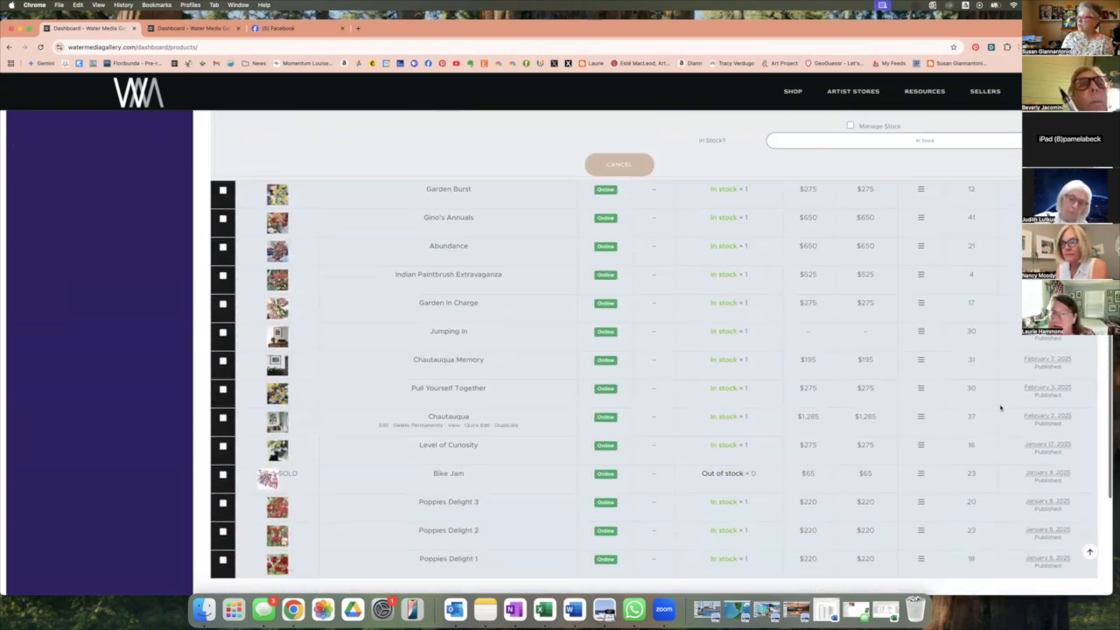
scroll(1001, 408, "up", 10)
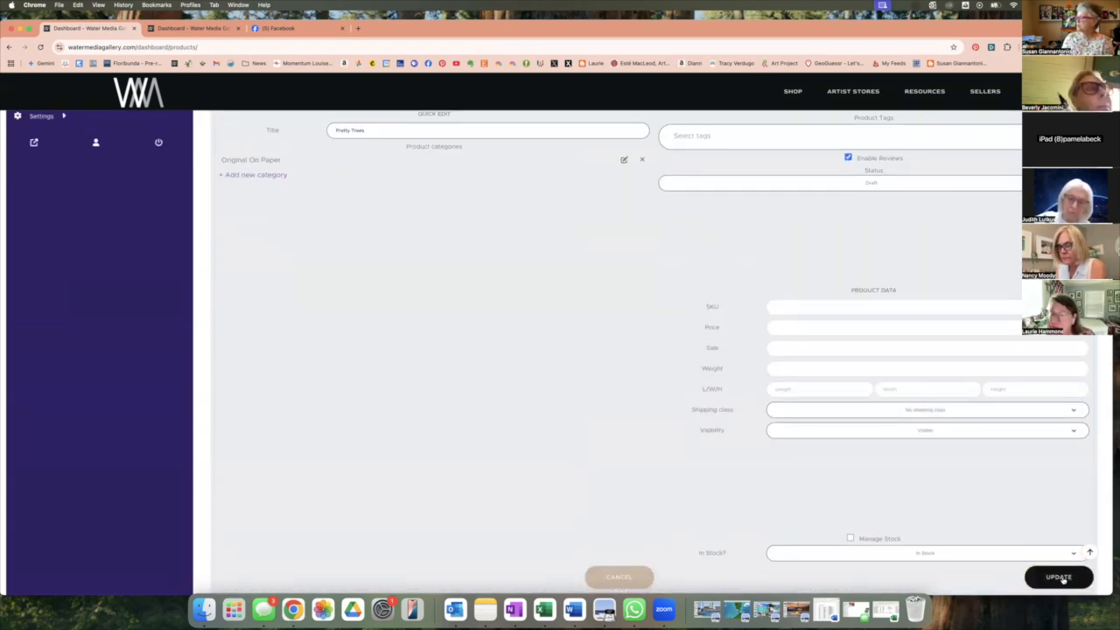
left_click(1059, 577)
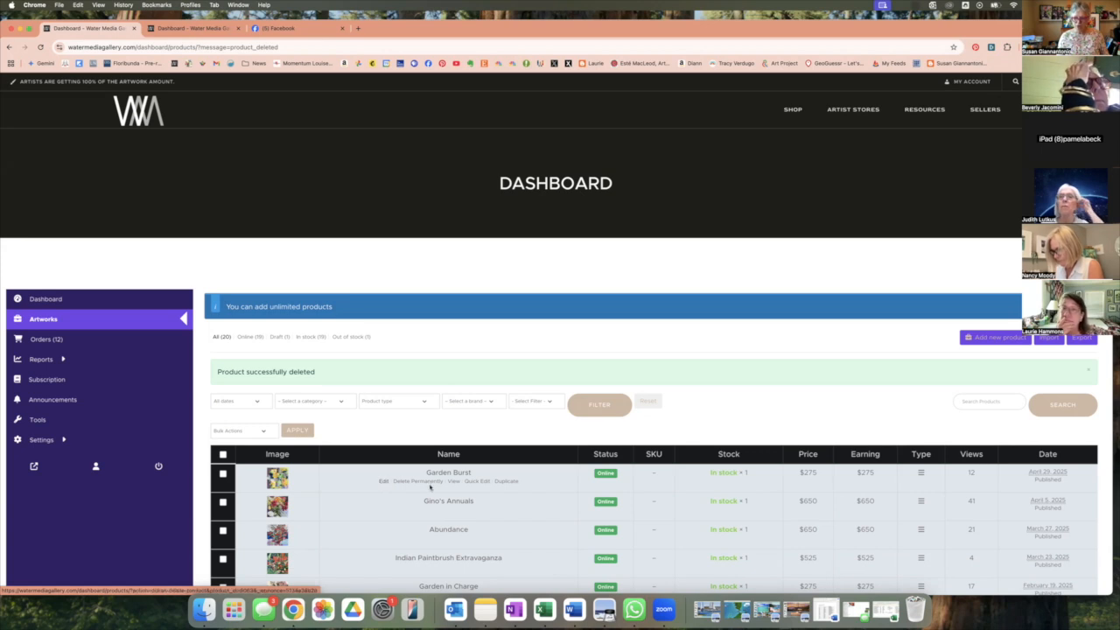
Open Garden Burst's quick edit form and review its status options, keeping the artwork Online.
left_click(477, 481)
scroll(477, 483, "down", 3)
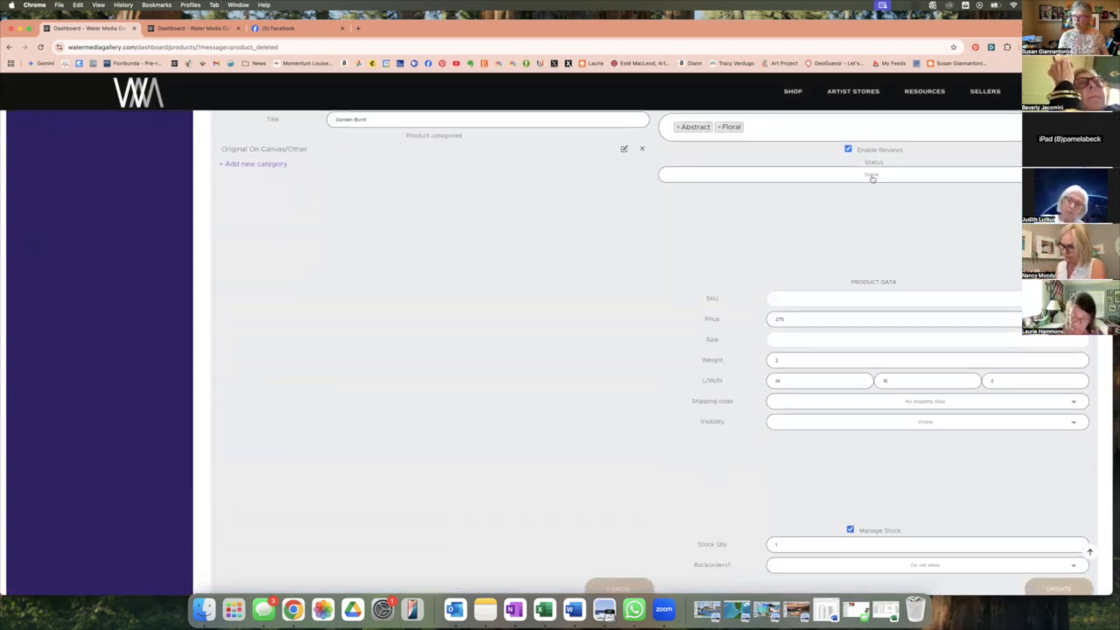
left_click(1070, 175)
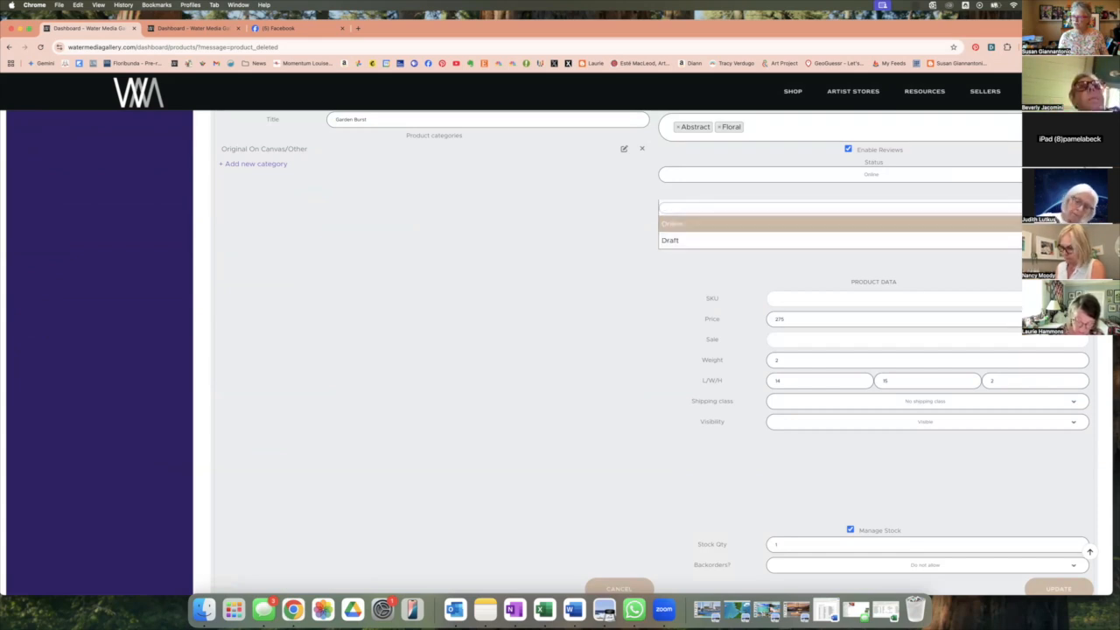
left_click(1069, 224)
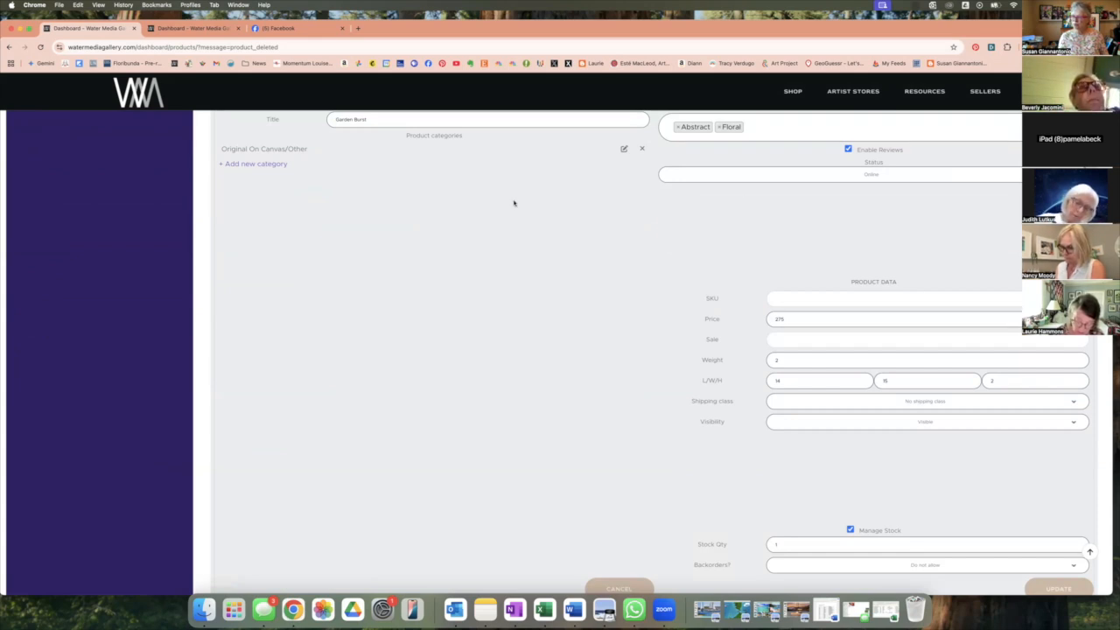
scroll(514, 203, "up", 10)
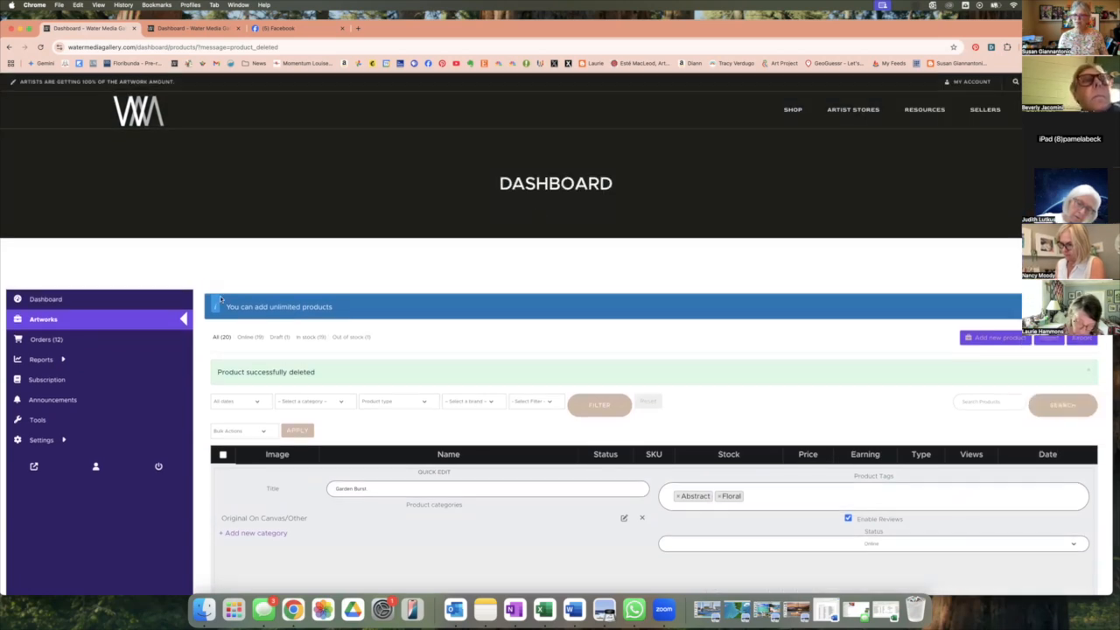
Return to the full artworks list, and open the seller's own public store from the artist stores directory.
left_click(114, 320)
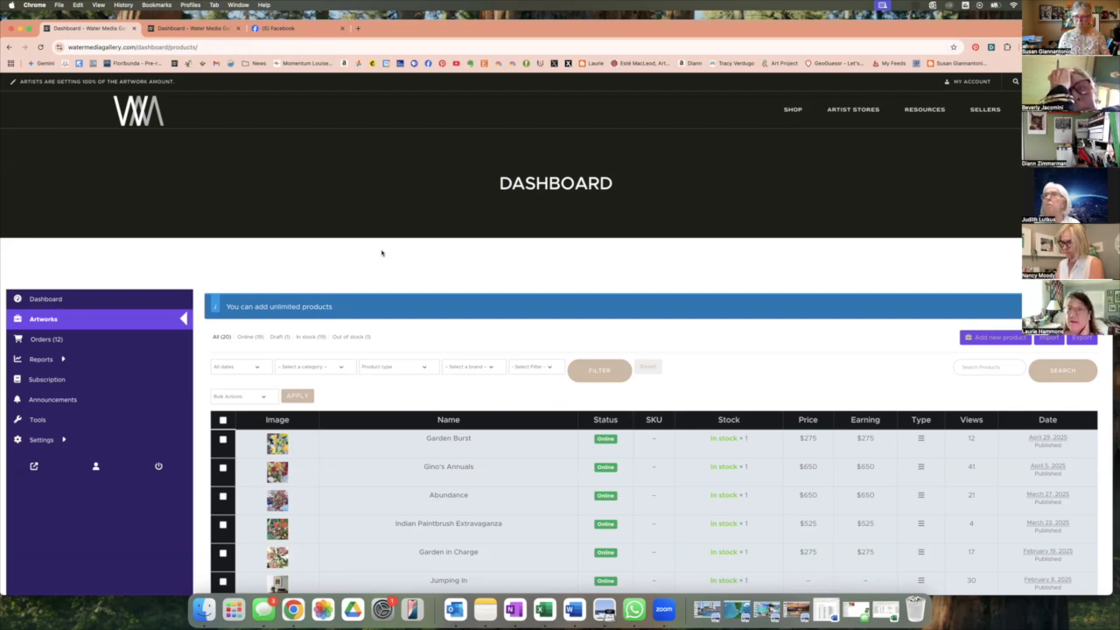
scroll(382, 253, "down", 2)
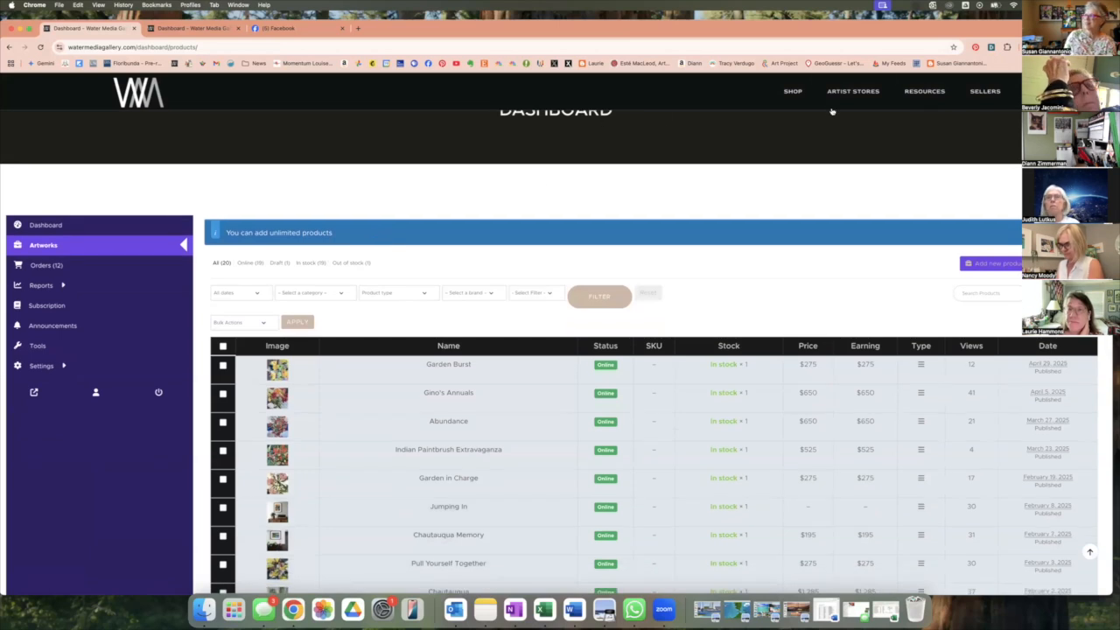
left_click(847, 95)
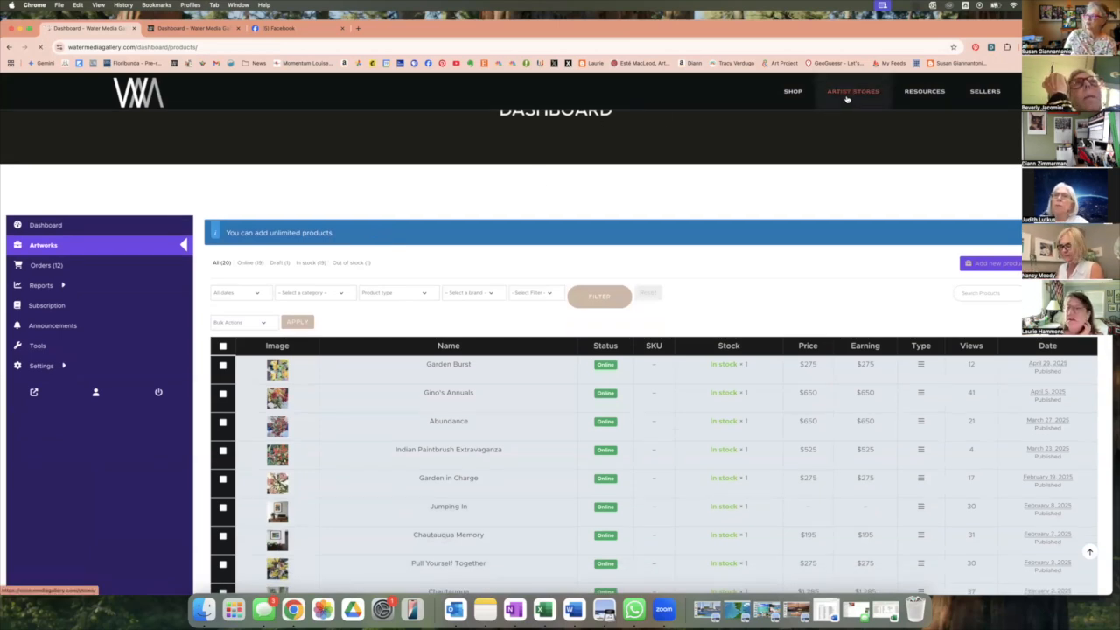
scroll(709, 467, "down", 3)
scroll(709, 467, "down", 6)
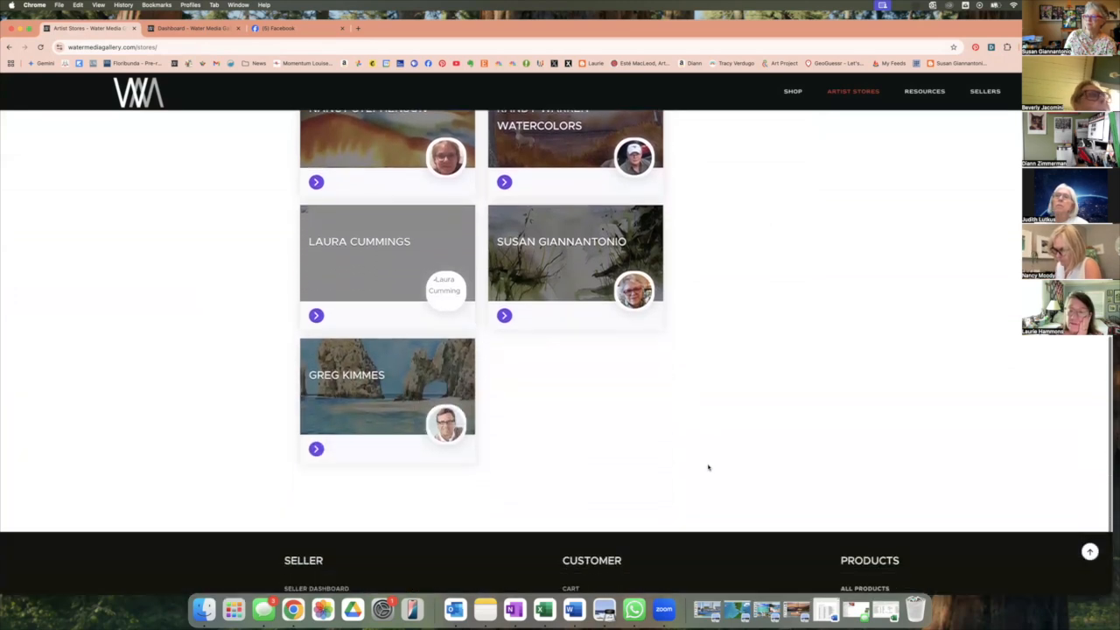
scroll(709, 467, "up", 2)
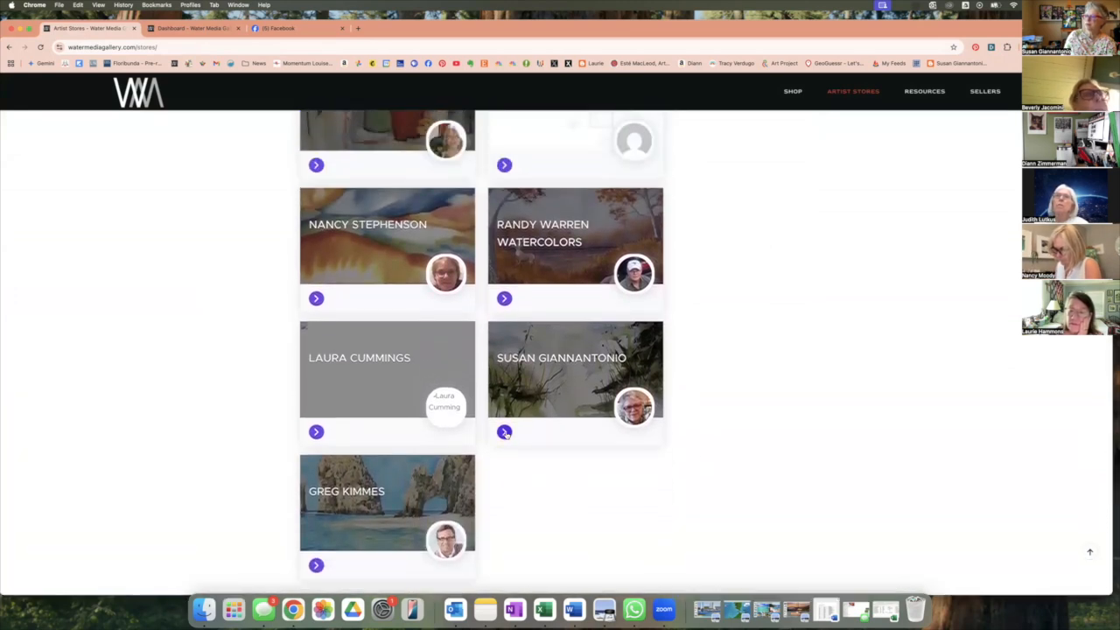
left_click(504, 432)
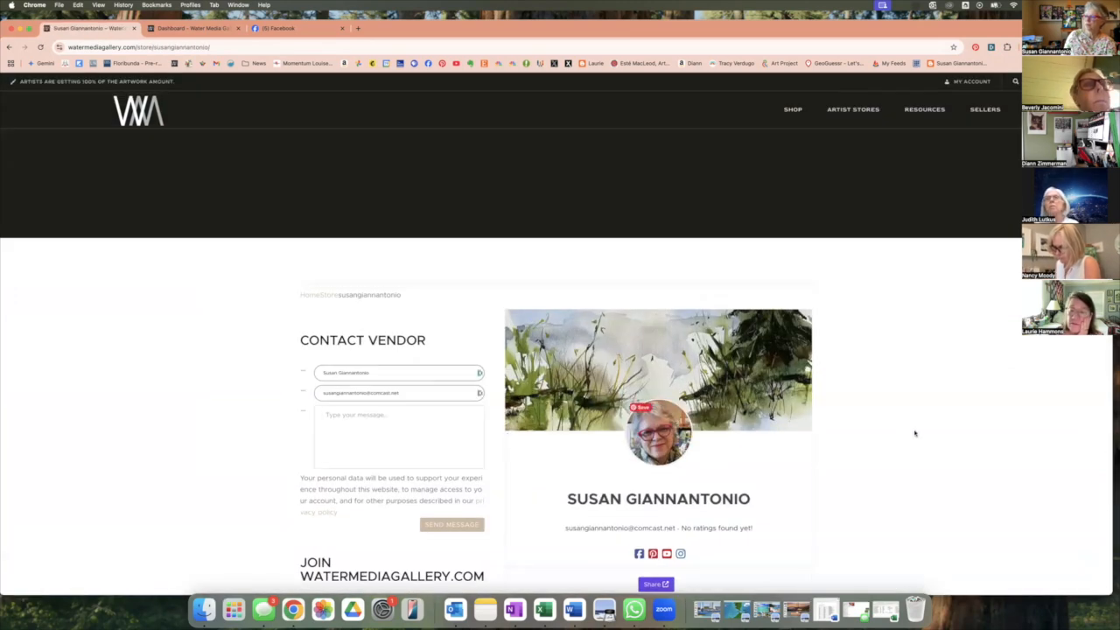
Look through the artworks on the seller's public store page and select the page's web address.
scroll(905, 435, "down", 12)
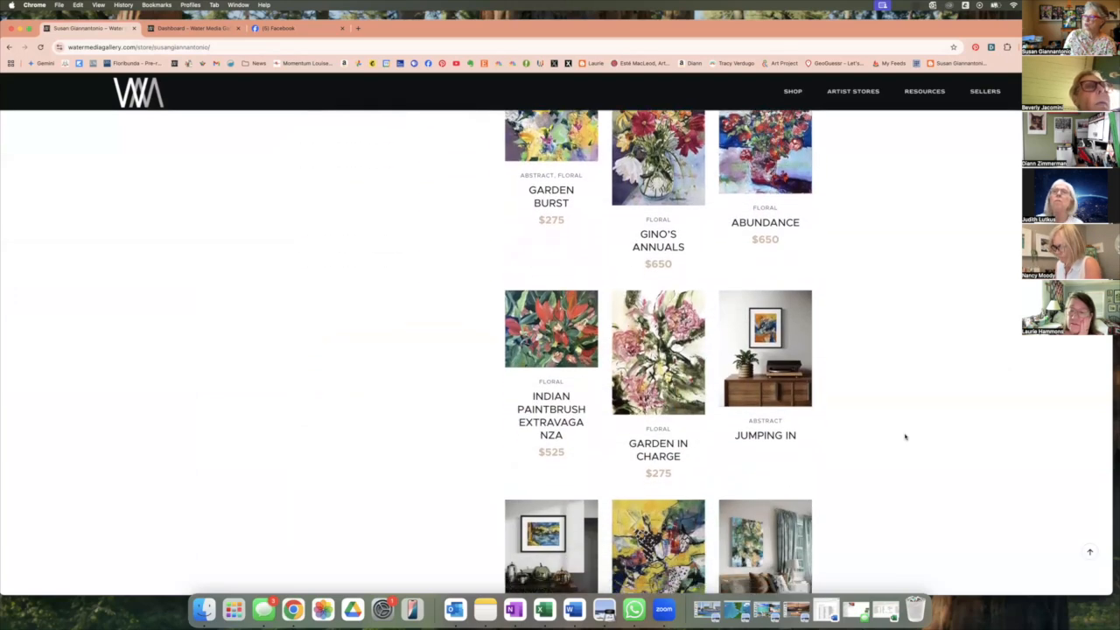
scroll(905, 436, "down", 3)
scroll(906, 436, "up", 15)
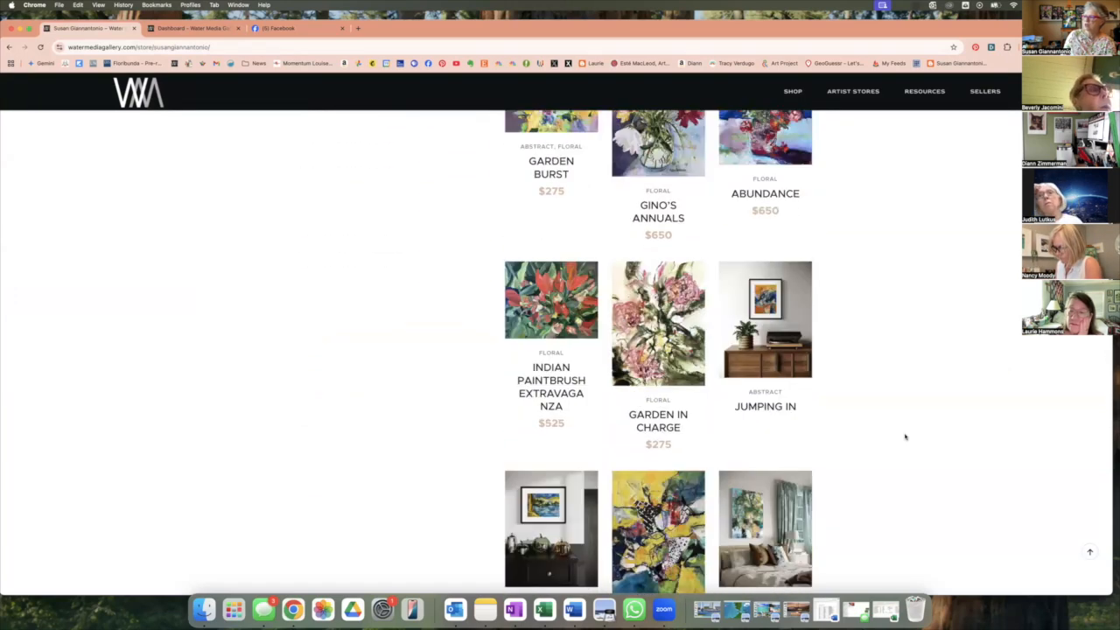
scroll(906, 436, "down", 15)
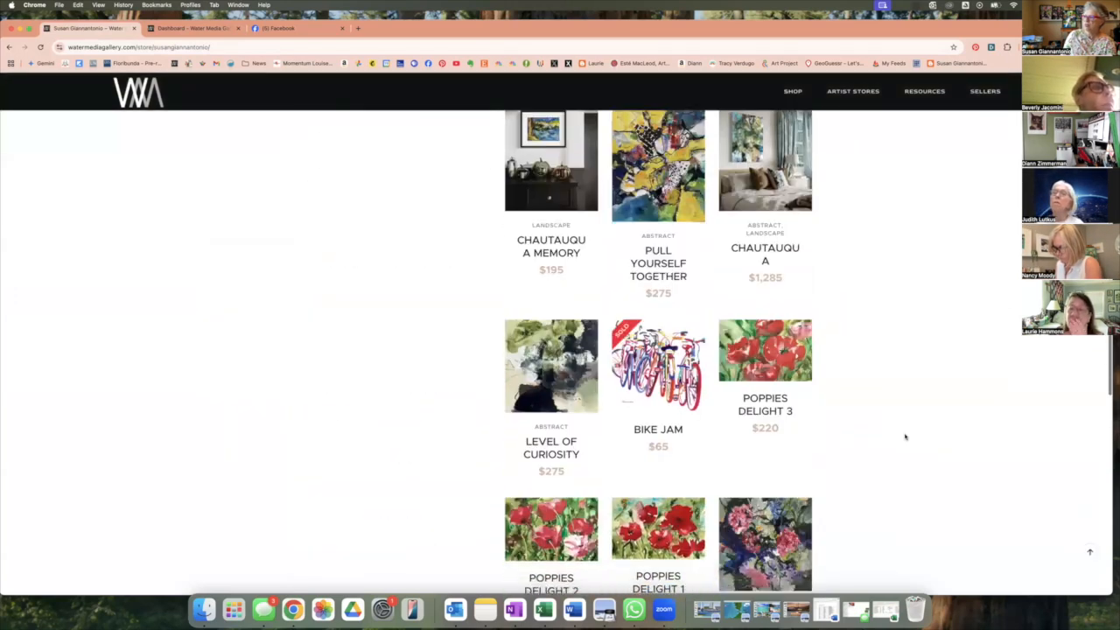
scroll(905, 436, "down", 10)
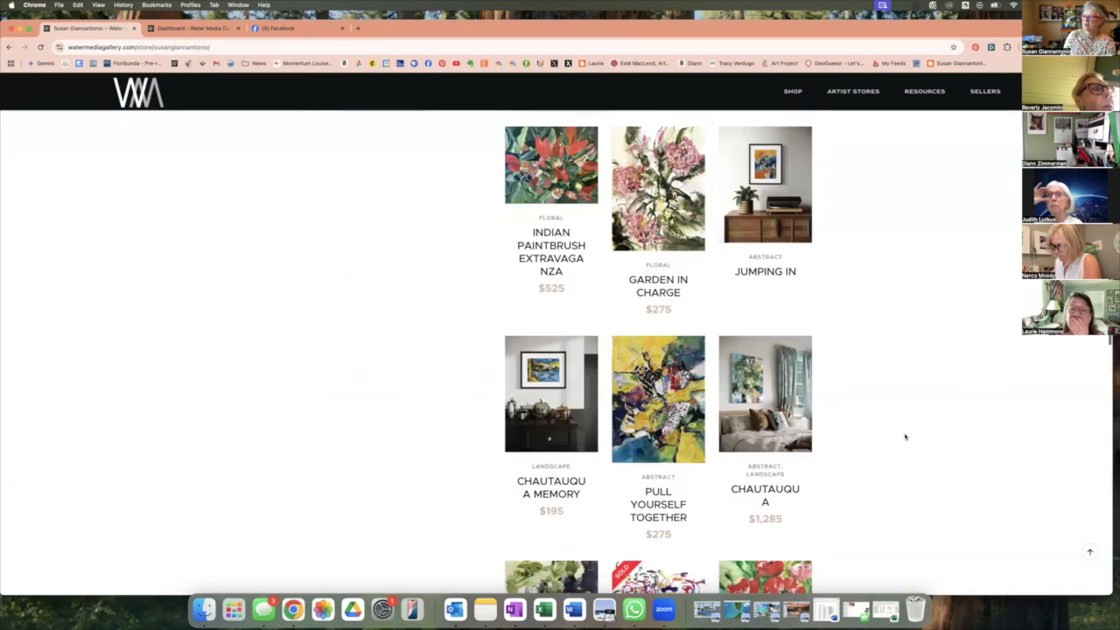
scroll(906, 436, "up", 15)
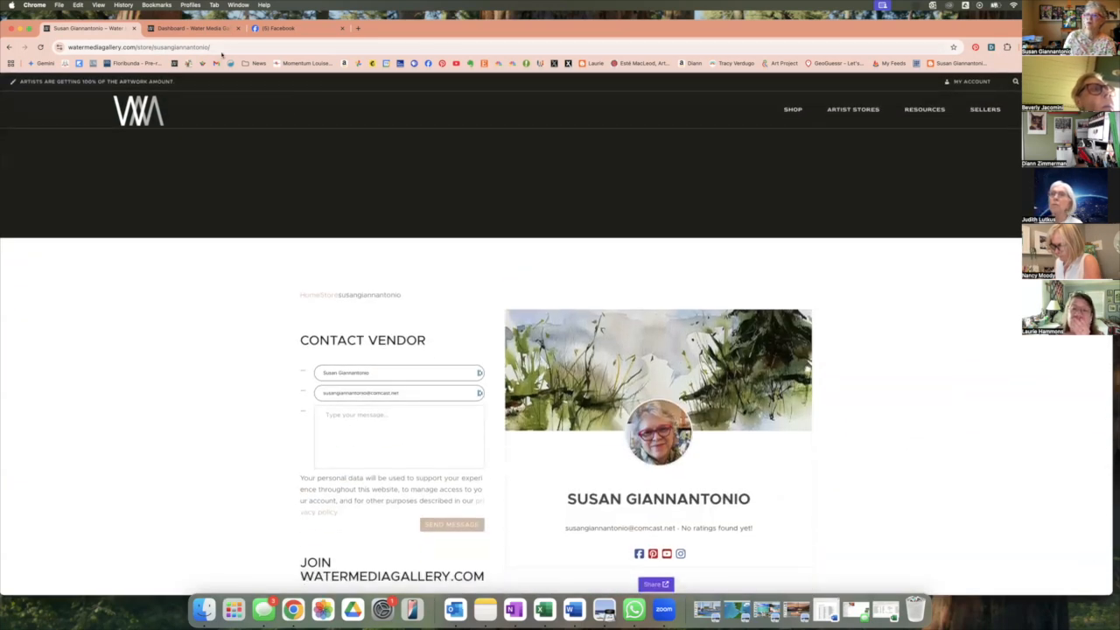
left_click(218, 47)
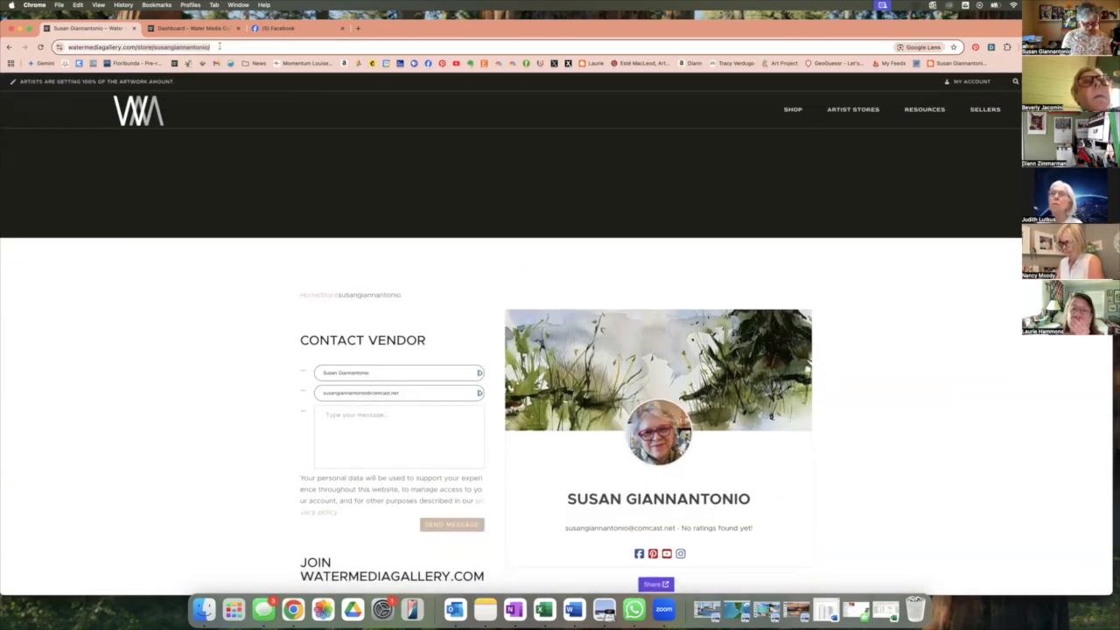